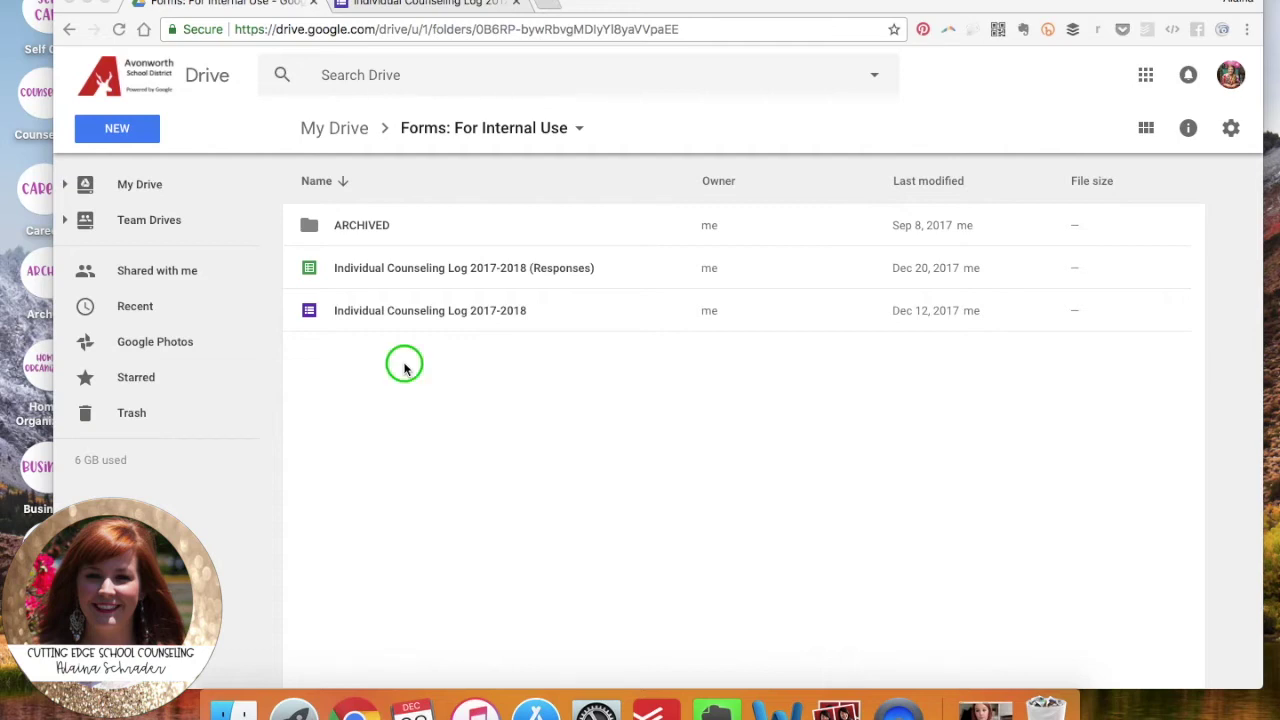
pyautogui.rightClick(404, 369)
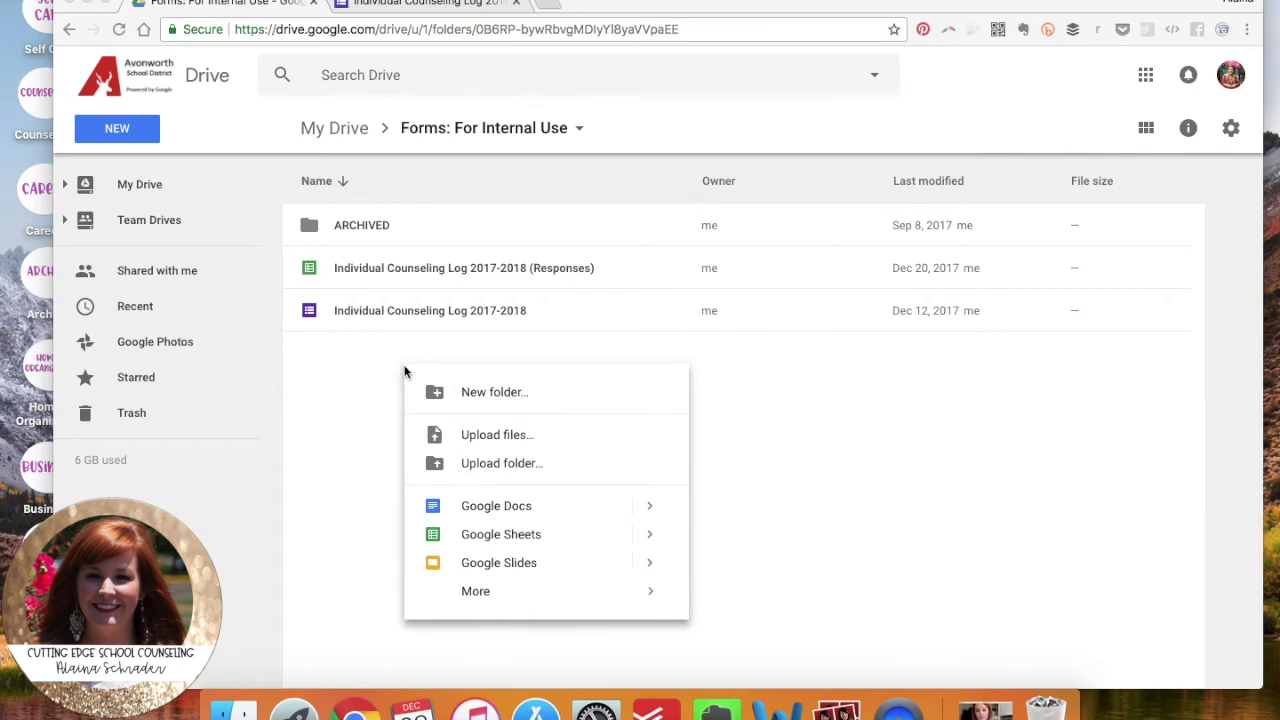
pyautogui.click(353, 375)
pyautogui.rightClick(353, 370)
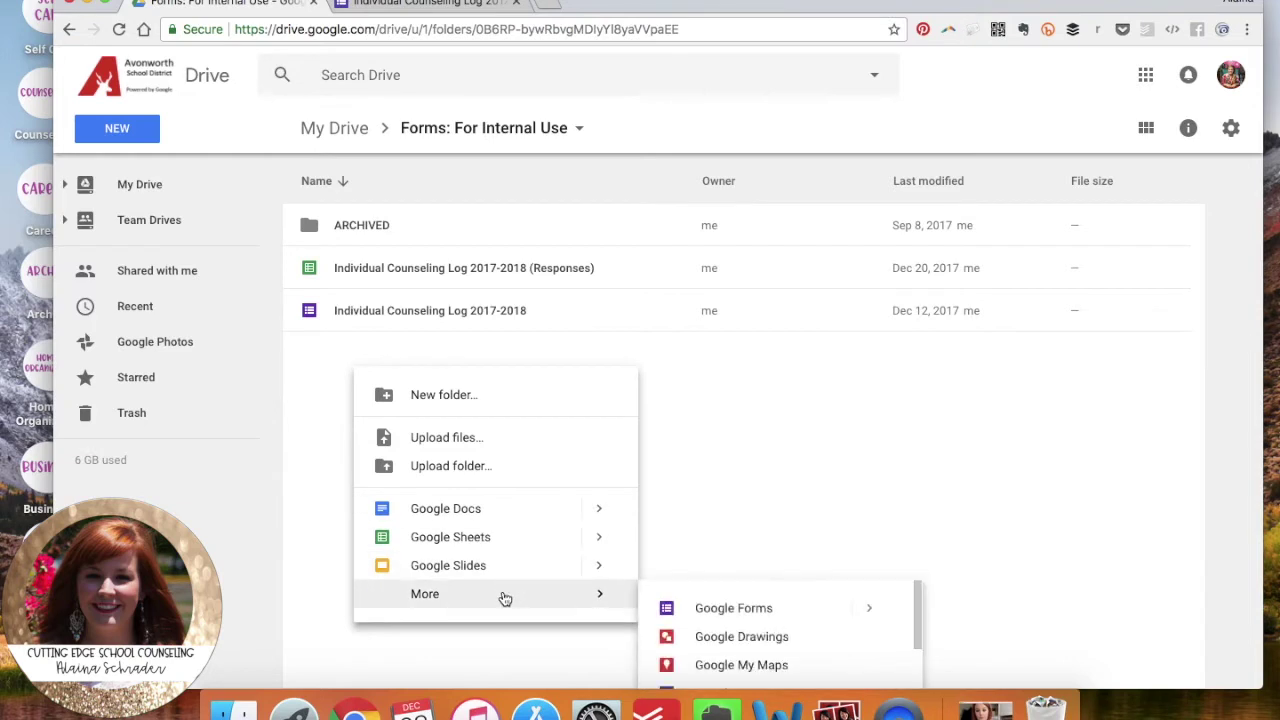
pyautogui.click(257, 298)
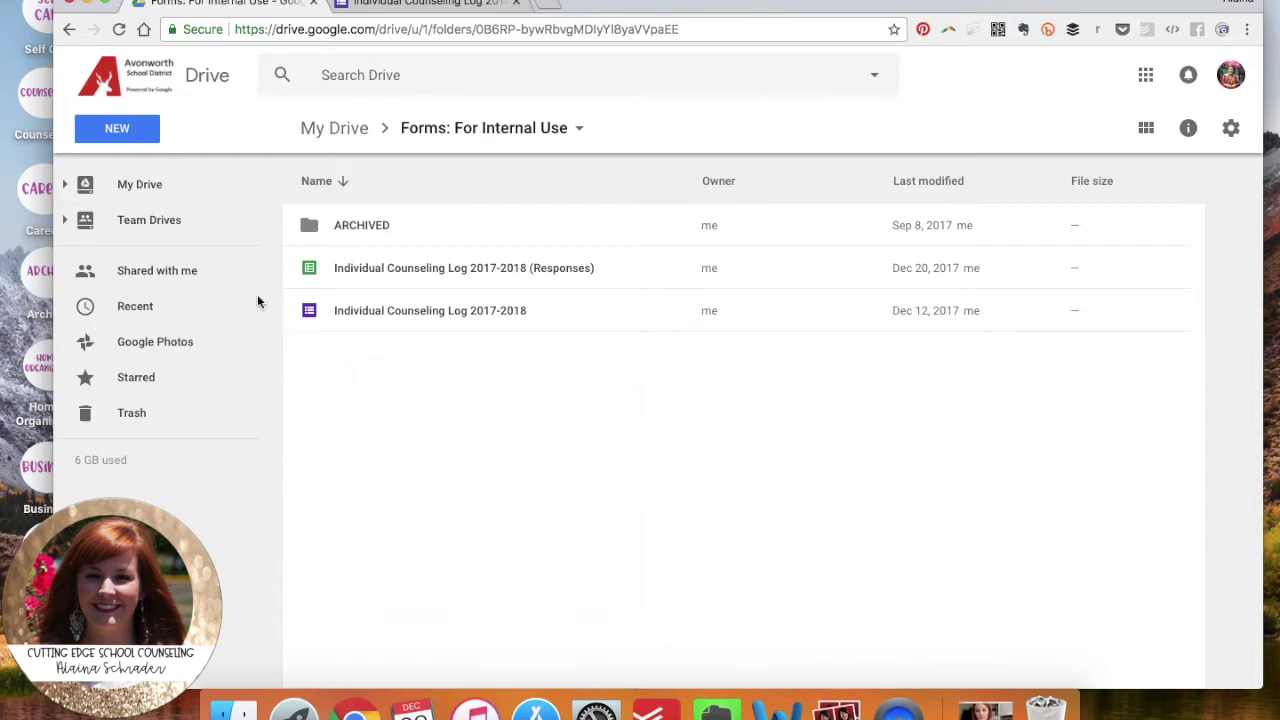
# Create a new Google Form in the Forms: For Internal Use folder and title its first question "Student Name".
pyautogui.click(117, 128)
pyautogui.moveTo(306, 378)
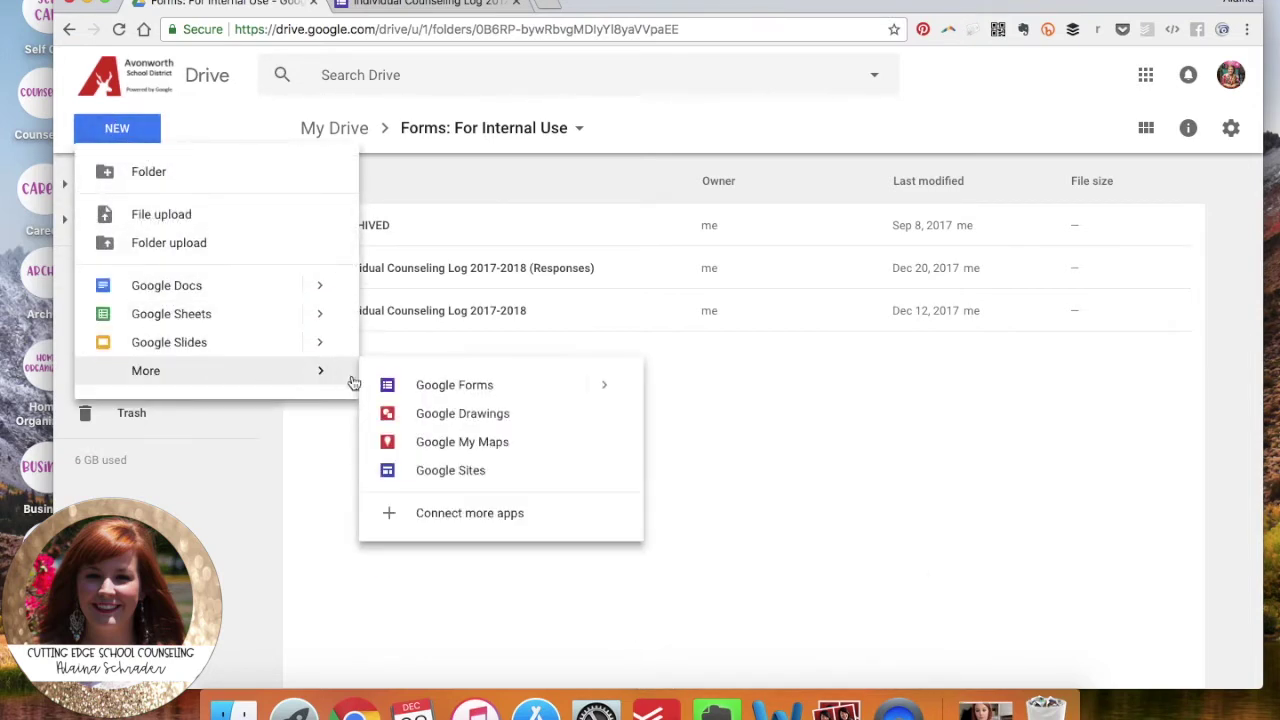
pyautogui.click(425, 384)
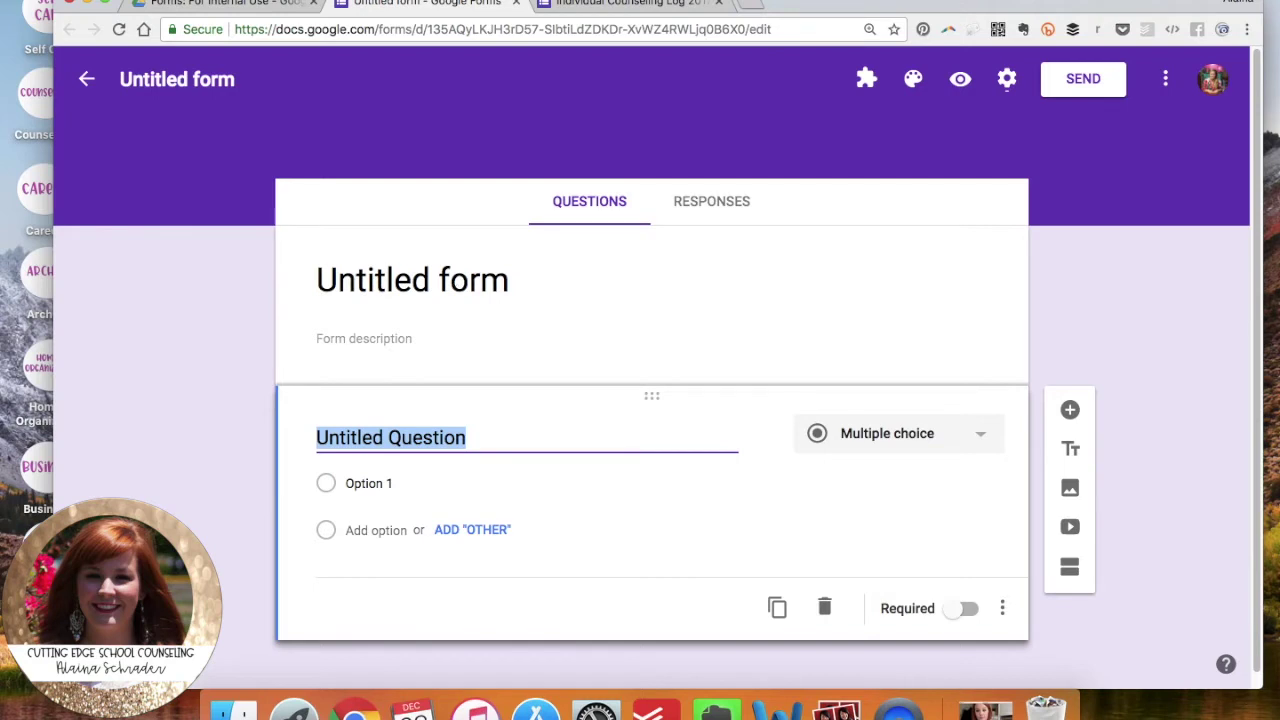
pyautogui.write('Student Name')
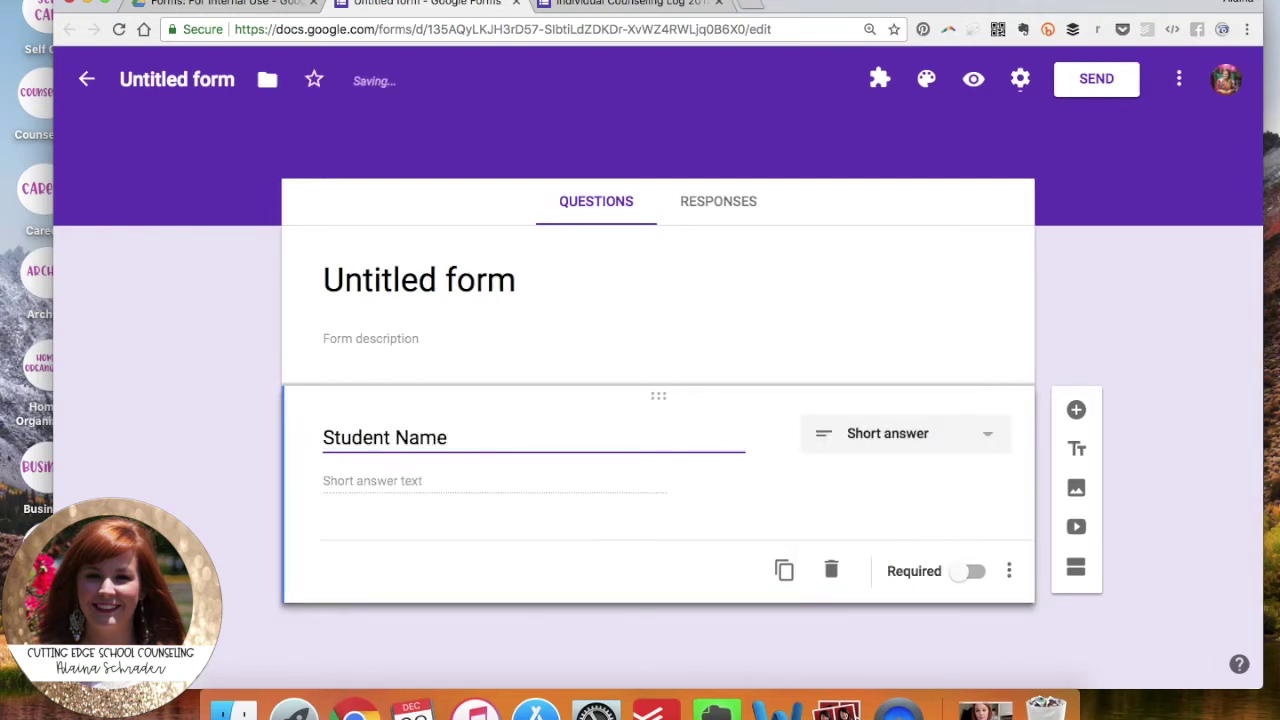
# Add a second question to the form titled "Date".
pyautogui.click(1077, 411)
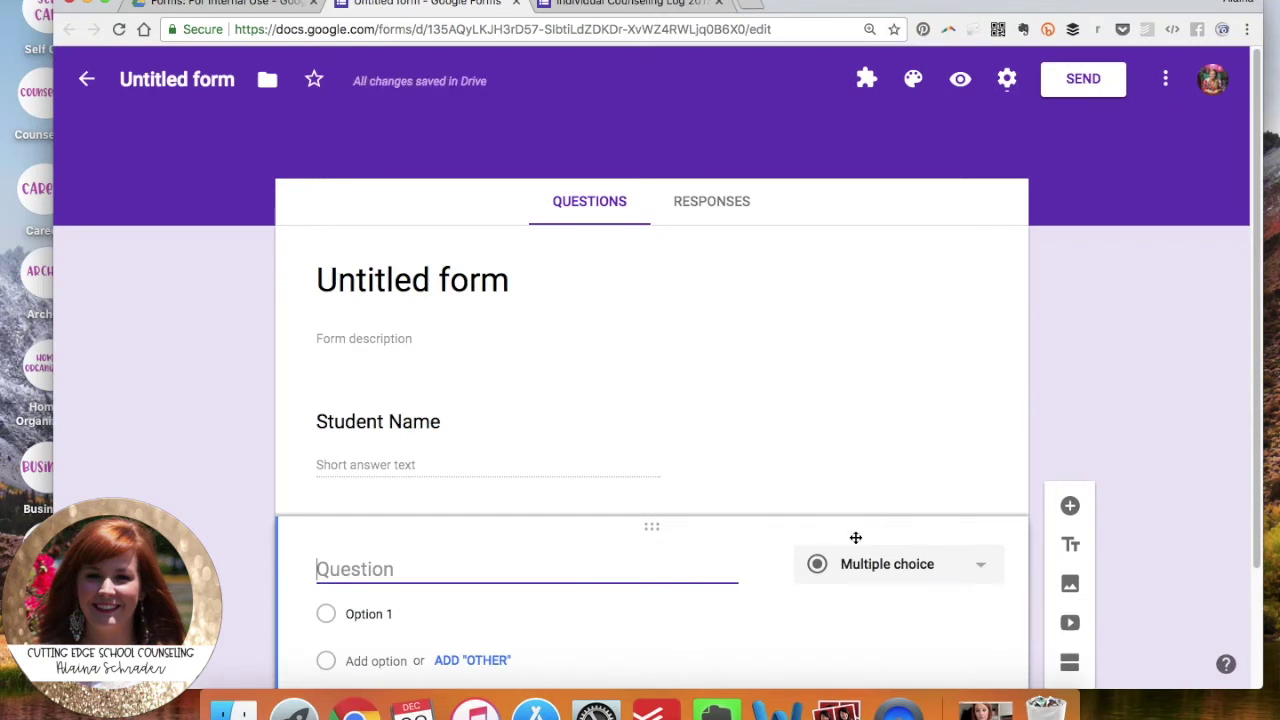
pyautogui.write('Dae')
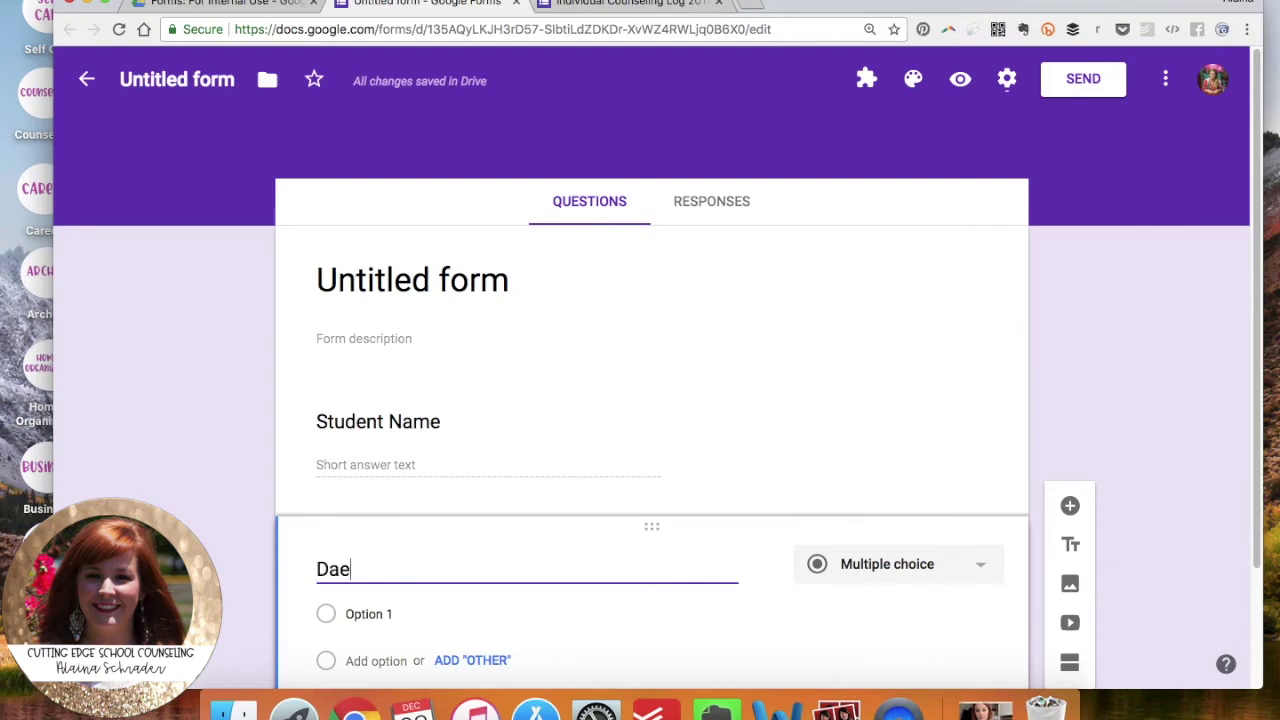
pyautogui.press('BackSpace')
pyautogui.write('te')
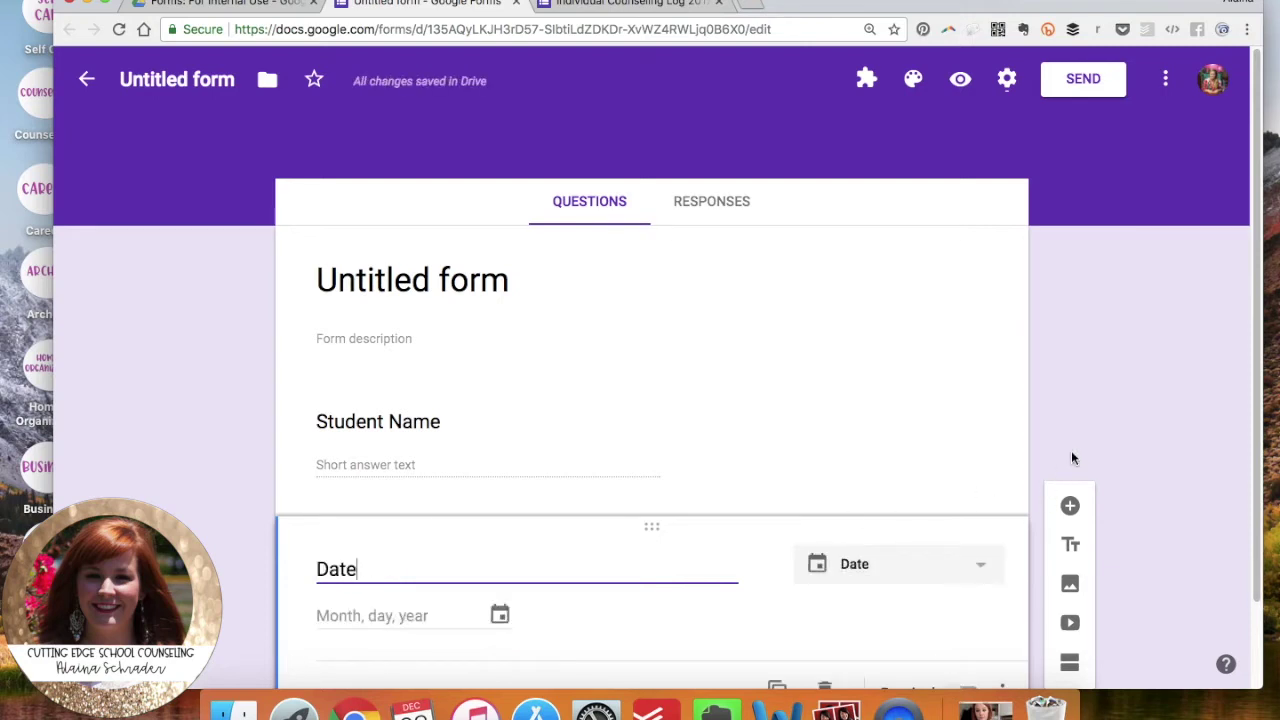
# Add a multiple-choice question titled "Grade" with the options 3, 4, 5 and 6.
pyautogui.click(1069, 506)
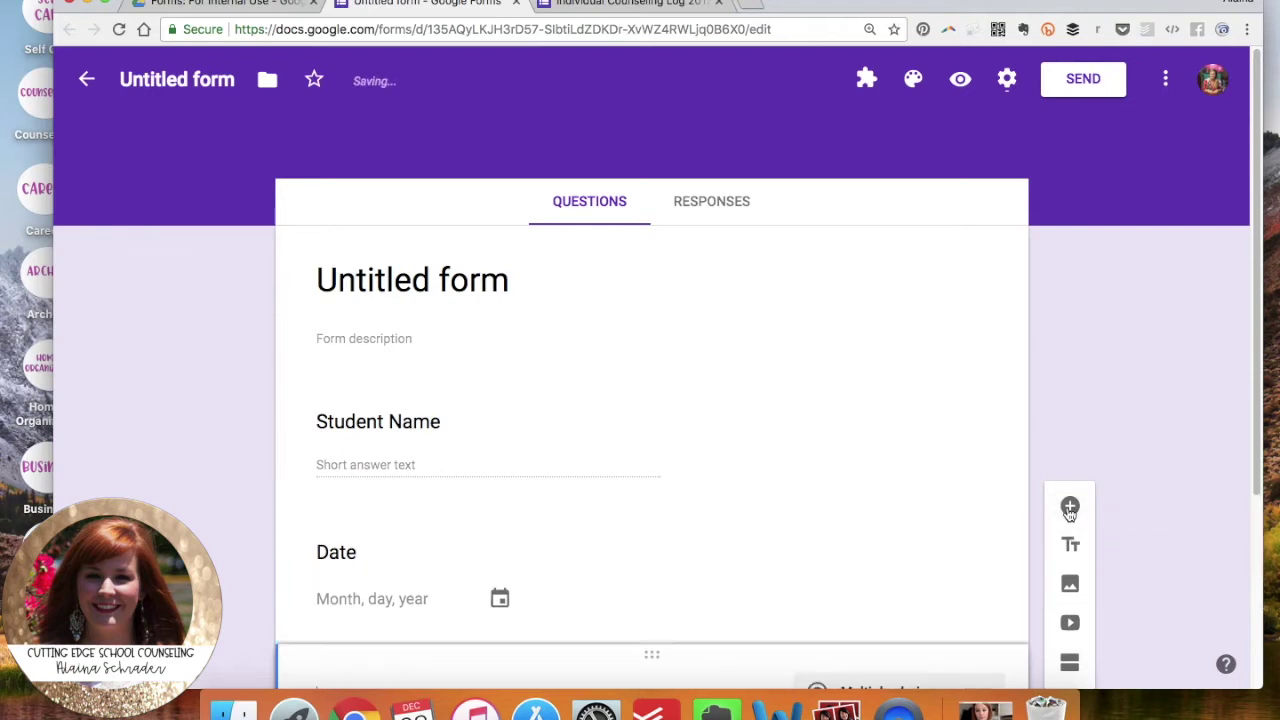
pyautogui.write('Grade')
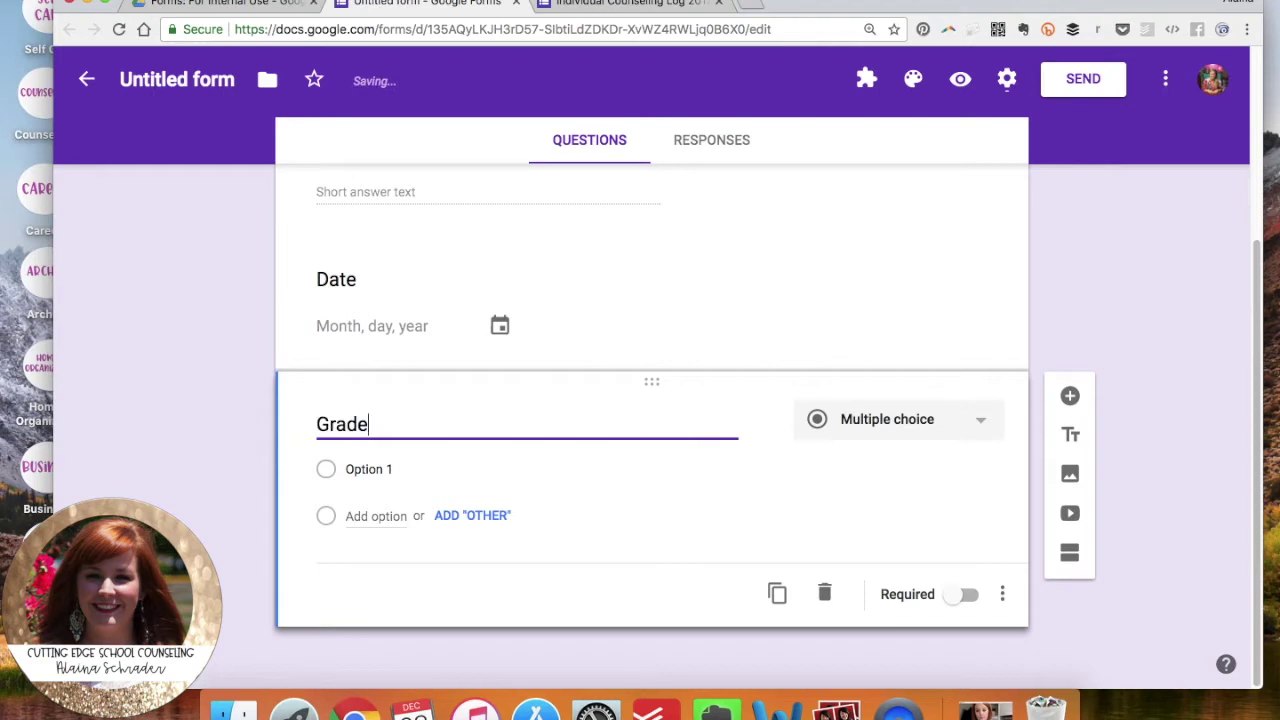
pyautogui.press('Tab')
pyautogui.click(437, 514)
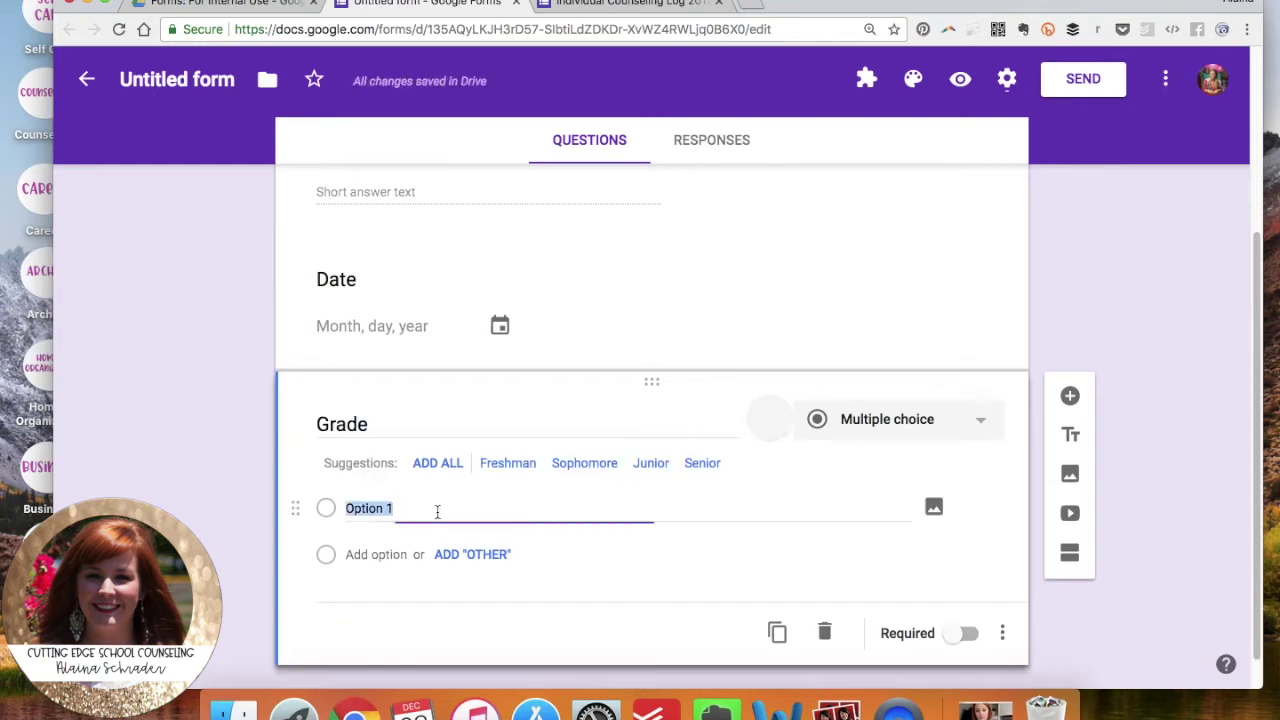
pyautogui.write('3')
pyautogui.click(374, 554)
pyautogui.write('4')
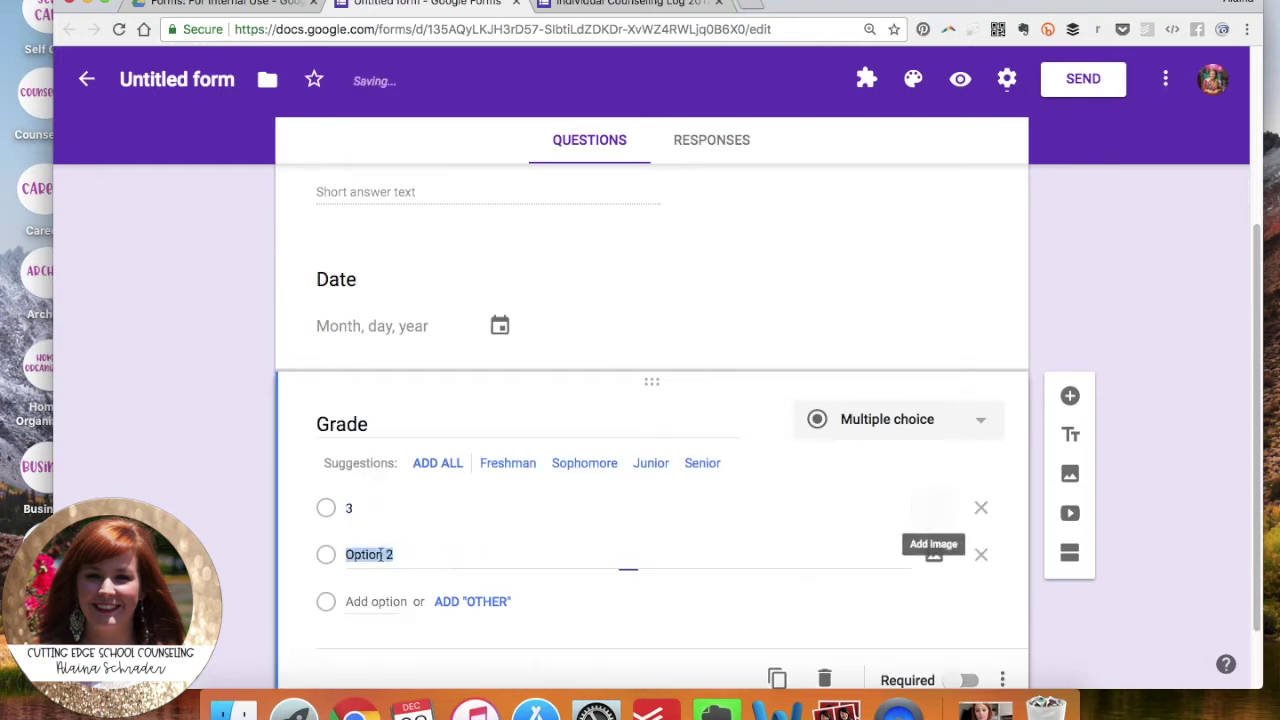
pyautogui.click(377, 598)
pyautogui.write('5')
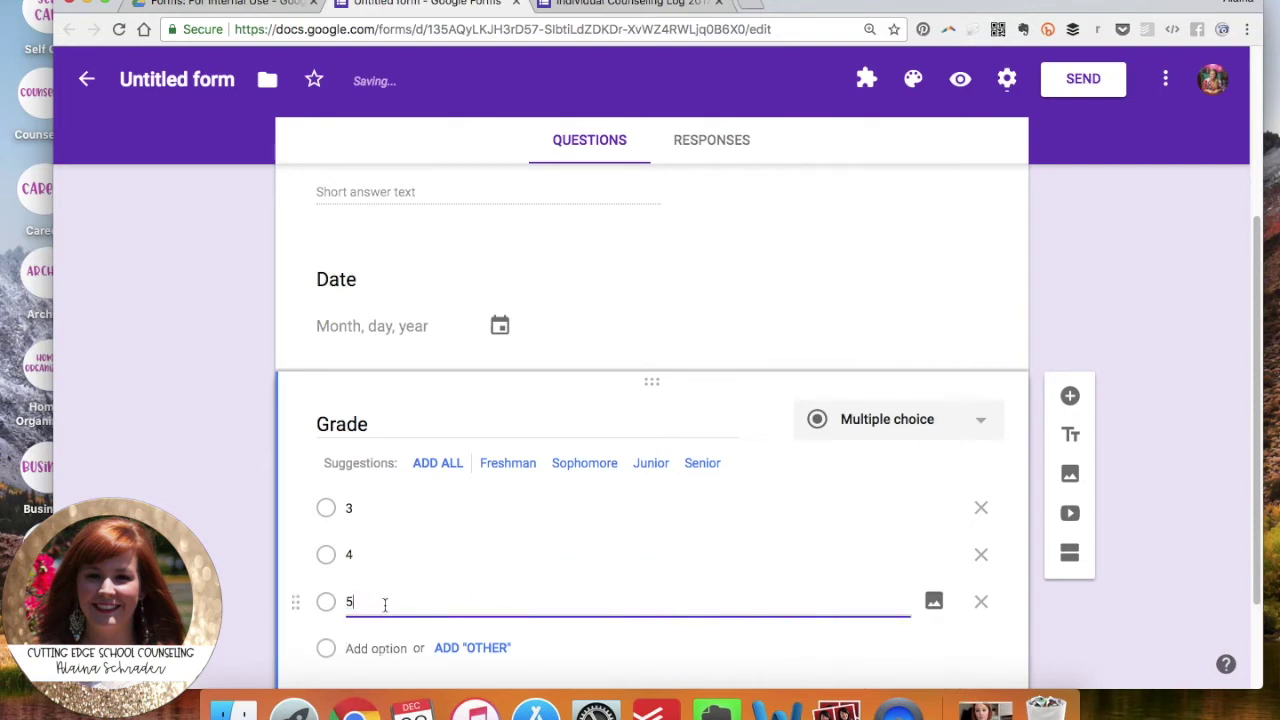
pyautogui.click(377, 646)
pyautogui.write('6')
# Add a question titled "Homeroom" below Grade and set its type to Dropdown.
pyautogui.scroll(-1, 866, 498)
pyautogui.scroll(-2, 869, 500)
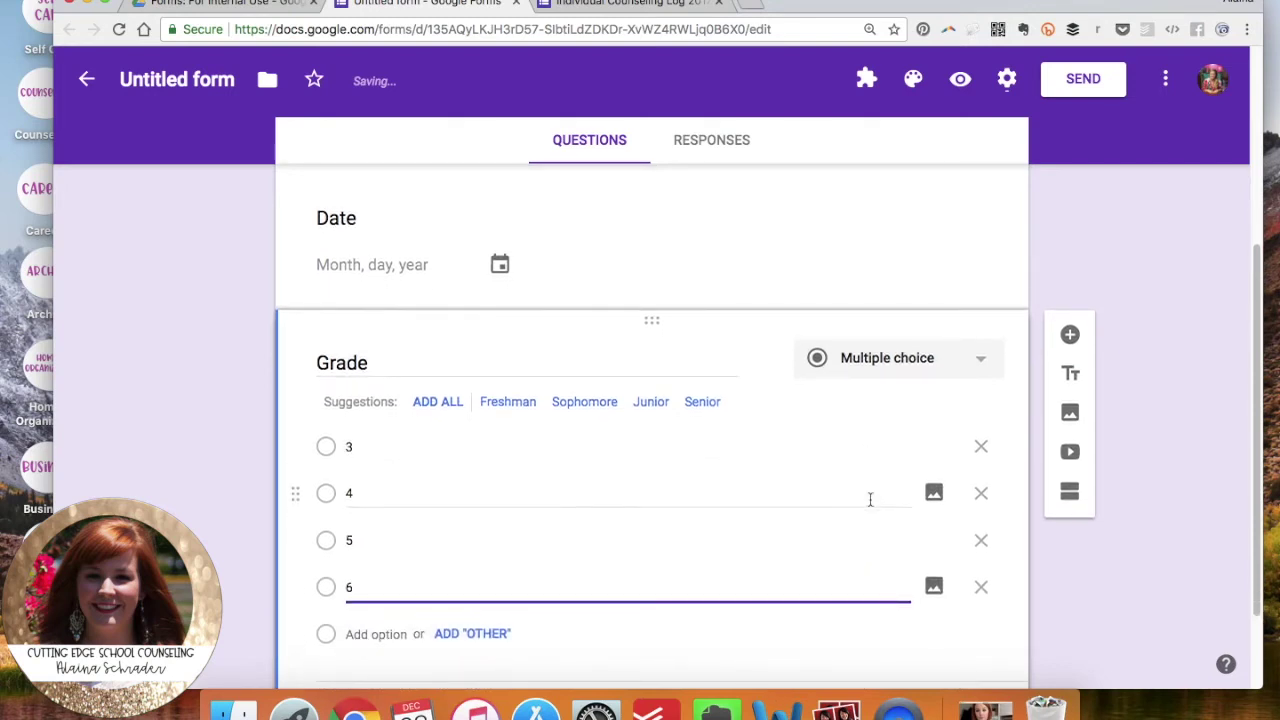
pyautogui.scroll(-3, 455, 505)
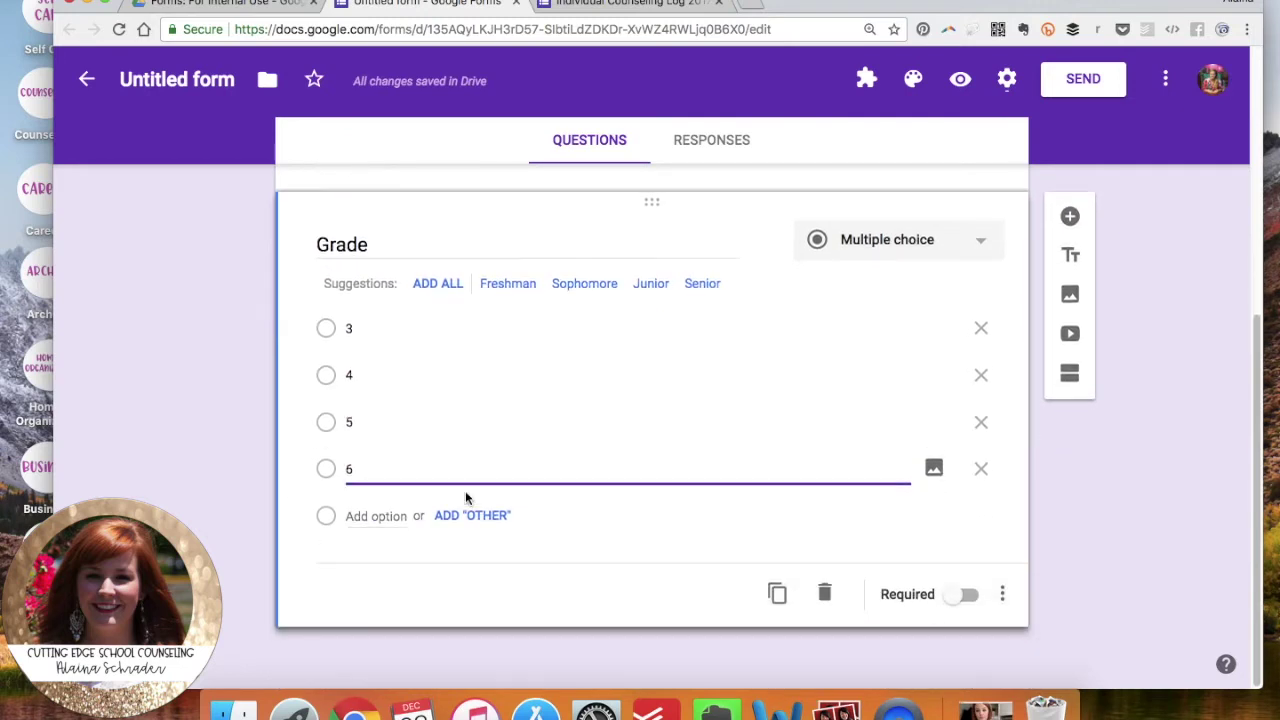
pyautogui.click(1071, 217)
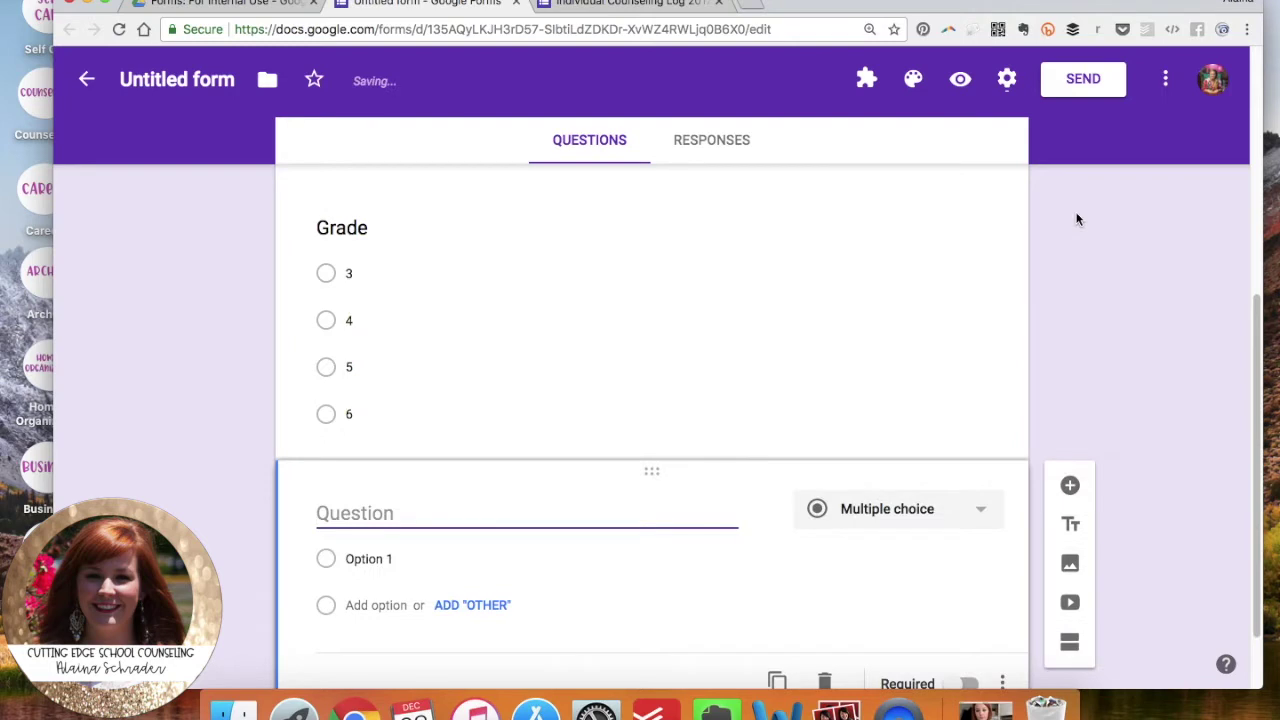
pyautogui.write('Homeroom')
pyautogui.click(920, 506)
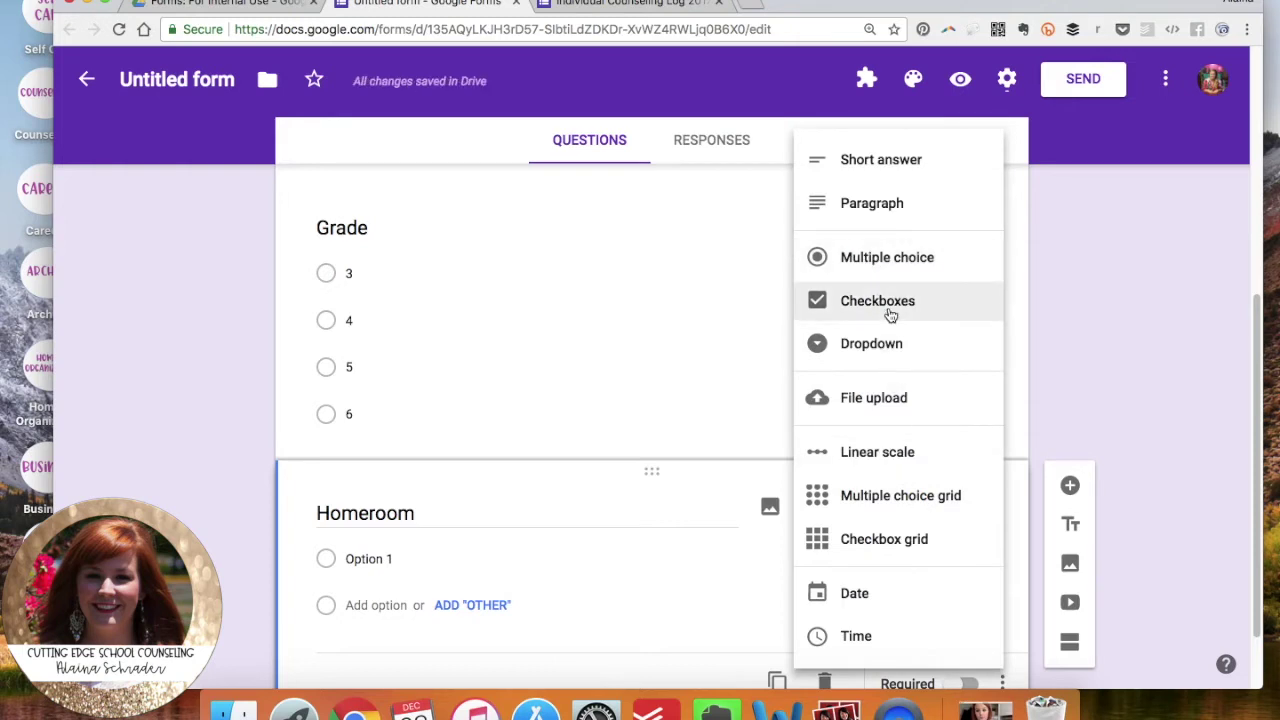
pyautogui.click(895, 345)
# Enter three teacher surnames as the dropdown options of the Homeroom question.
pyautogui.click(408, 559)
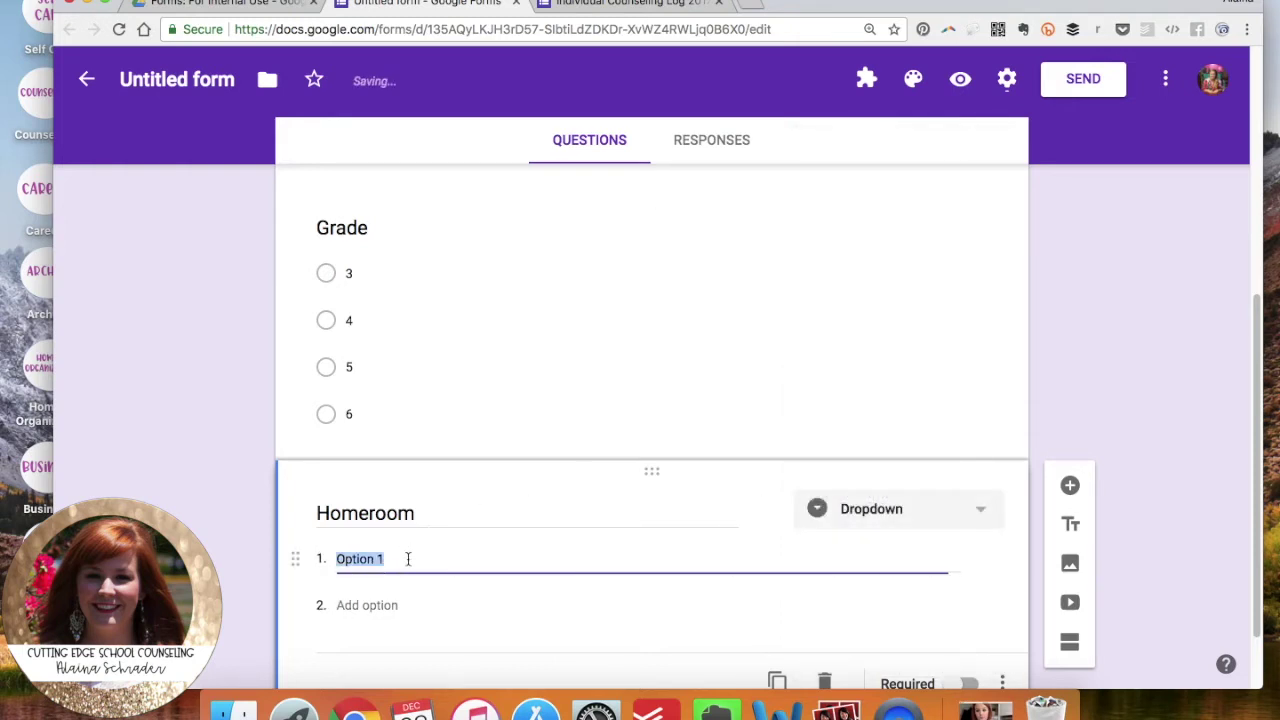
pyautogui.write('Jones')
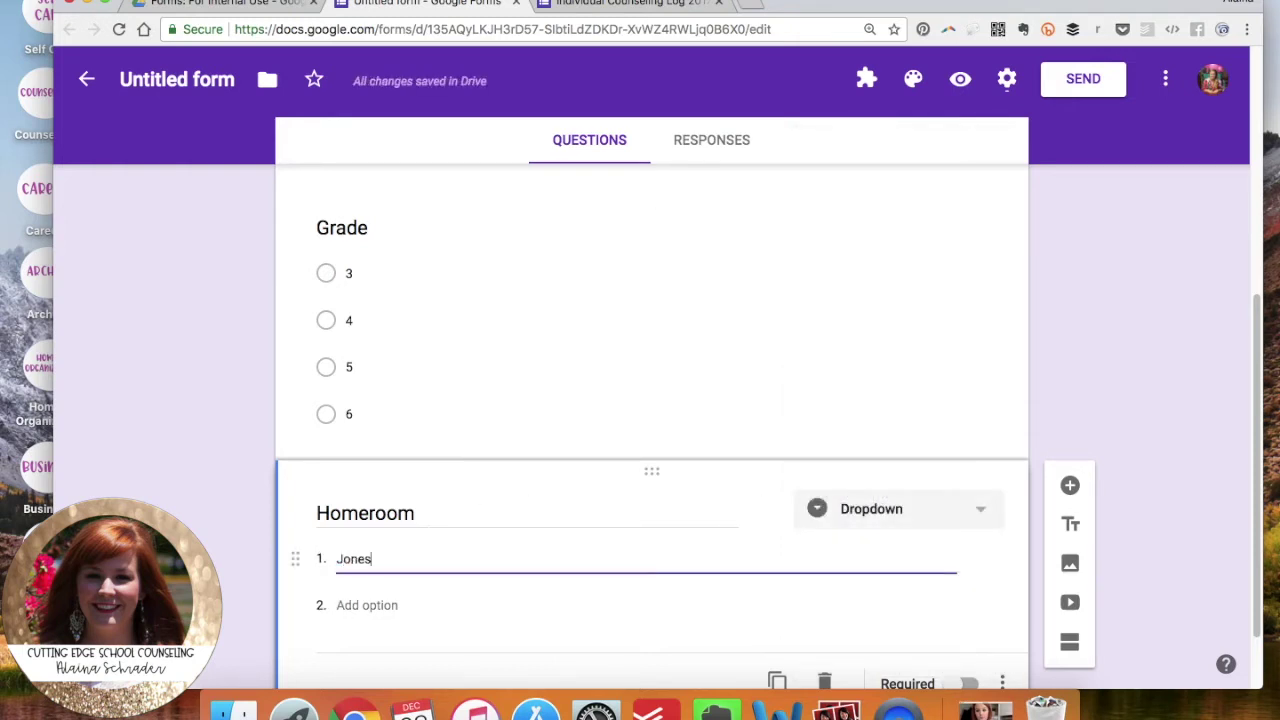
pyautogui.press('Return')
pyautogui.write('Smith')
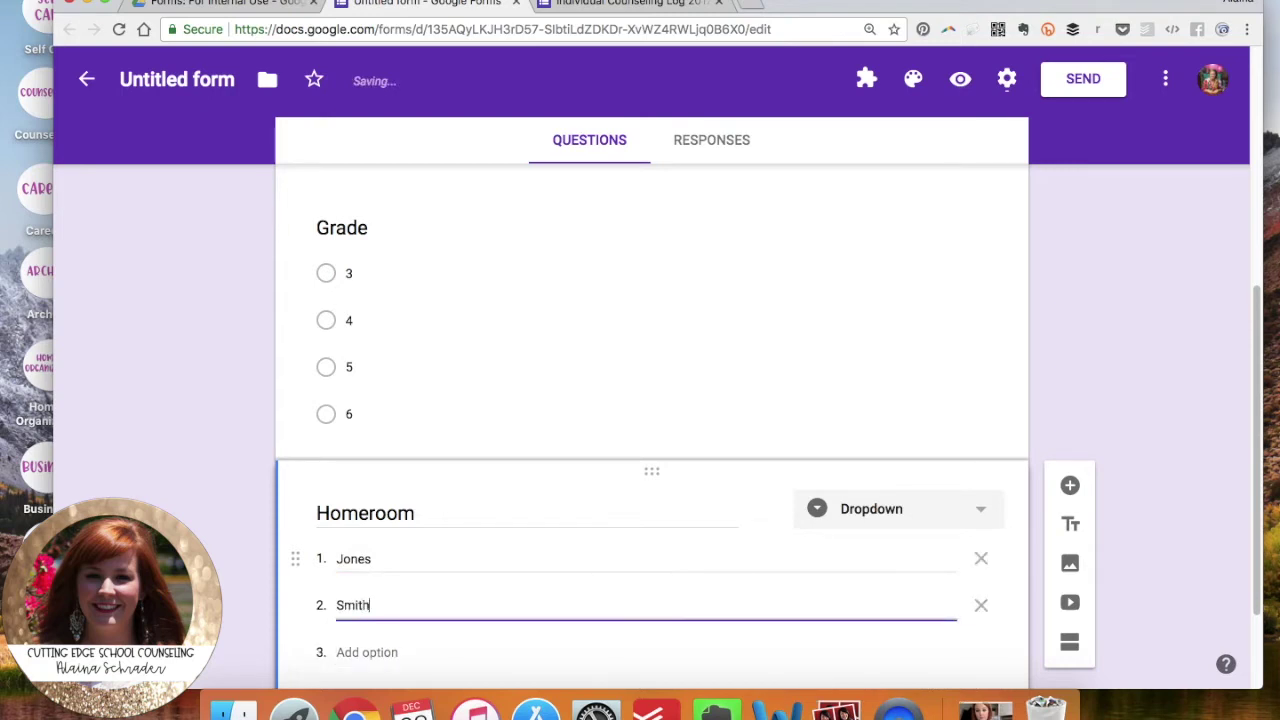
pyautogui.press('Return')
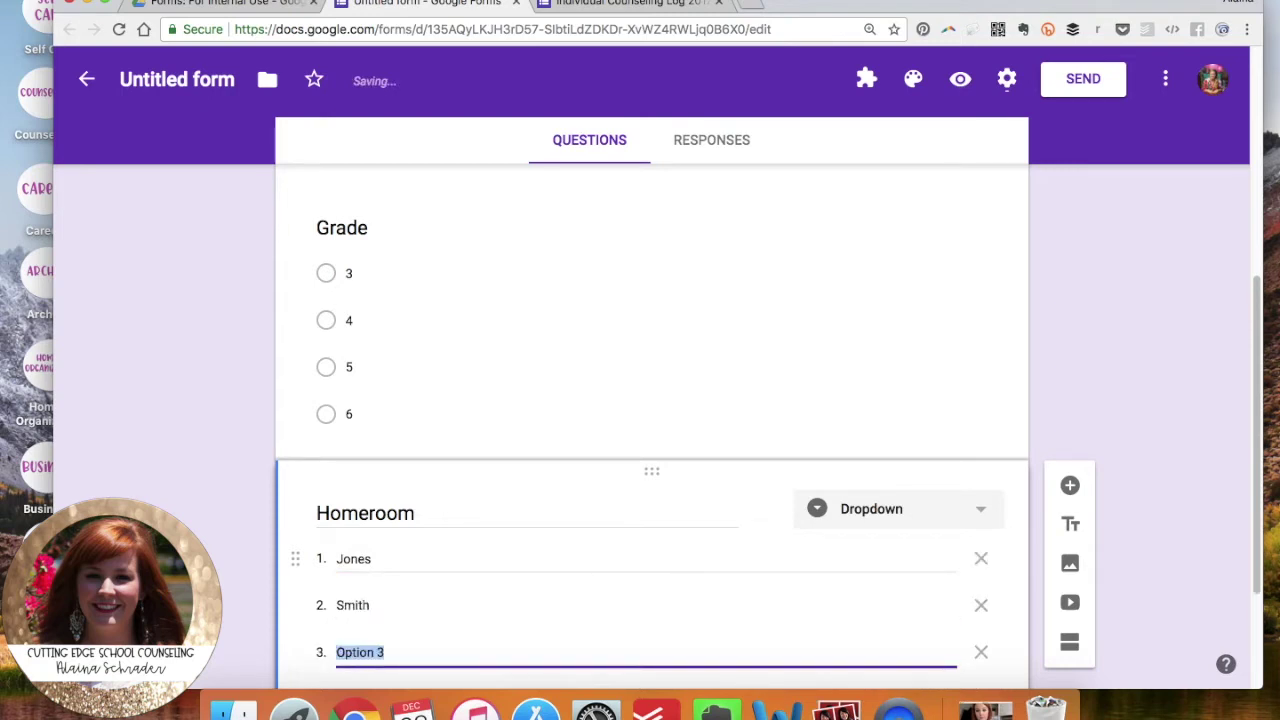
pyautogui.write('Phillips')
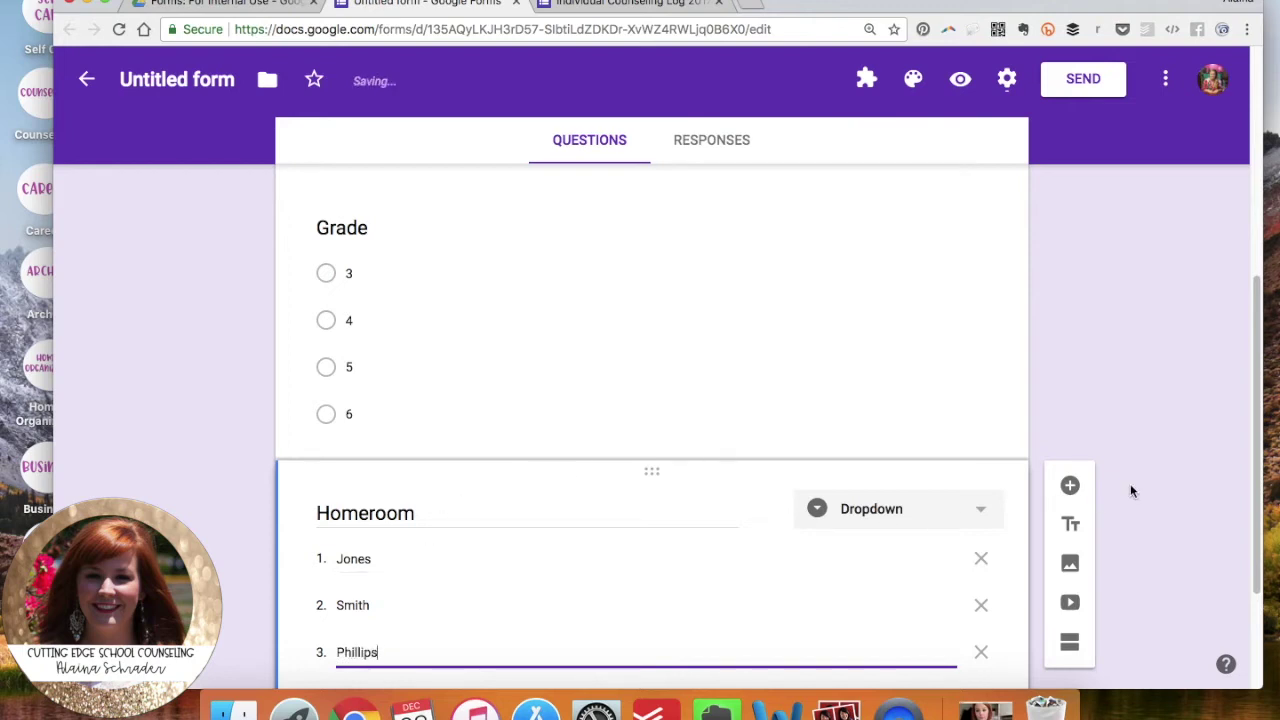
# Add a multiple-choice question titled "Reason for Session" below Homeroom.
pyautogui.click(1057, 455)
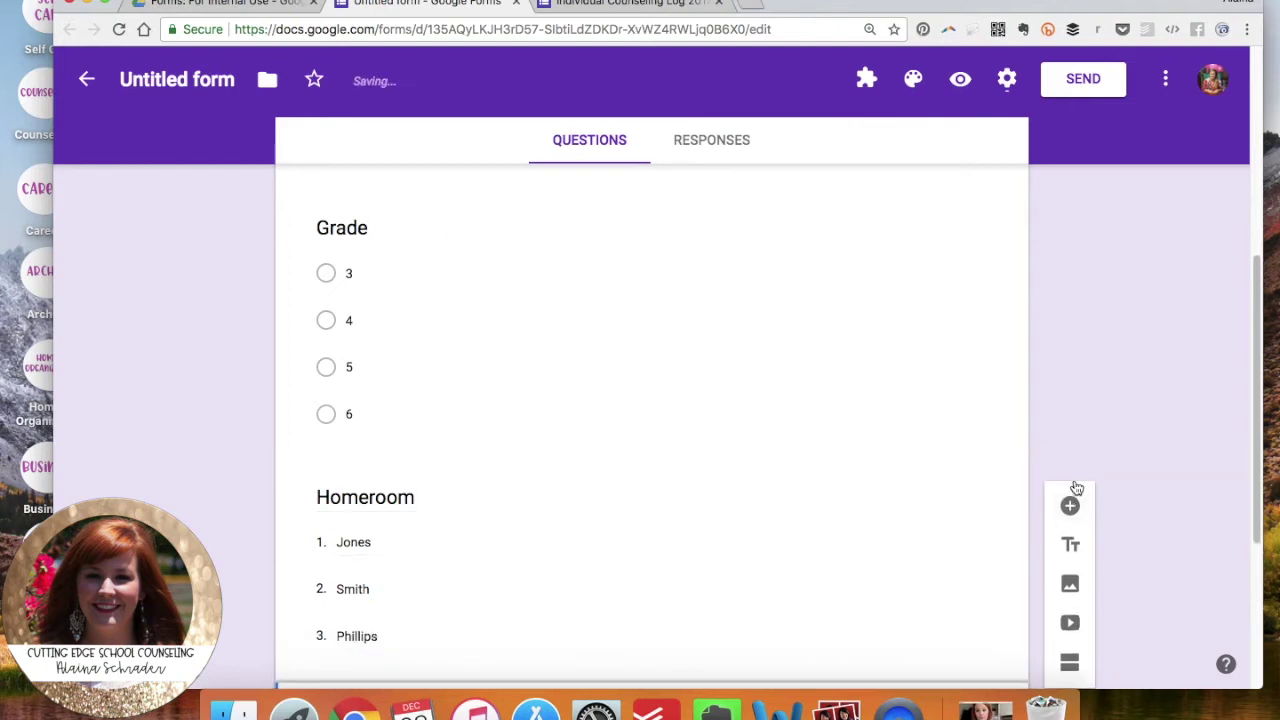
pyautogui.scroll(2, 1057, 457)
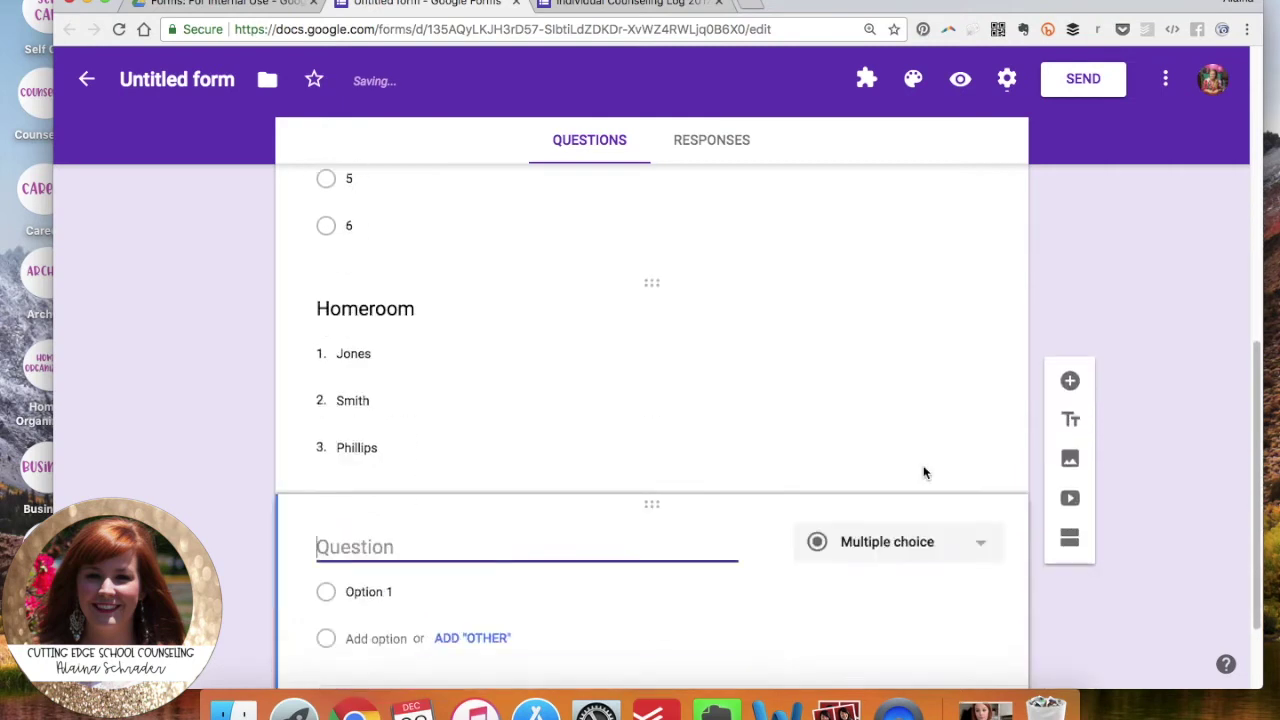
pyautogui.write('Reason for ')
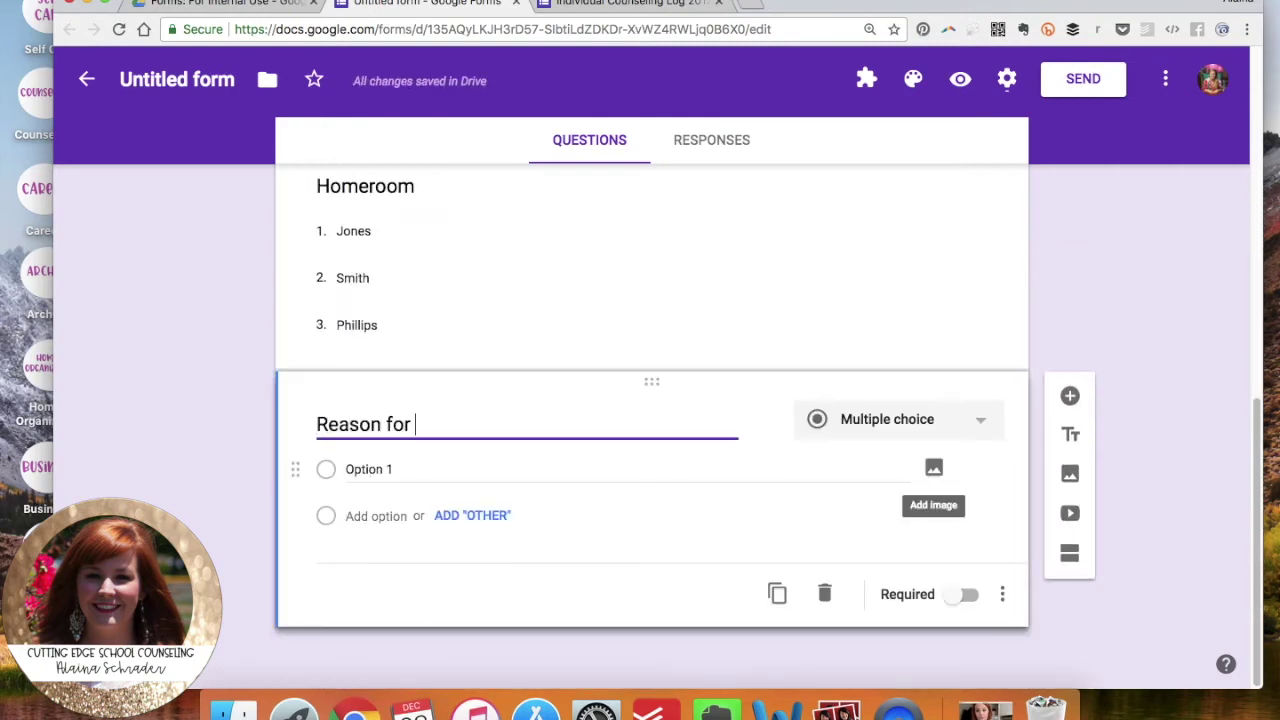
pyautogui.write('Session')
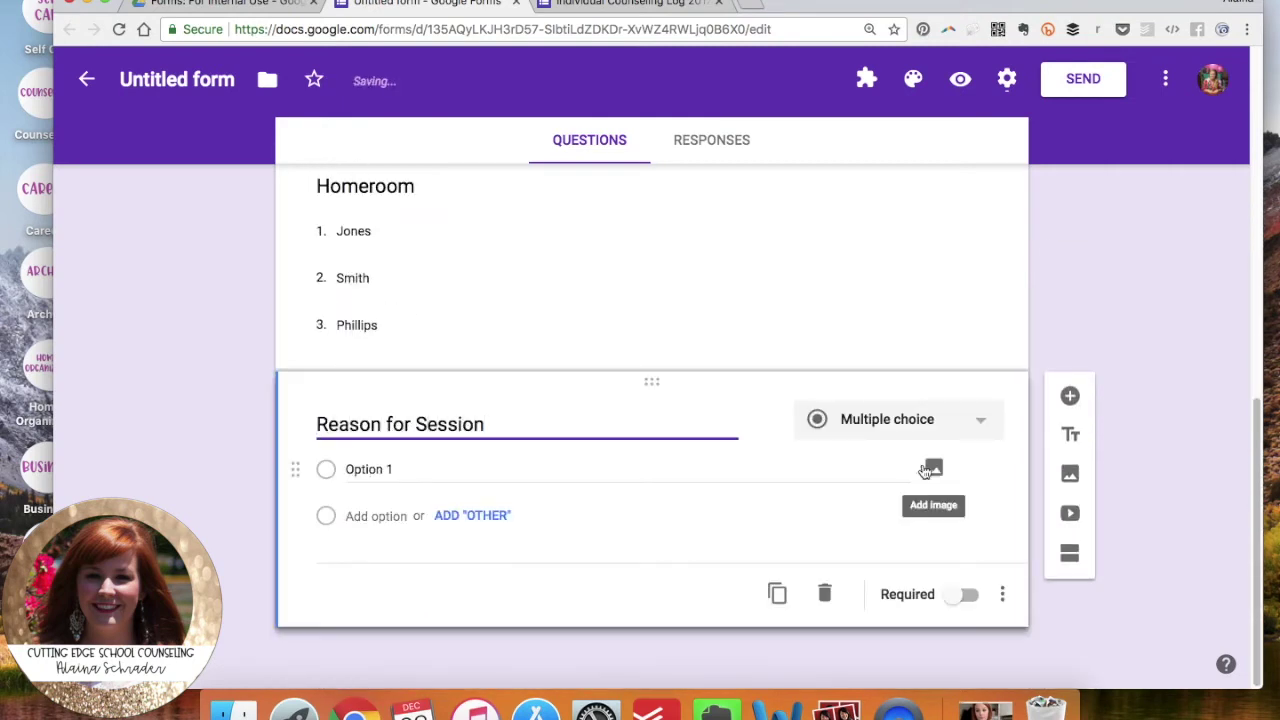
# Name the first option of the Reason for Session question "Student Self Referral".
pyautogui.click(606, 466)
pyautogui.write('Student SElf')
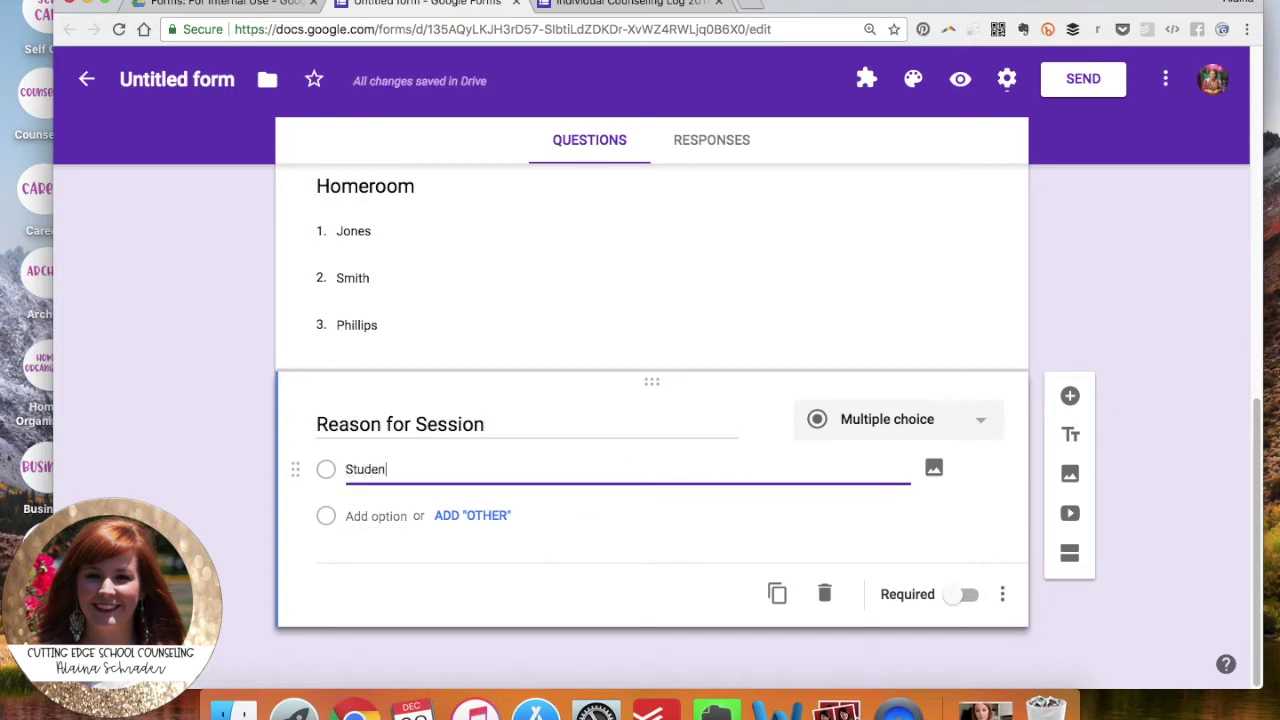
pyautogui.press('BackSpace')
pyautogui.press('BackSpace')
pyautogui.press('BackSpace')
pyautogui.press('BackSpace')
pyautogui.write('elf Referral')
pyautogui.press('Tab')
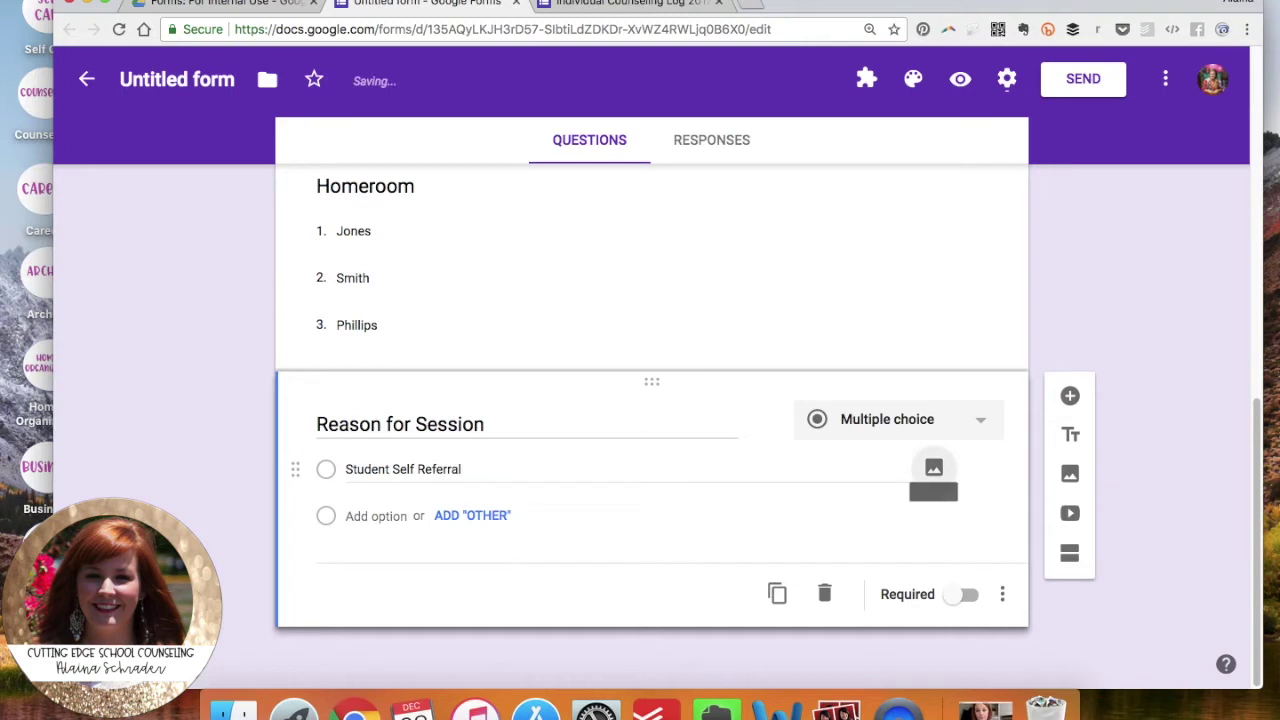
# Add the options "Teacher Referral", "Counselor Selection" and "Responsive Crisis" to the Reason for Session question.
pyautogui.click(376, 515)
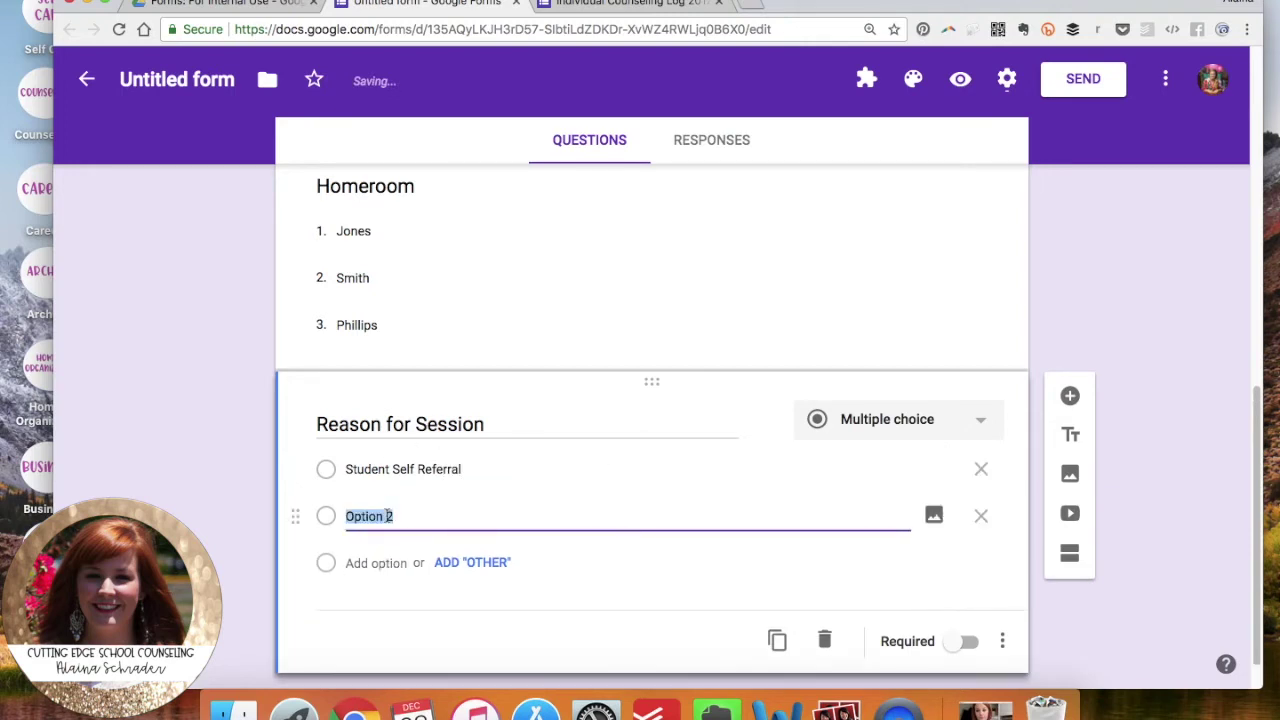
pyautogui.write('Teacher Re')
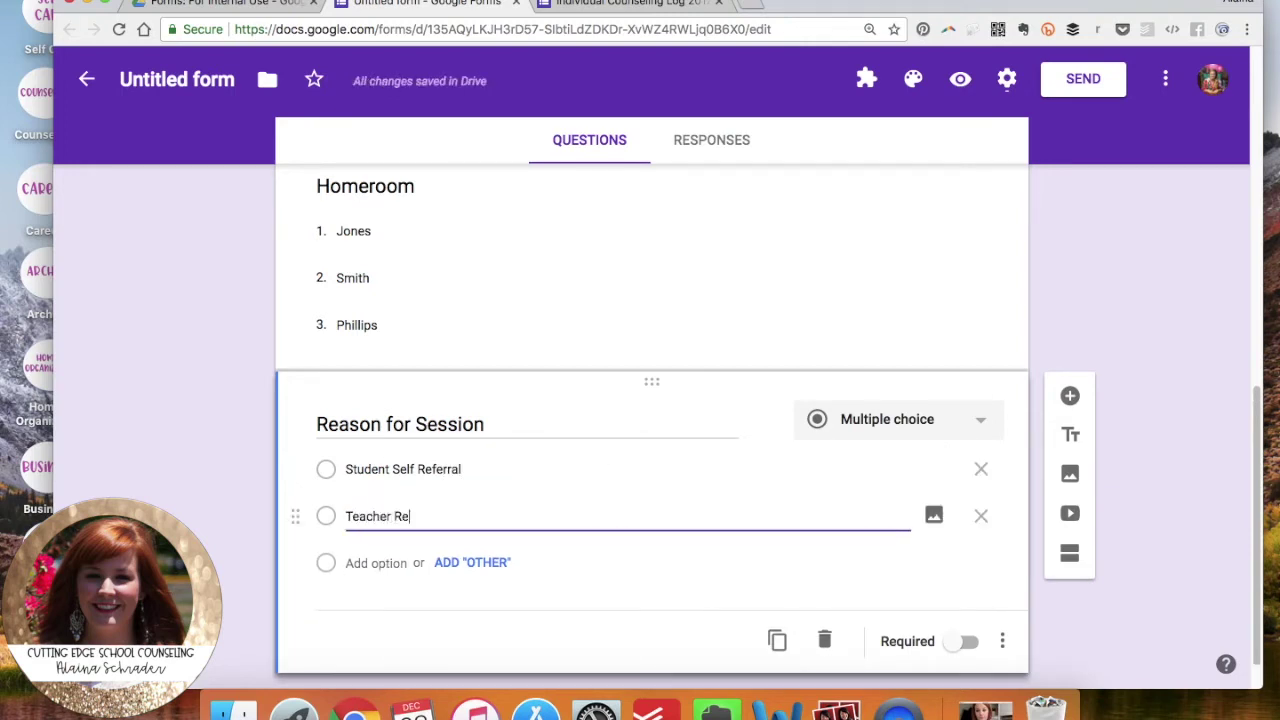
pyautogui.write('ferral')
pyautogui.press('BackSpace')
pyautogui.write('al')
pyautogui.press('Return')
pyautogui.write('Cou')
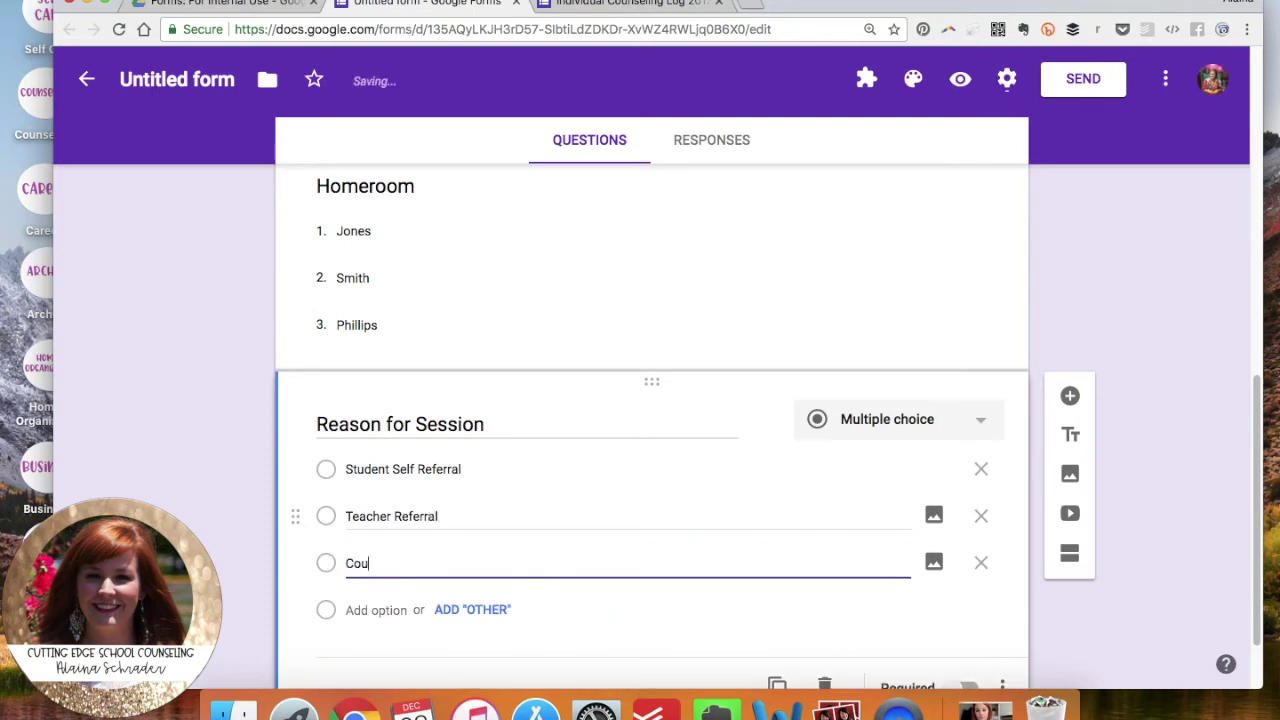
pyautogui.write('nselor Selection')
pyautogui.press('Tab')
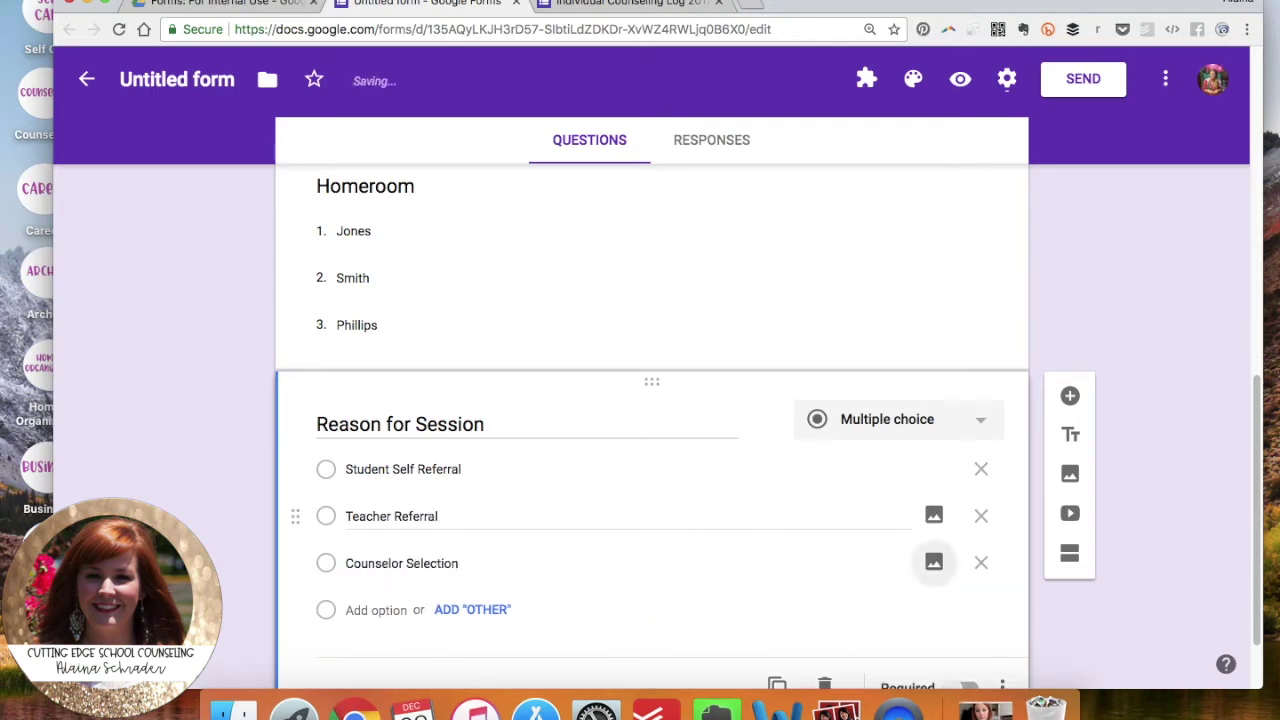
pyautogui.click(350, 612)
pyautogui.write('Responsive Crisis')
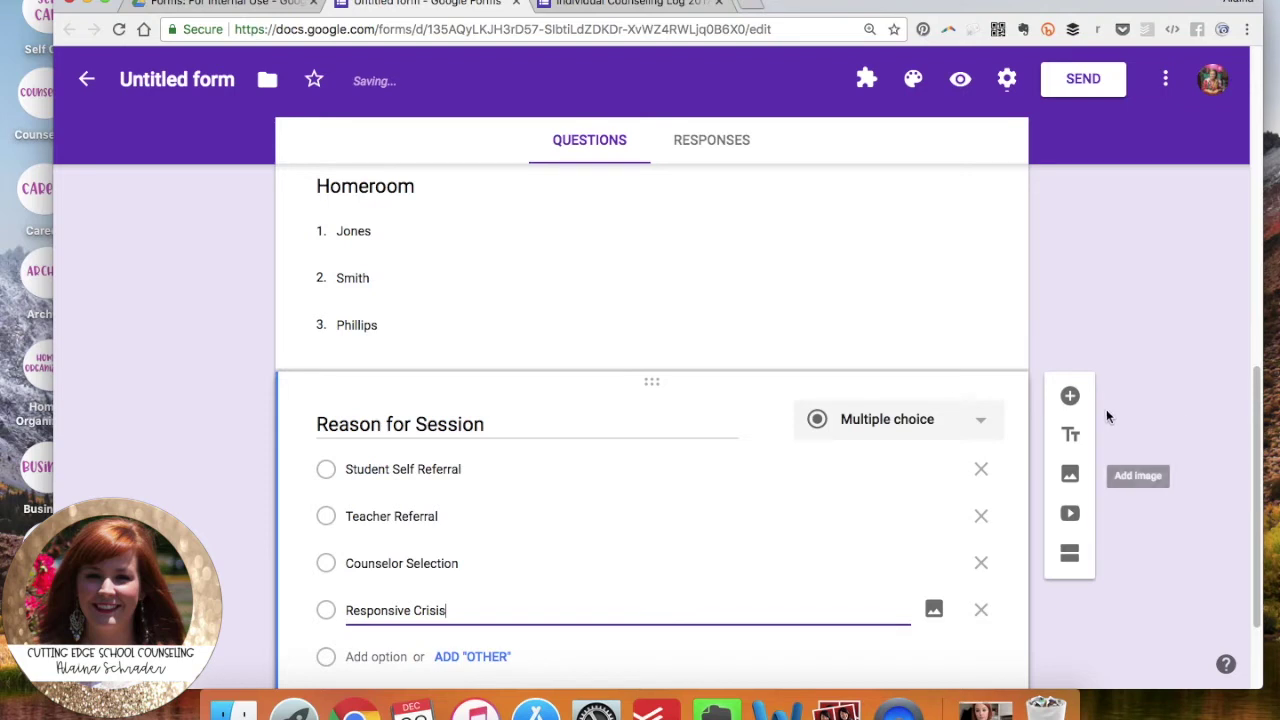
# Add a checkboxes question titled "Topic" below Reason for Session.
pyautogui.click(1070, 396)
pyautogui.write('Topic')
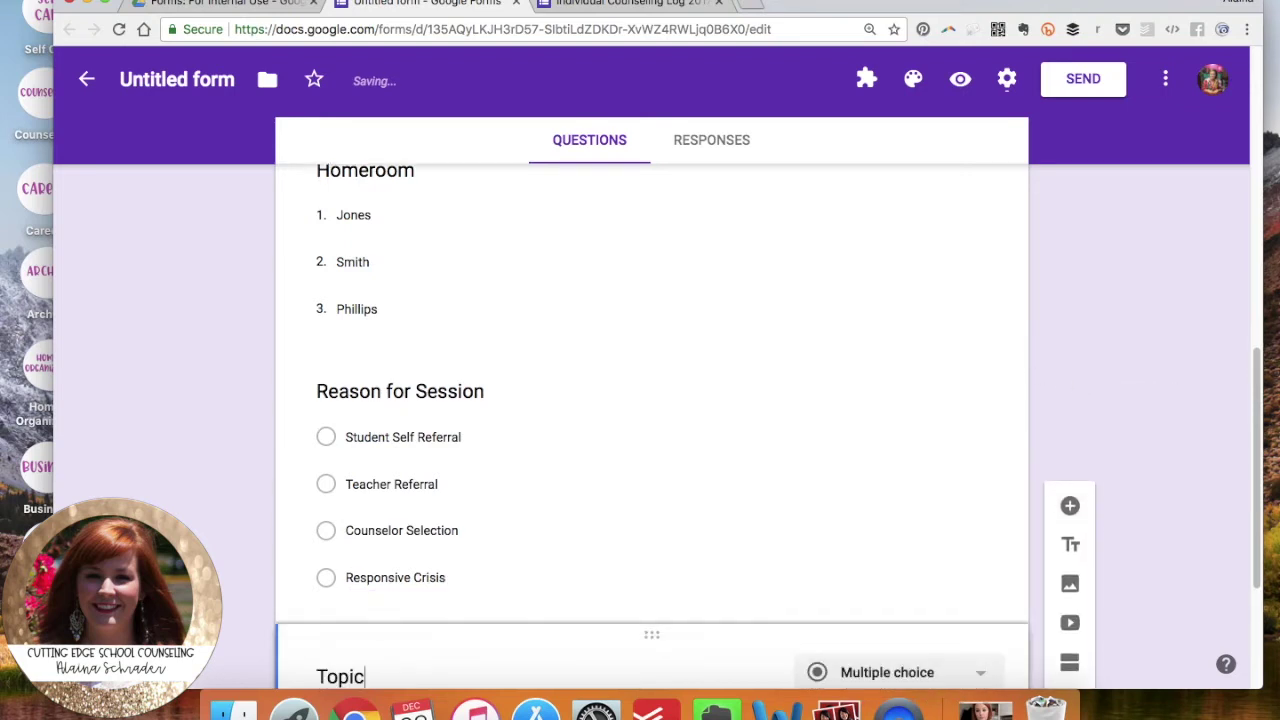
pyautogui.scroll(2, 928, 352)
pyautogui.scroll(-4, 928, 352)
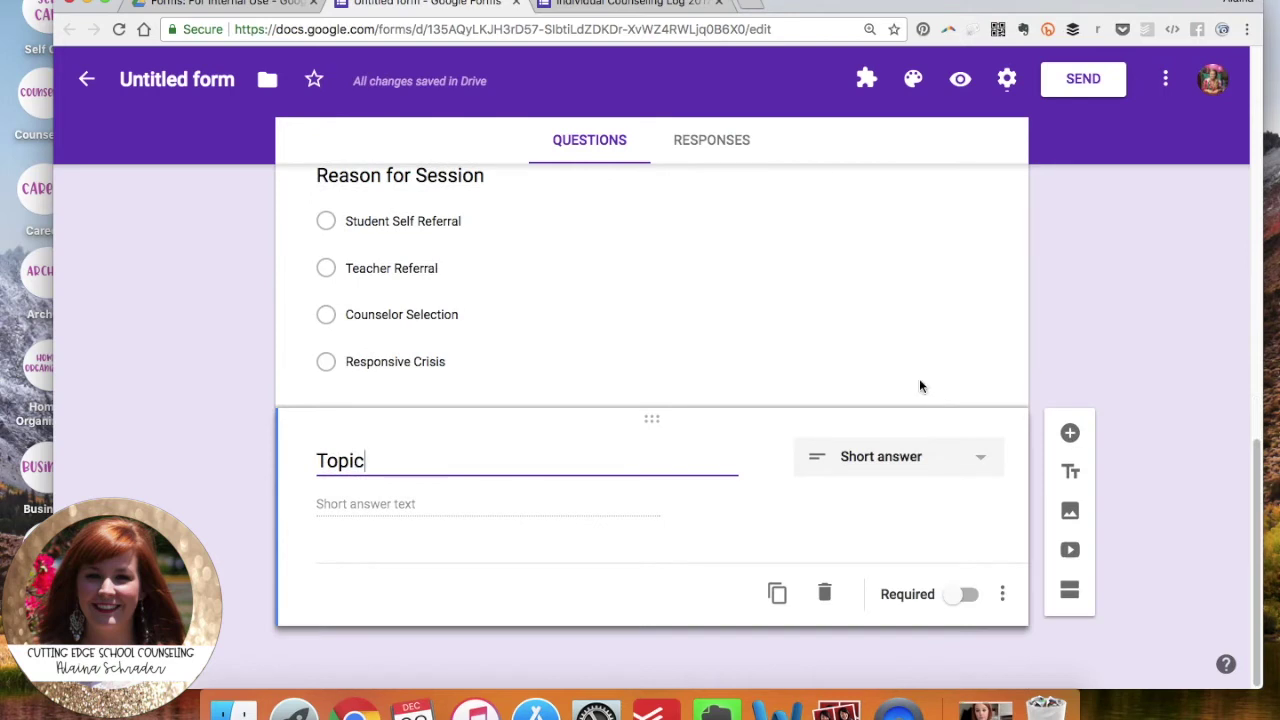
pyautogui.click(910, 456)
pyautogui.click(900, 317)
pyautogui.click(449, 506)
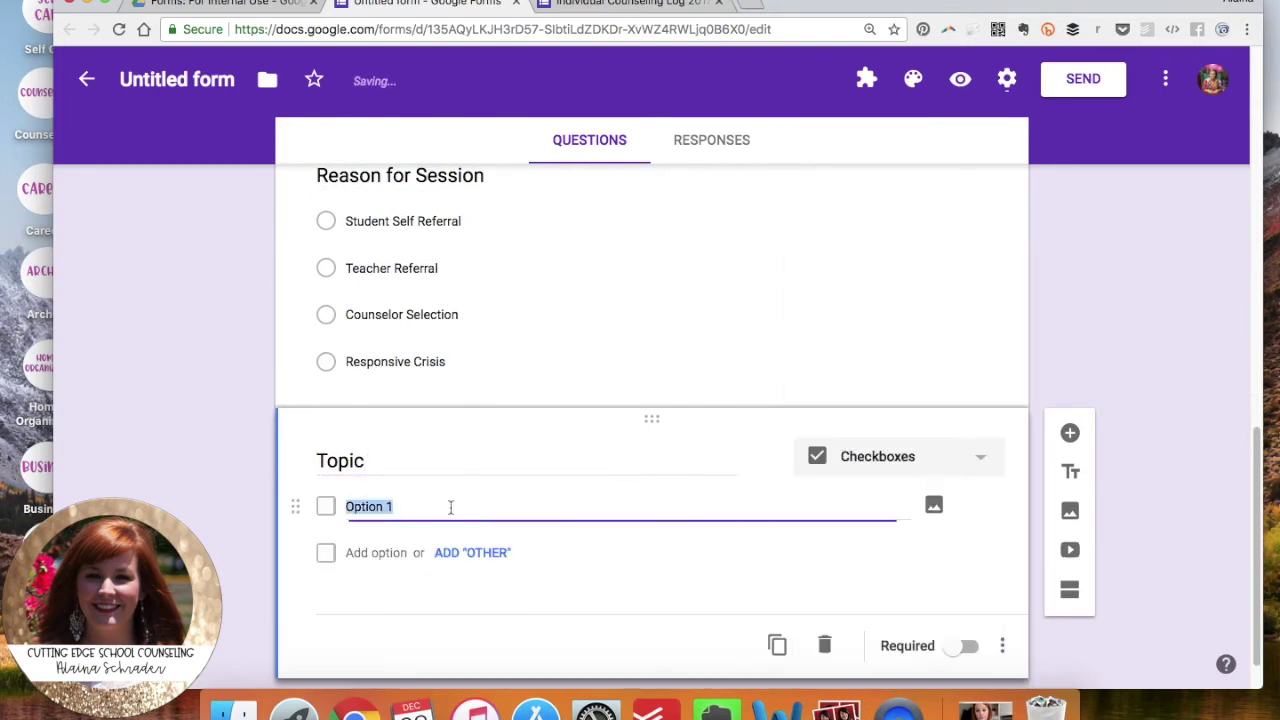
pyautogui.write('Student S')
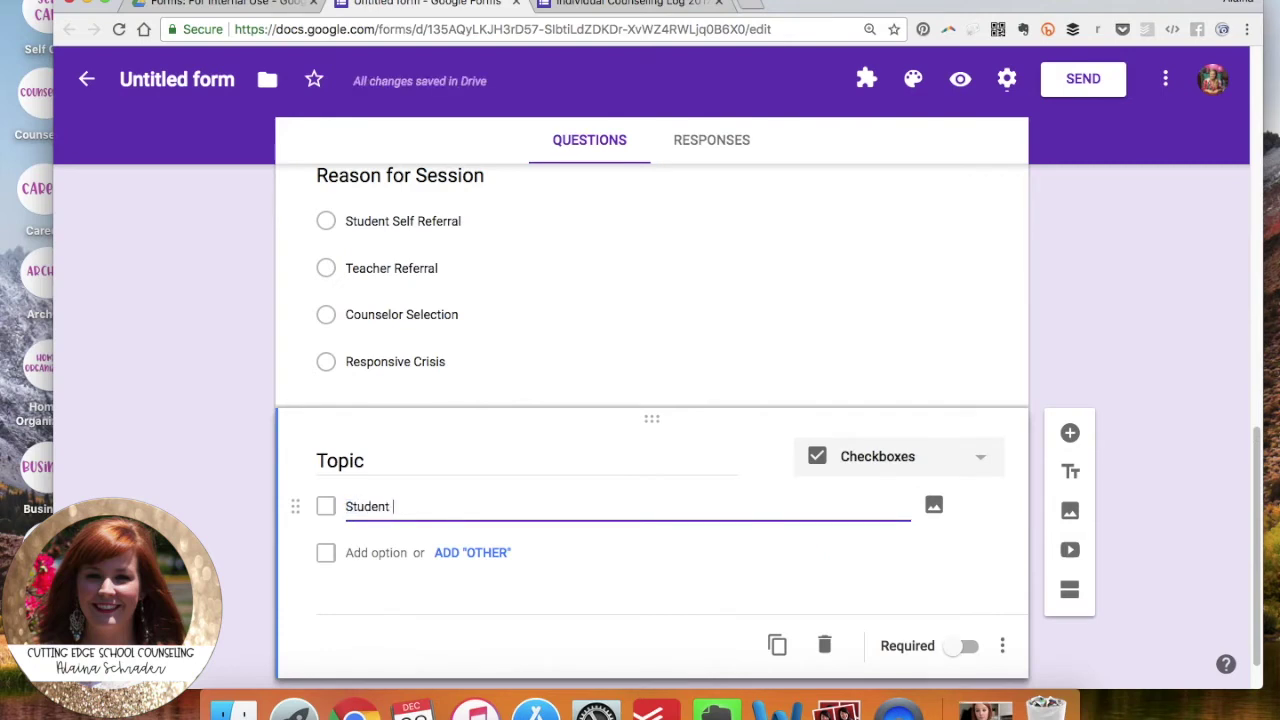
pyautogui.press('BackSpace')
pyautogui.press('BackSpace')
pyautogui.press('BackSpace')
pyautogui.press('BackSpace')
pyautogui.press('BackSpace')
pyautogui.press('BackSpace')
pyautogui.press('BackSpace')
pyautogui.press('BackSpace')
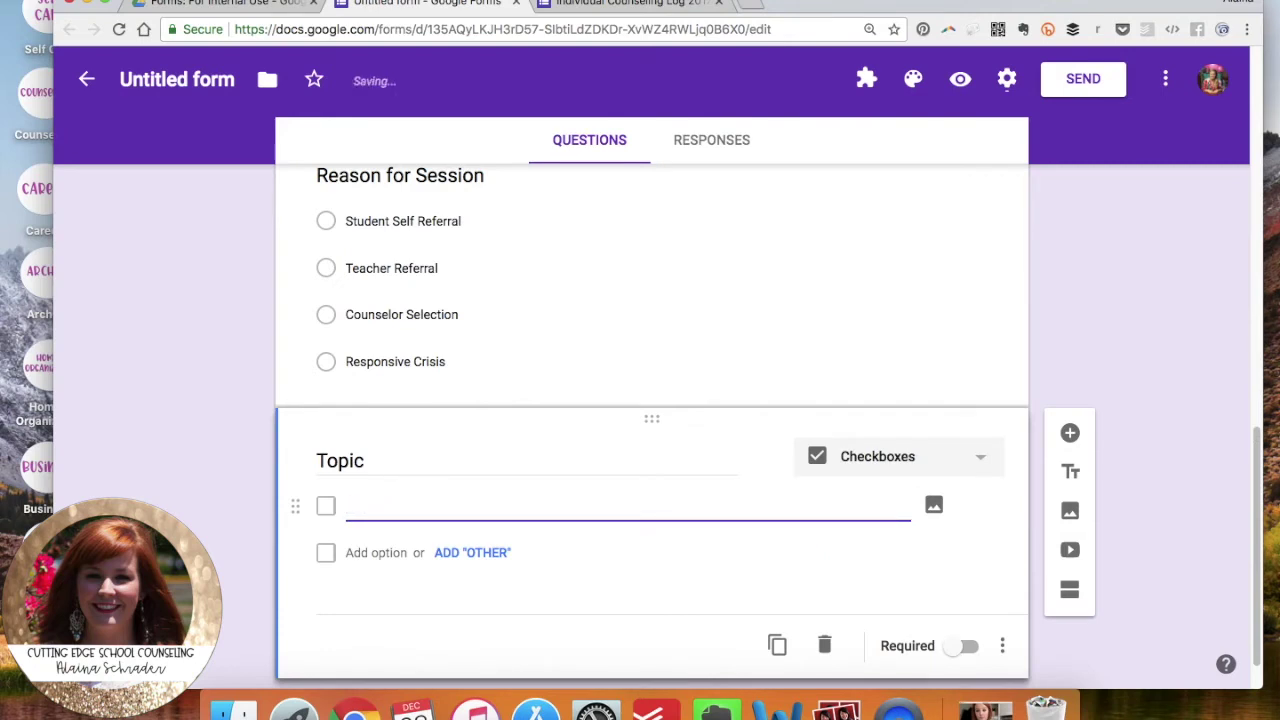
# Enter "Crisis", "Safety Planning", "Grief Counseling" and "Anxiety / Stress" as the options of the Topic question.
pyautogui.write('Crisis')
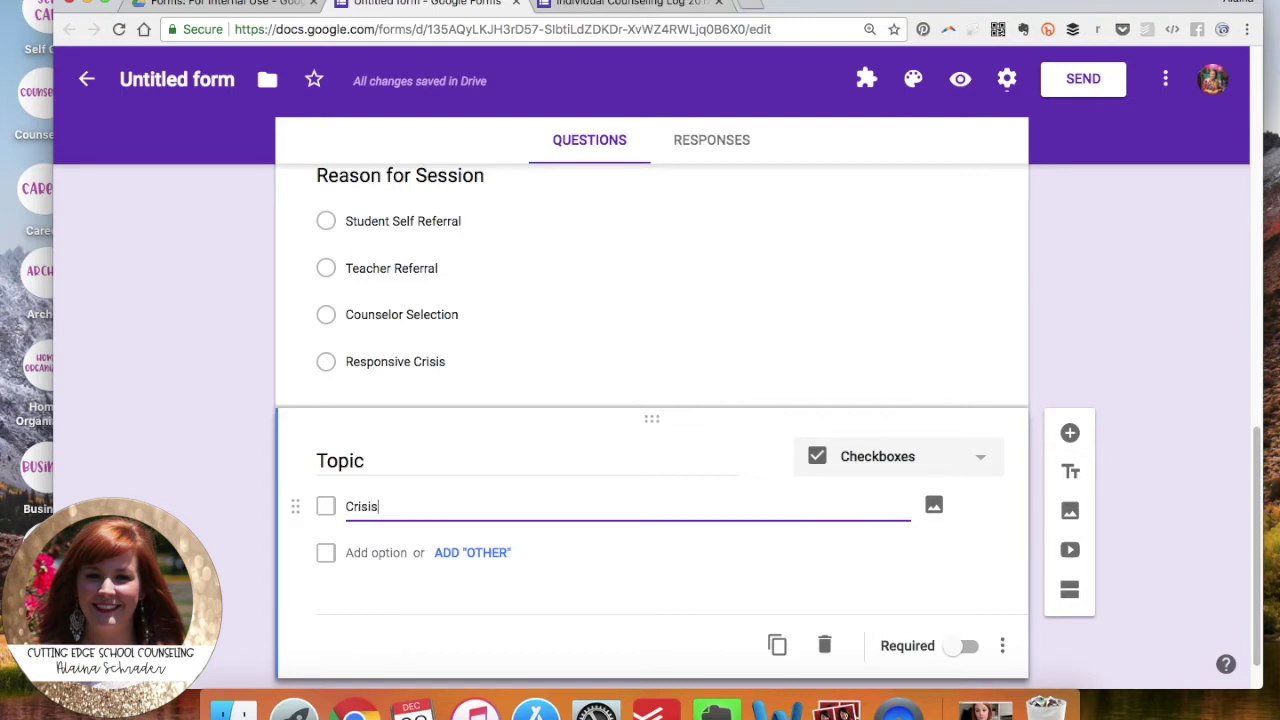
pyautogui.doubleClick(408, 508)
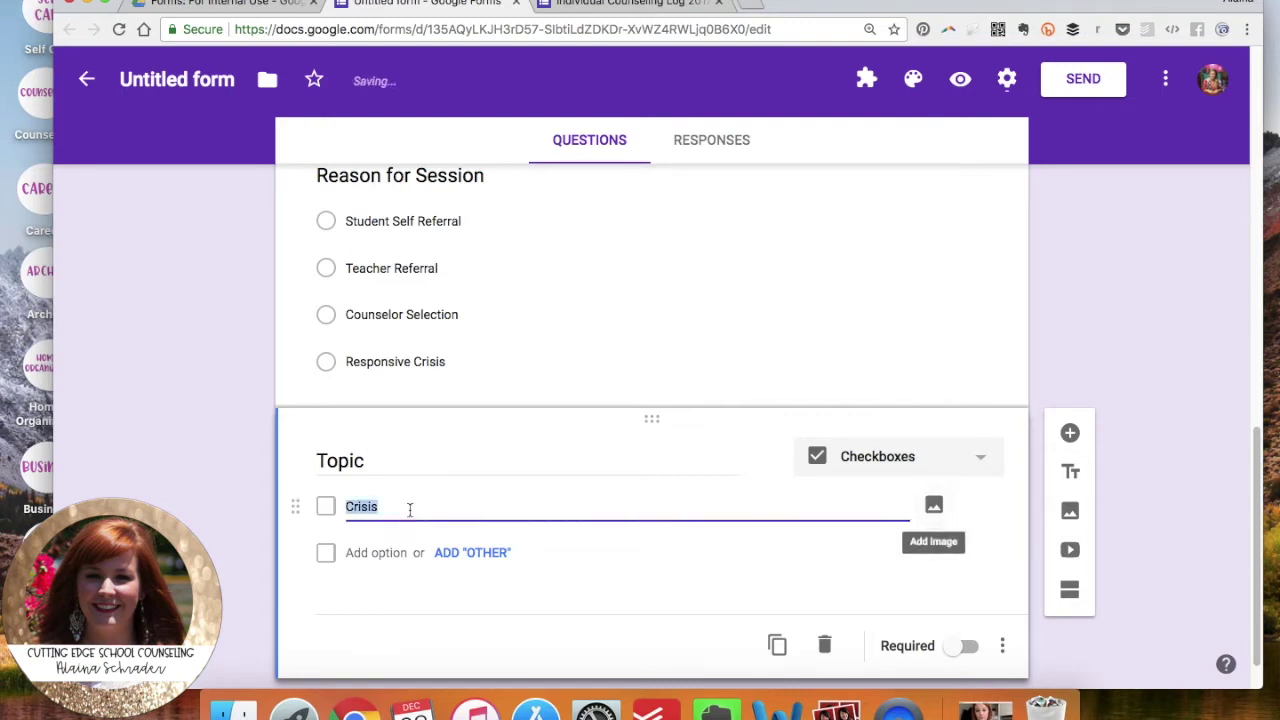
pyautogui.press('Return')
pyautogui.write('Safety Planning')
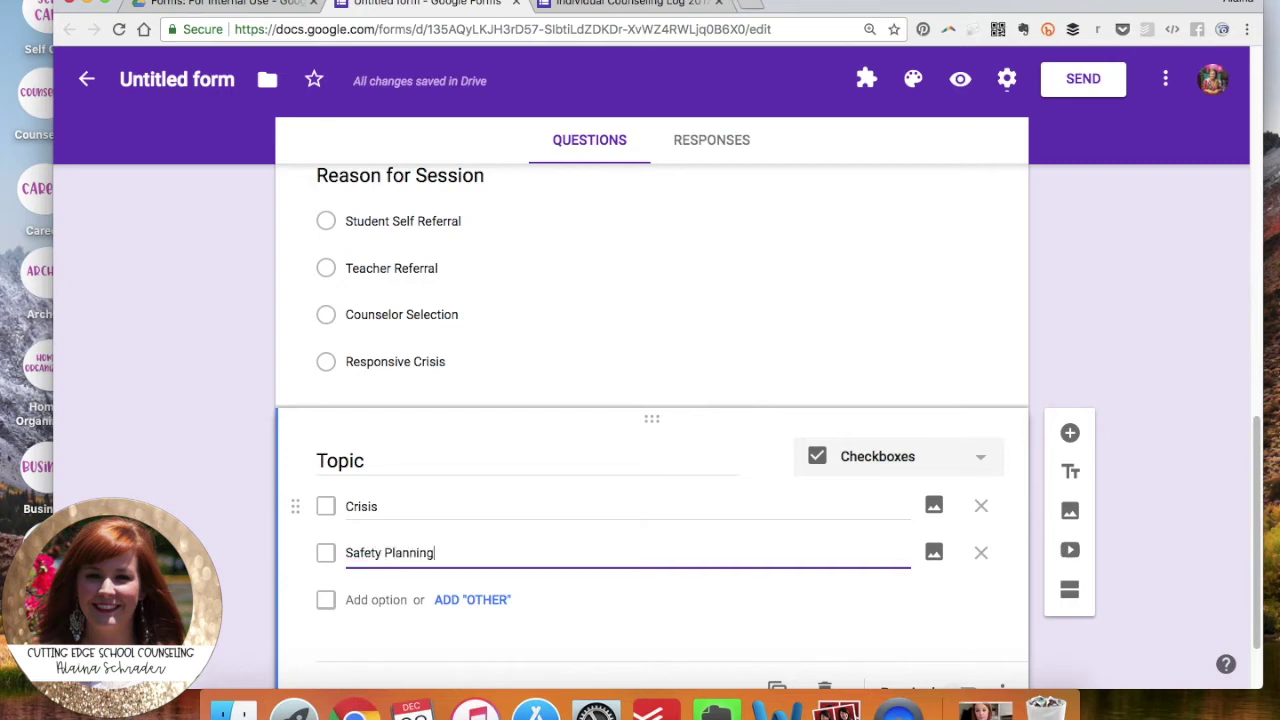
pyautogui.press('Return')
pyautogui.write('Gr')
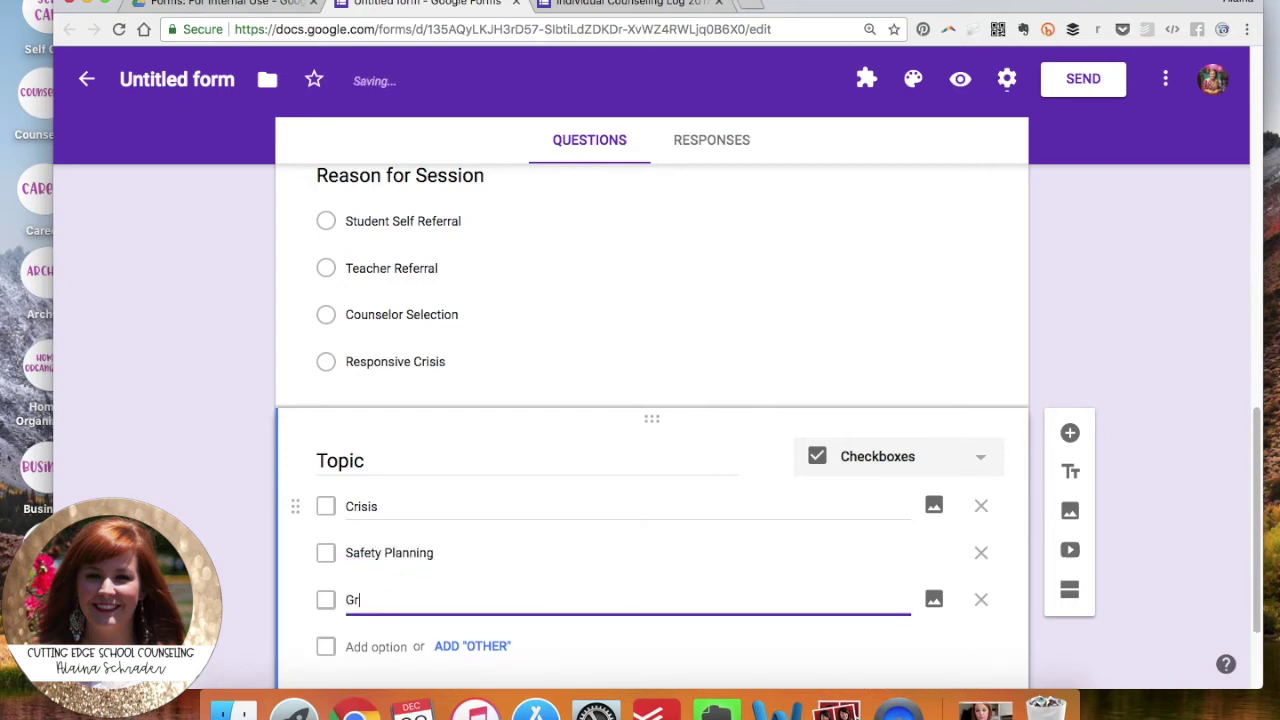
pyautogui.write('ief Counseling')
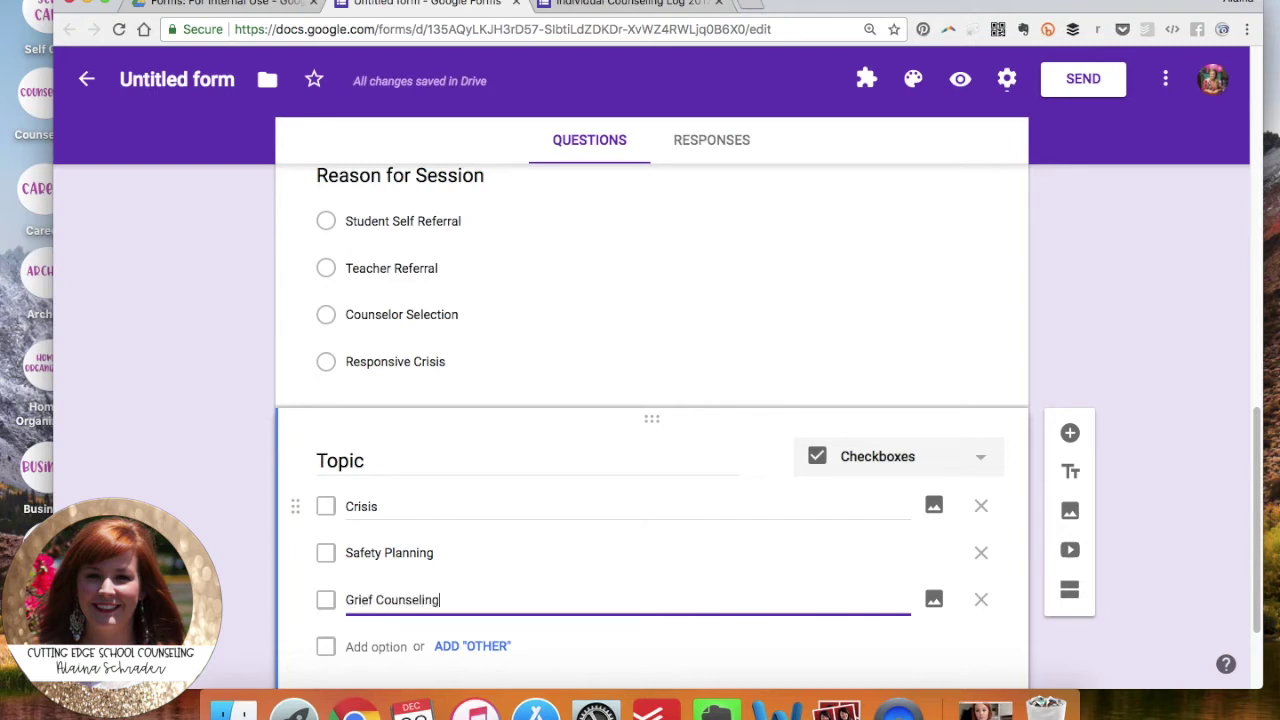
pyautogui.press('Return')
pyautogui.write('Anxiety / Stress')
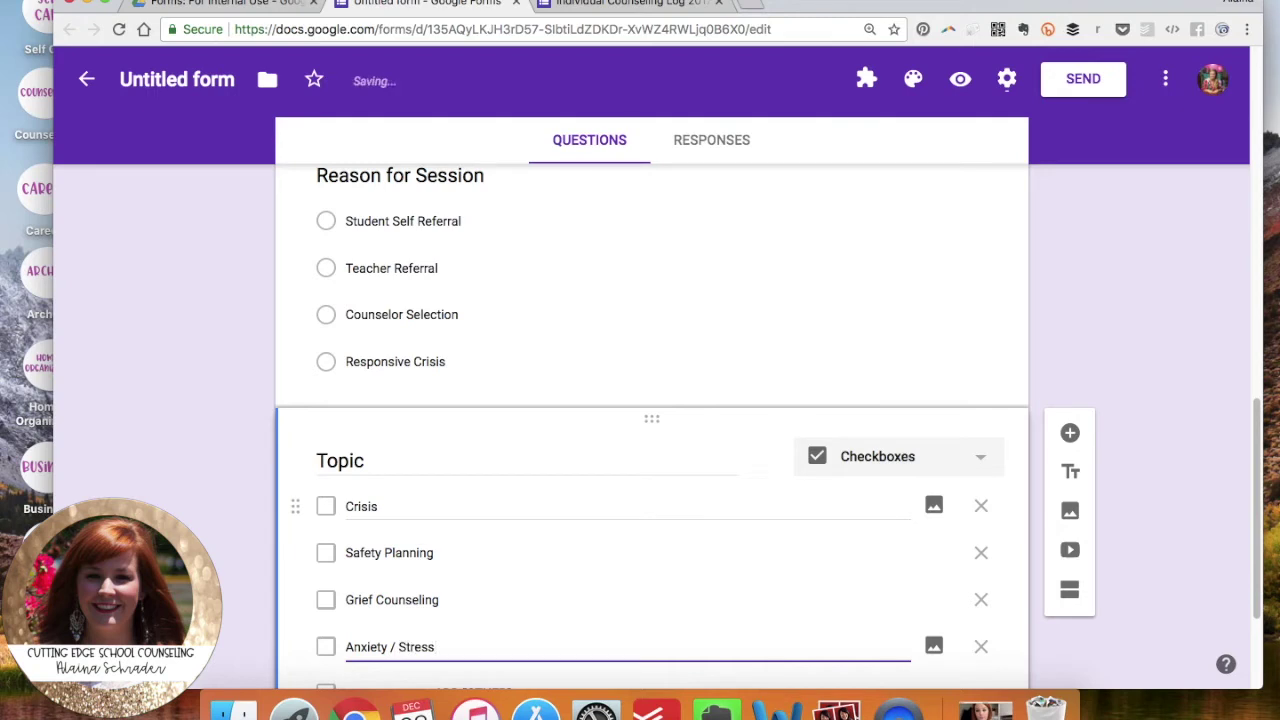
pyautogui.click(1142, 452)
pyautogui.scroll(-2, 1153, 456)
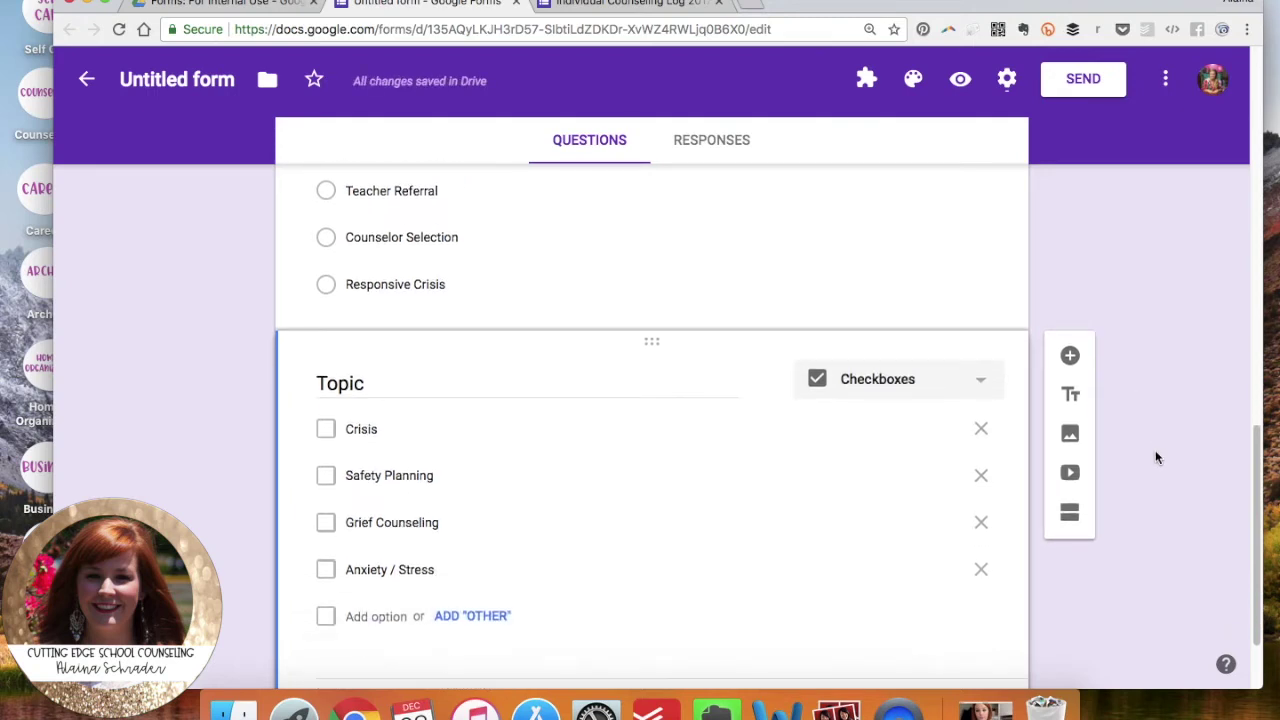
# Add a checkboxes question titled "Theory / Intervention" below Topic.
pyautogui.scroll(-2, 1155, 457)
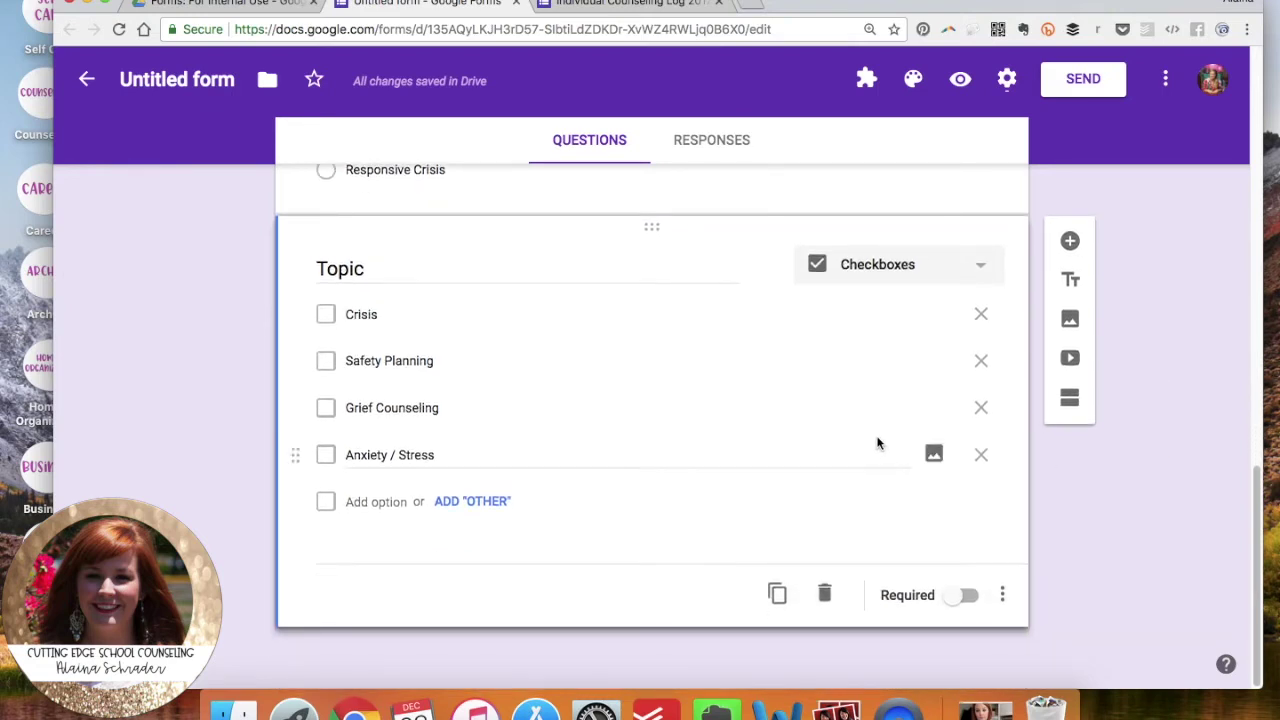
pyautogui.click(1070, 243)
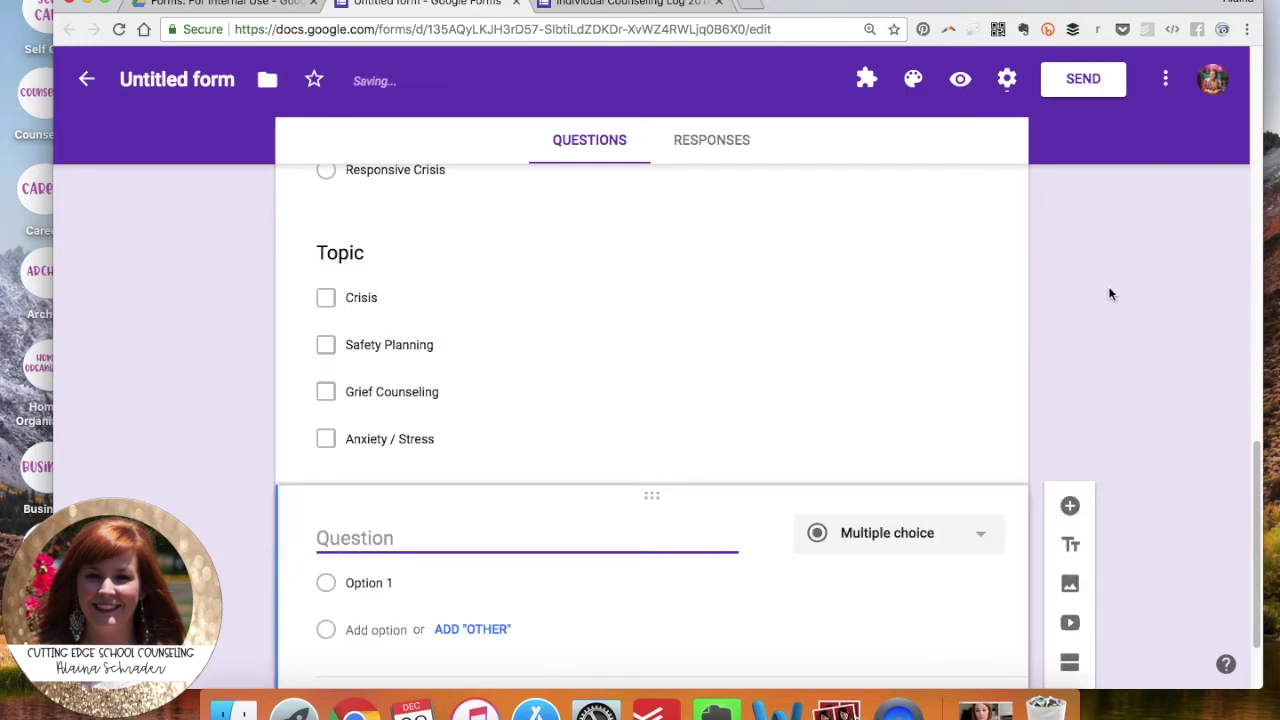
pyautogui.write('Theor')
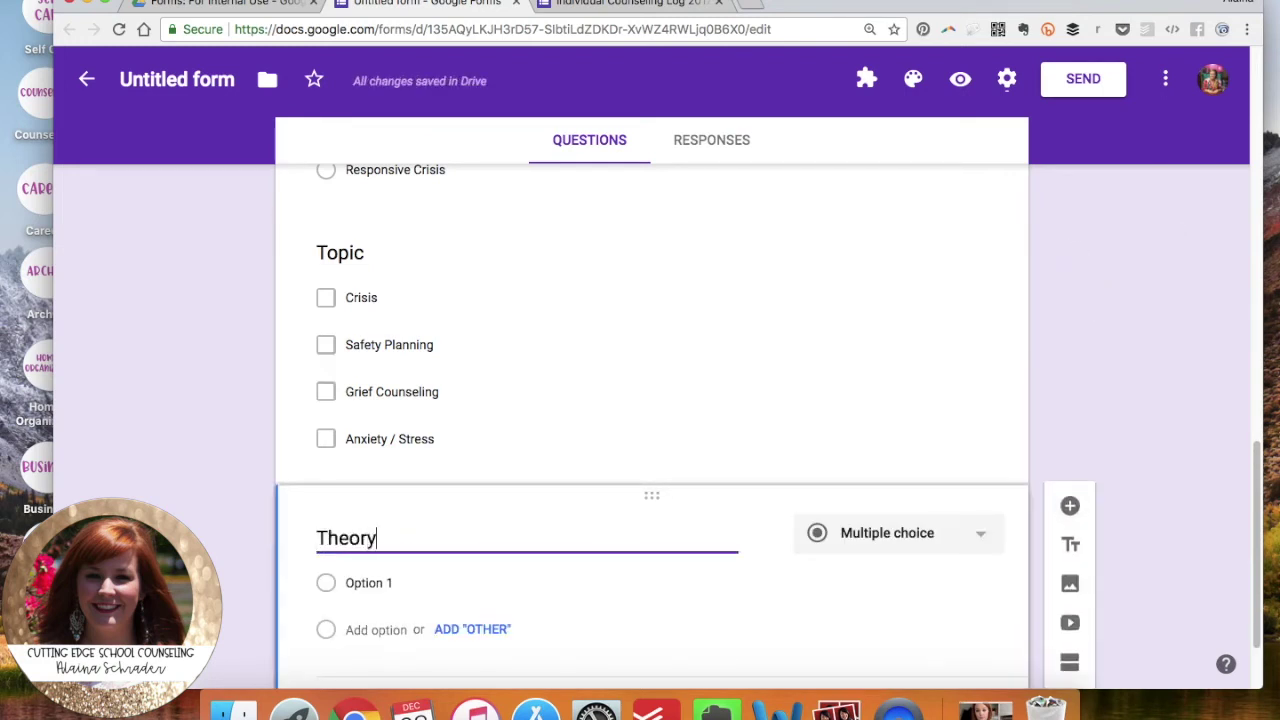
pyautogui.write('y')
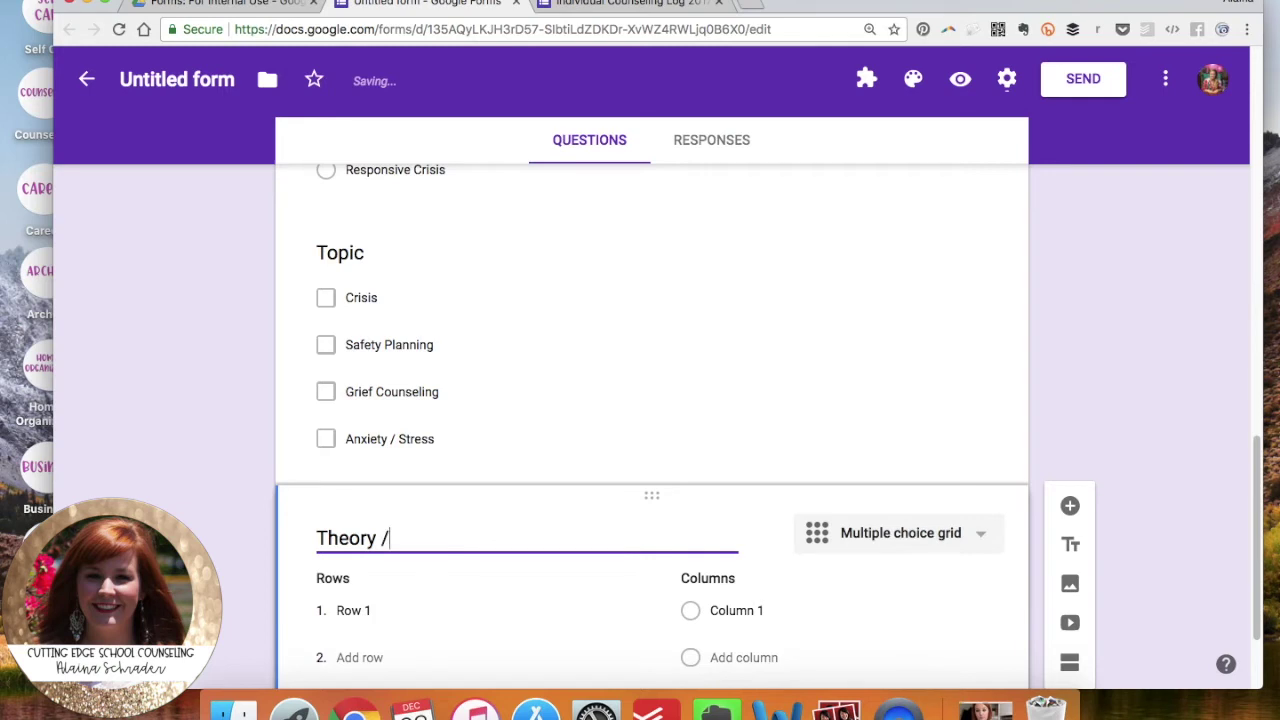
pyautogui.write(' / Intervention')
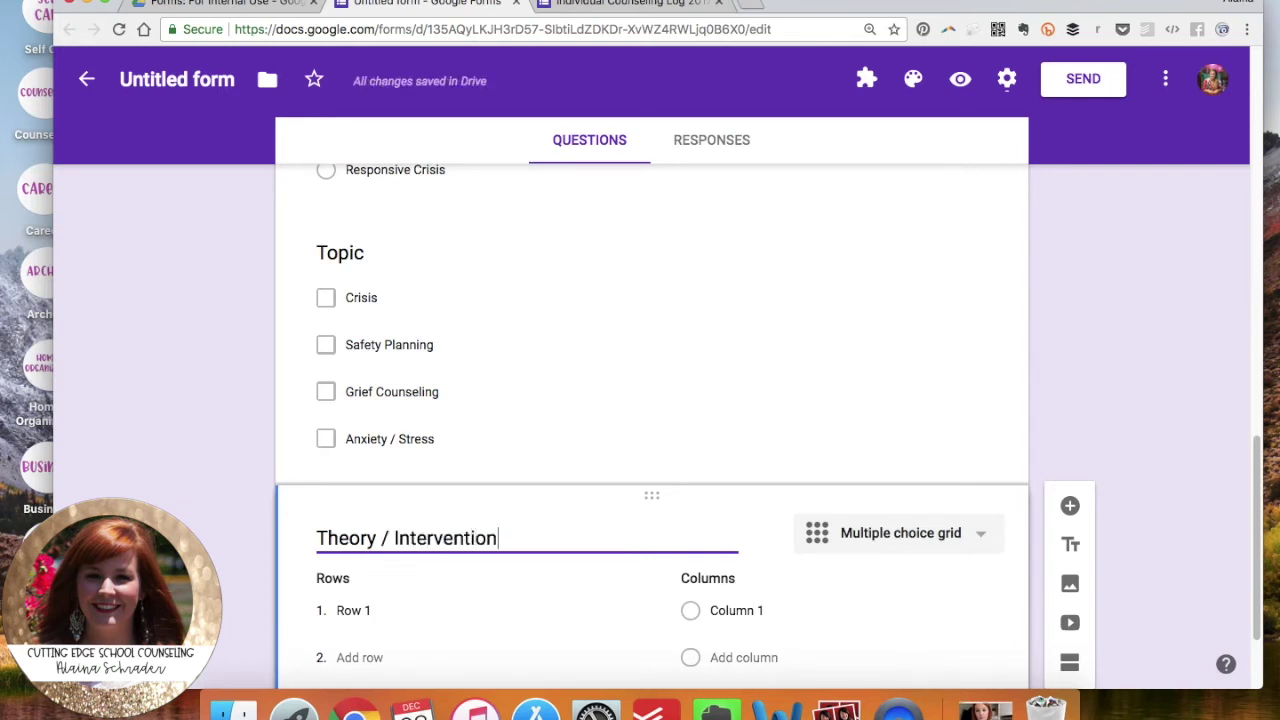
pyautogui.click(923, 532)
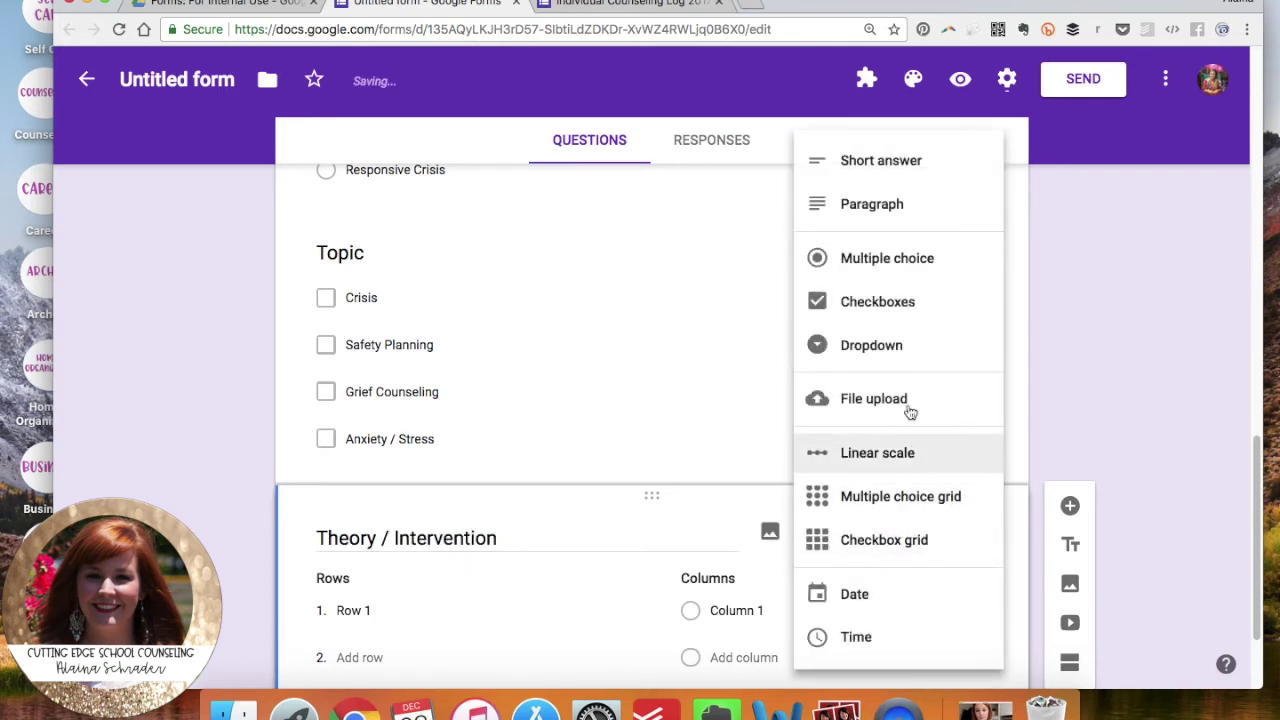
pyautogui.click(891, 177)
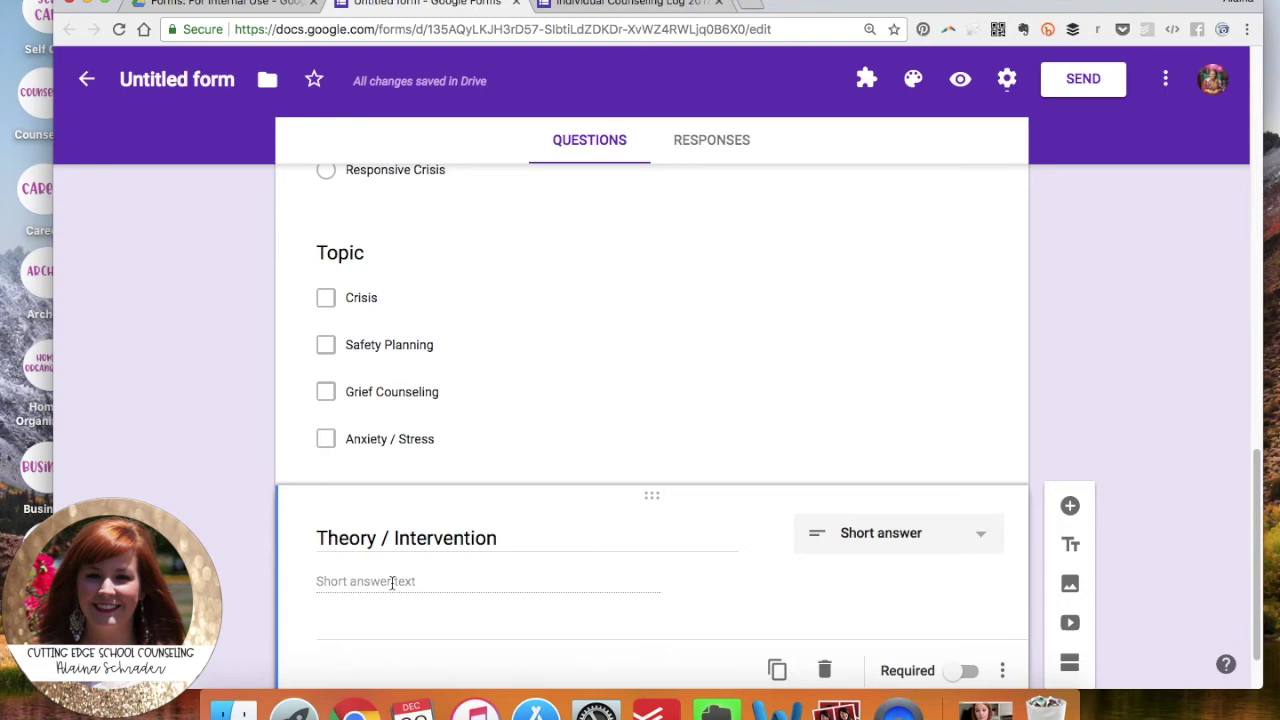
pyautogui.click(920, 534)
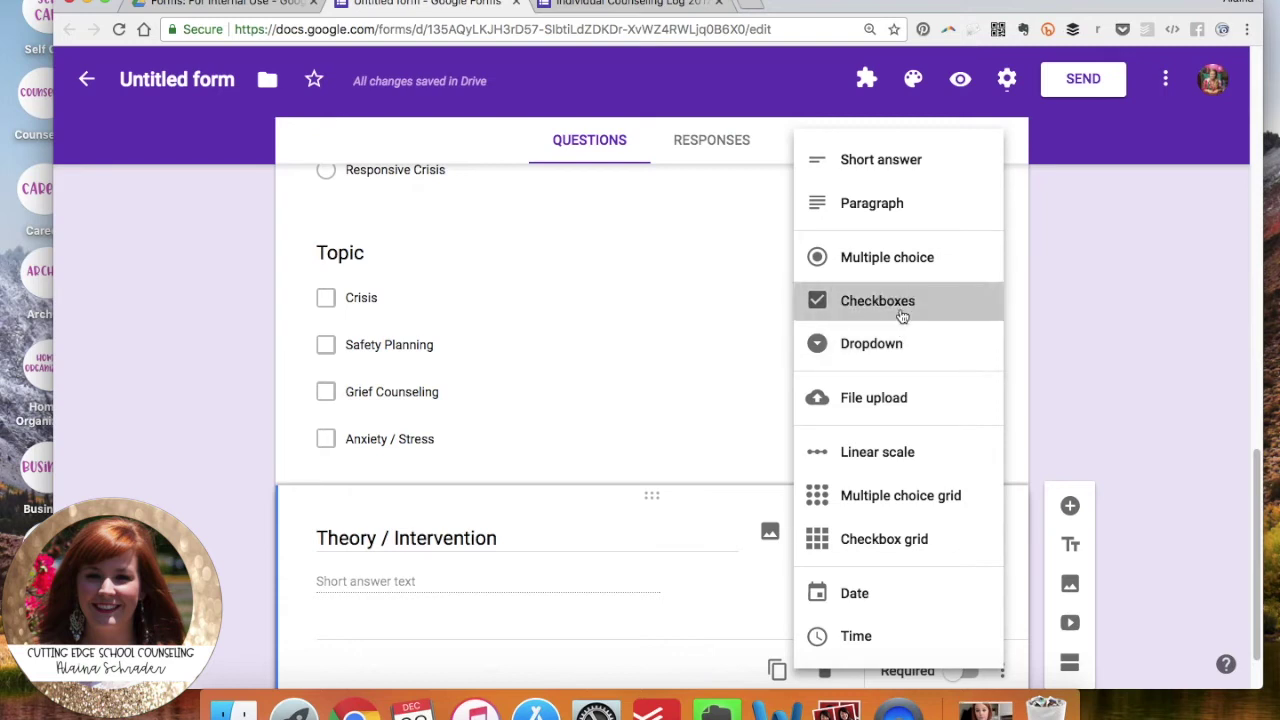
pyautogui.click(828, 305)
# Enter "Motivational Interviewing", "CBT", "REBT" and "WDEP" as the first four options of the Theory / Intervention question.
pyautogui.click(380, 588)
pyautogui.write('Motivational Interv')
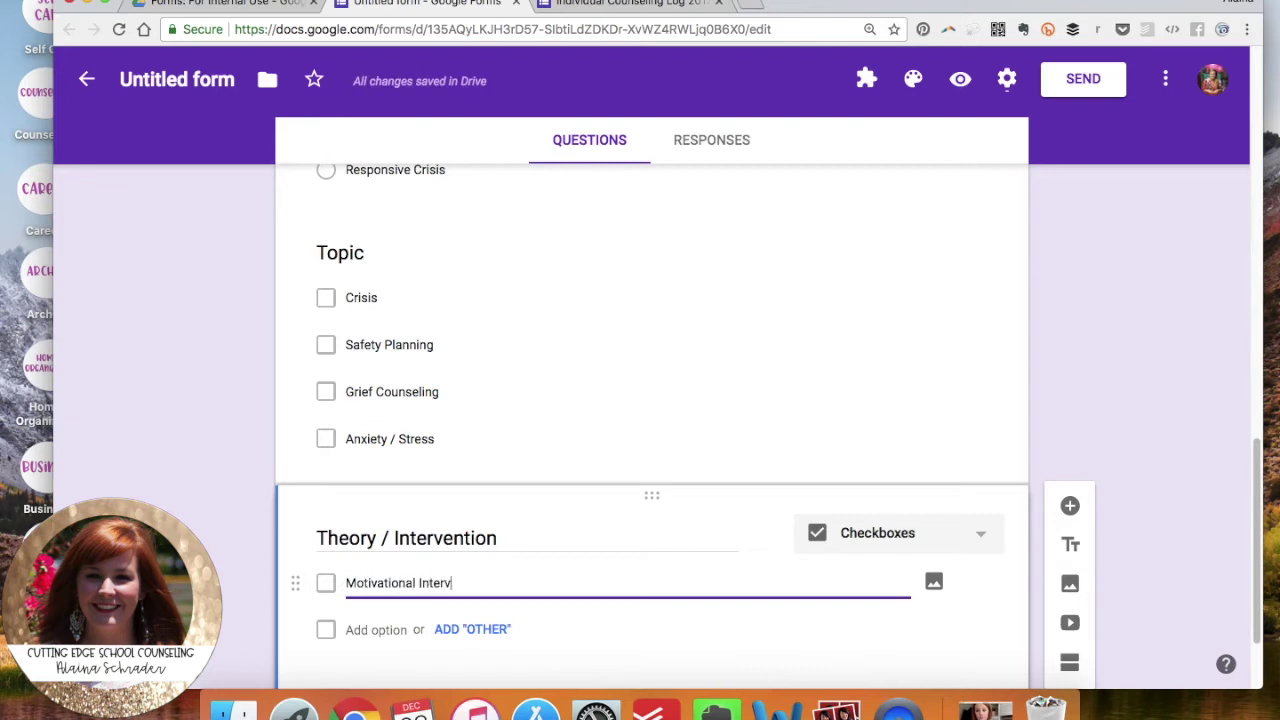
pyautogui.write('iewing')
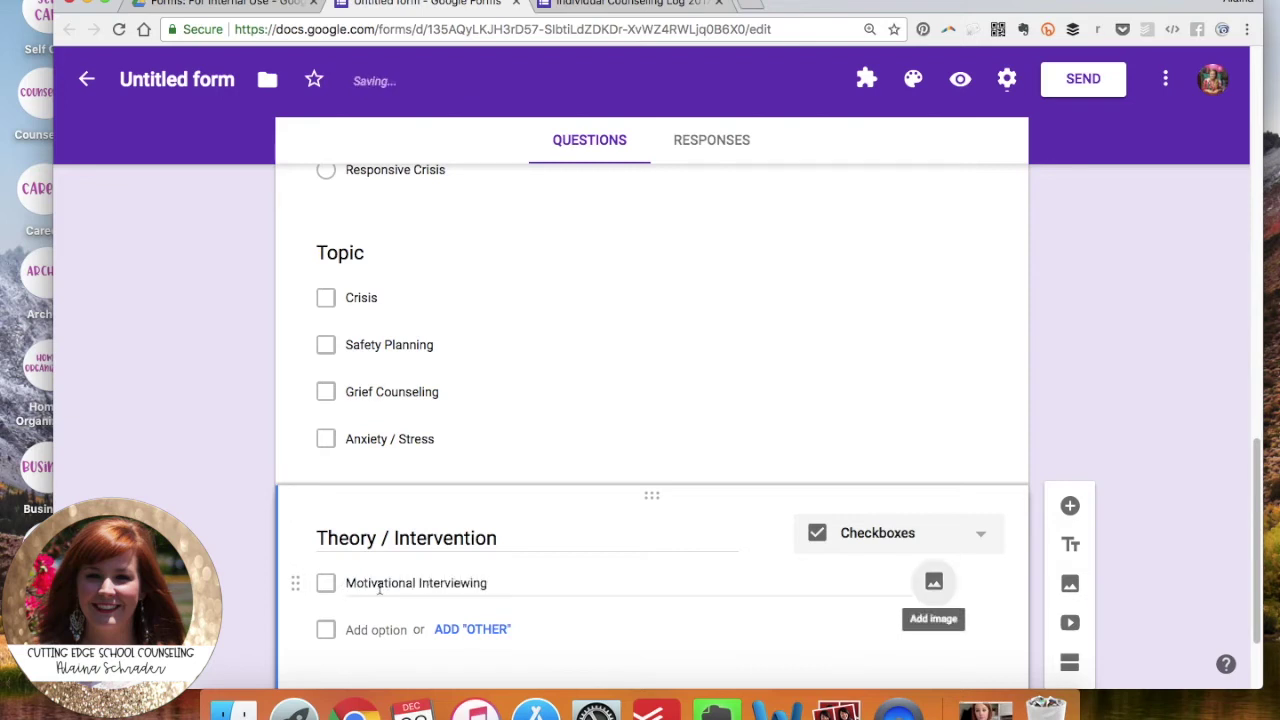
pyautogui.click(514, 582)
pyautogui.press('Return')
pyautogui.write('CBT')
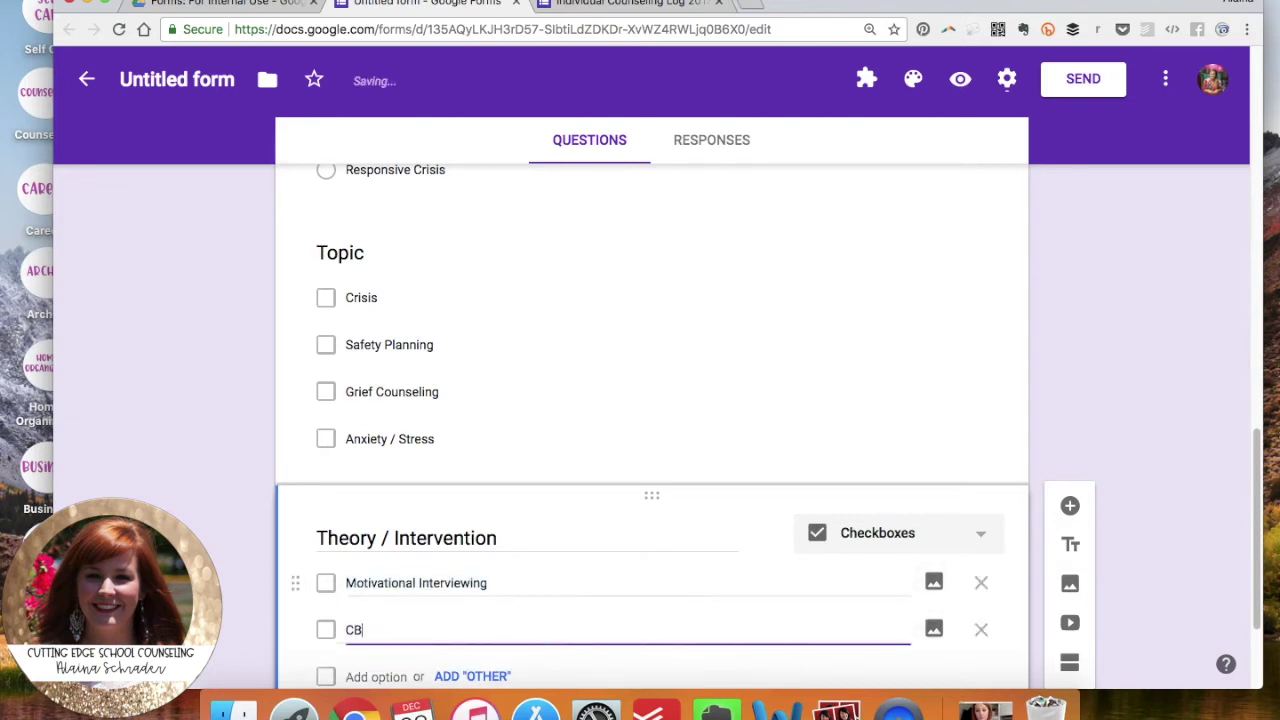
pyautogui.press('Return')
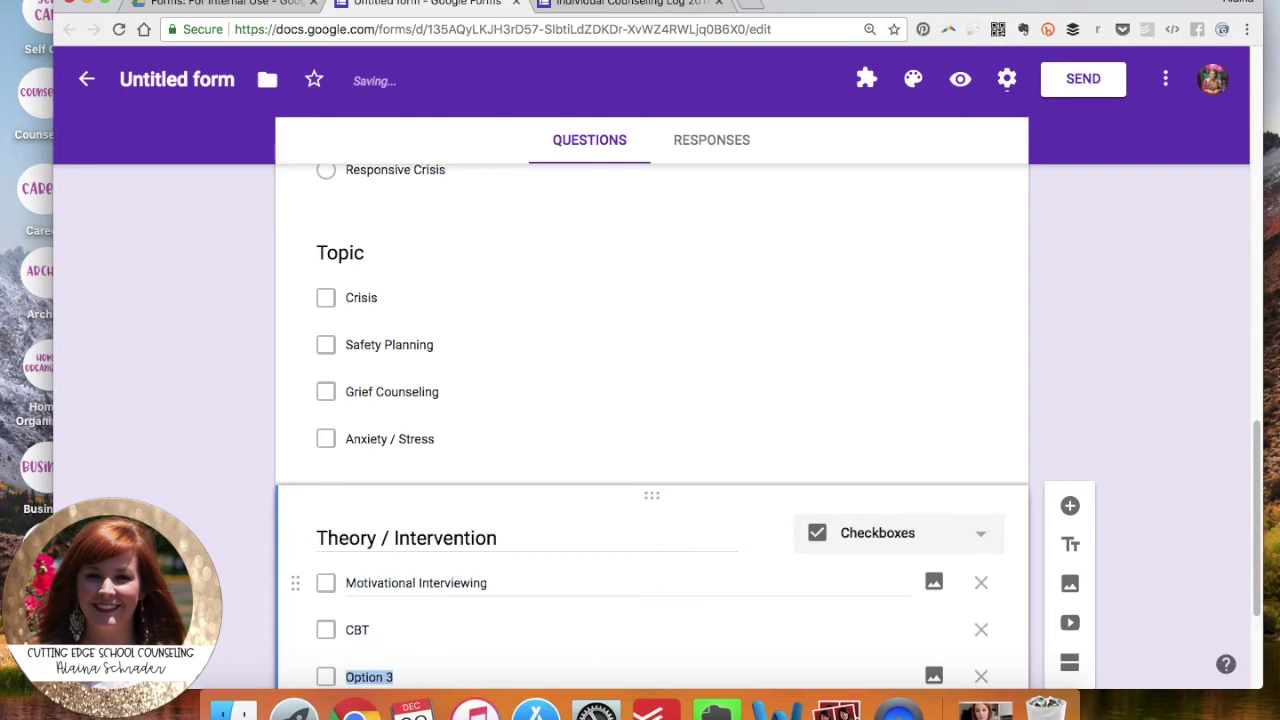
pyautogui.write('REBT')
pyautogui.press('Return')
pyautogui.write('WDEP')
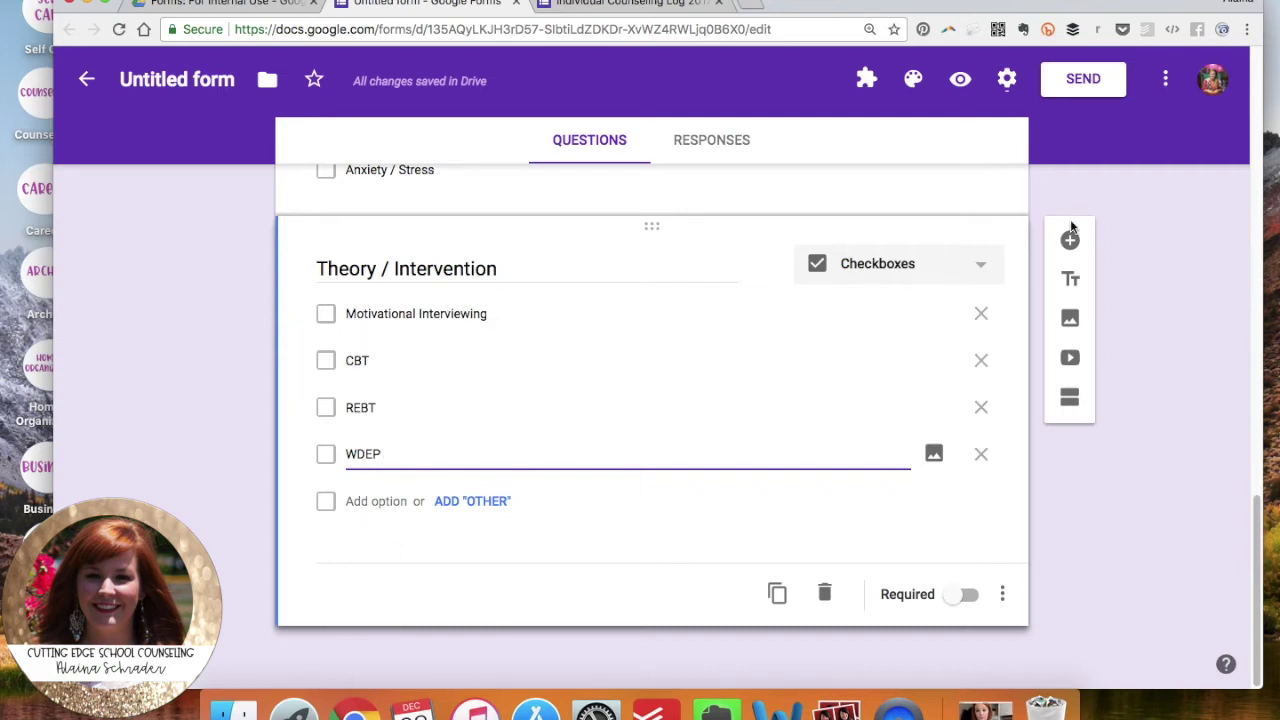
# Add the options "Art Intervention", "Play THerapy", "Sand Tray" and one unnamed option to the Theory / Intervention question.
pyautogui.press('Return')
pyautogui.write('Art')
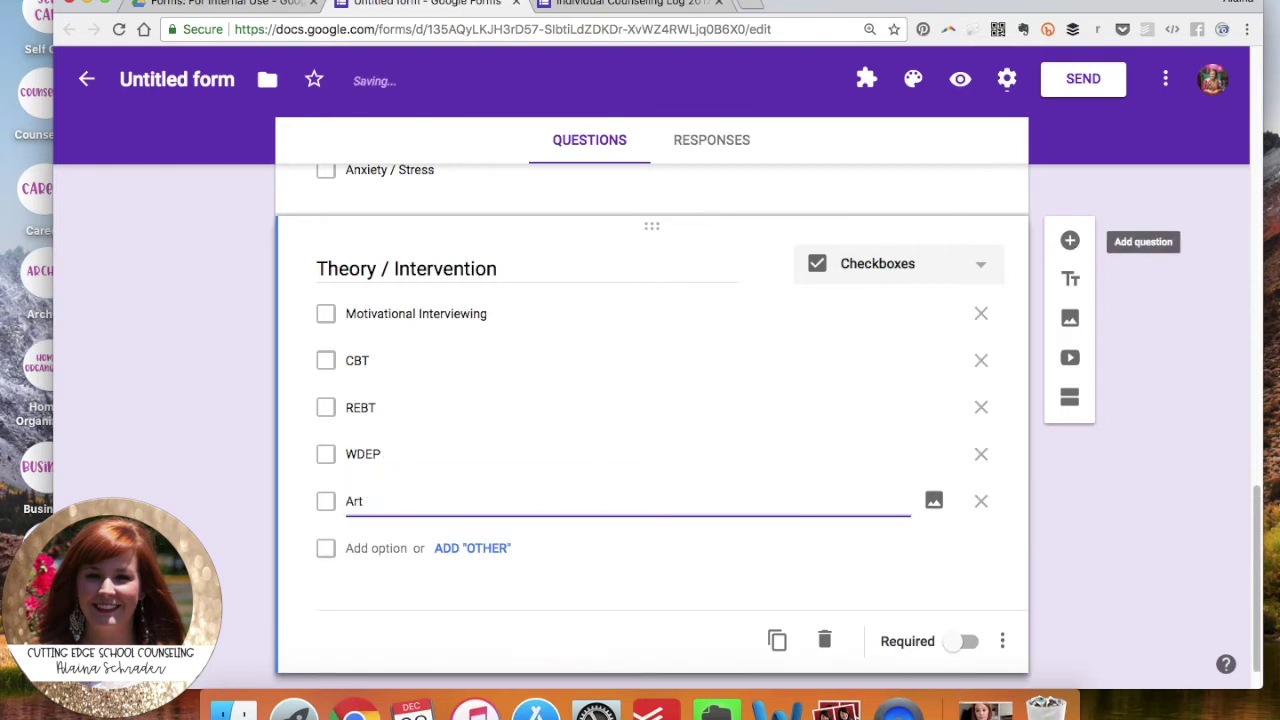
pyautogui.write(' Intervention')
pyautogui.press('Return')
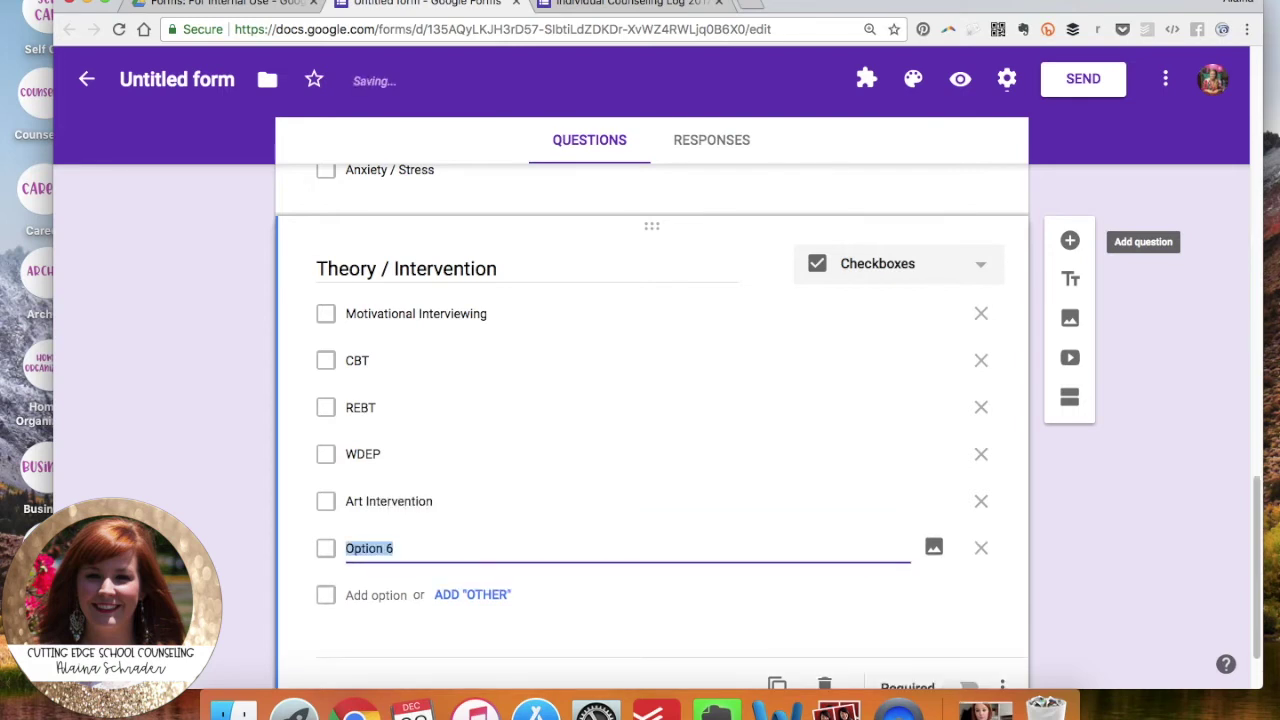
pyautogui.write('Play T')
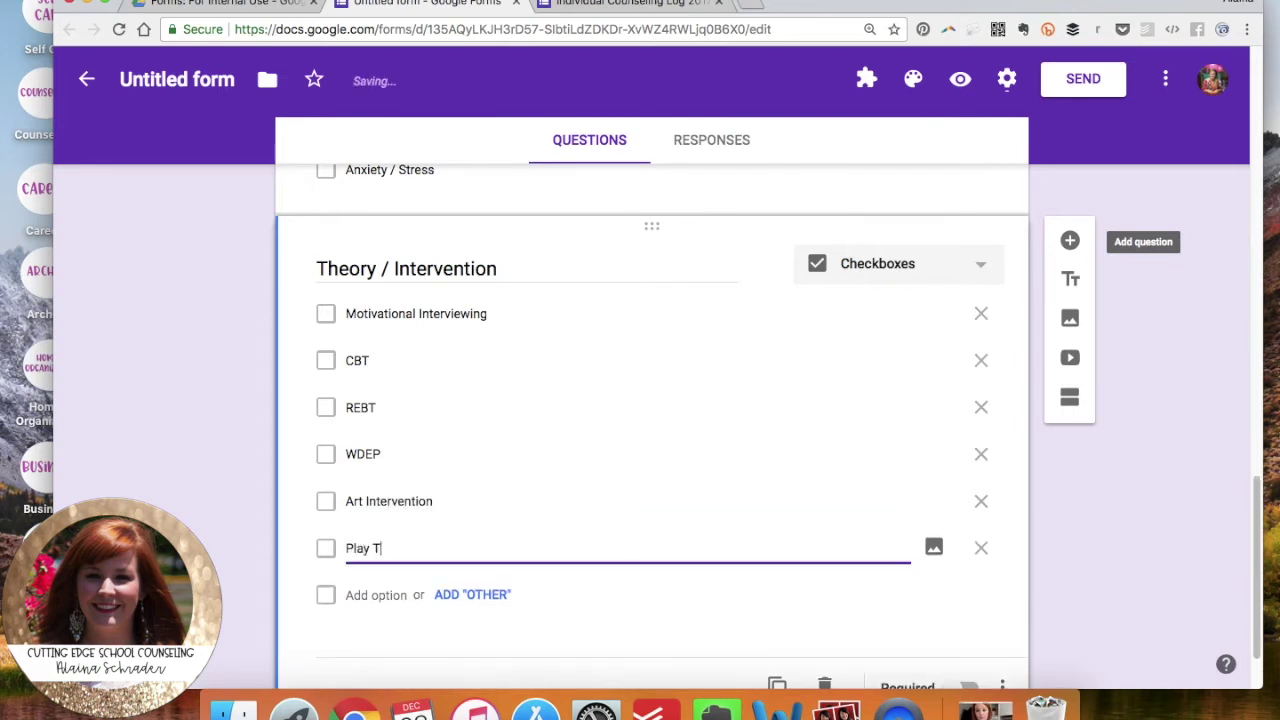
pyautogui.write('Herapy')
pyautogui.press('Return')
pyautogui.write('Sand Tray')
pyautogui.press('Return')
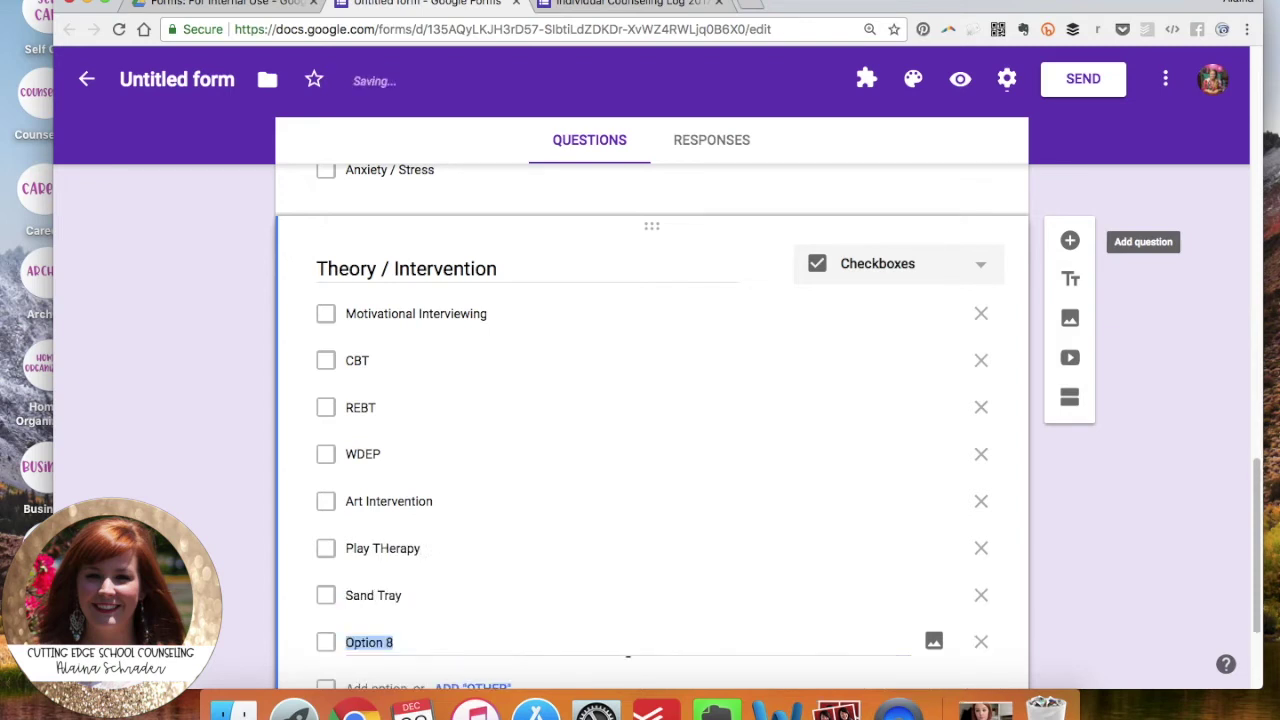
# Add a checkboxes question titled "Consultation" below Theory / Intervention.
pyautogui.click(1064, 243)
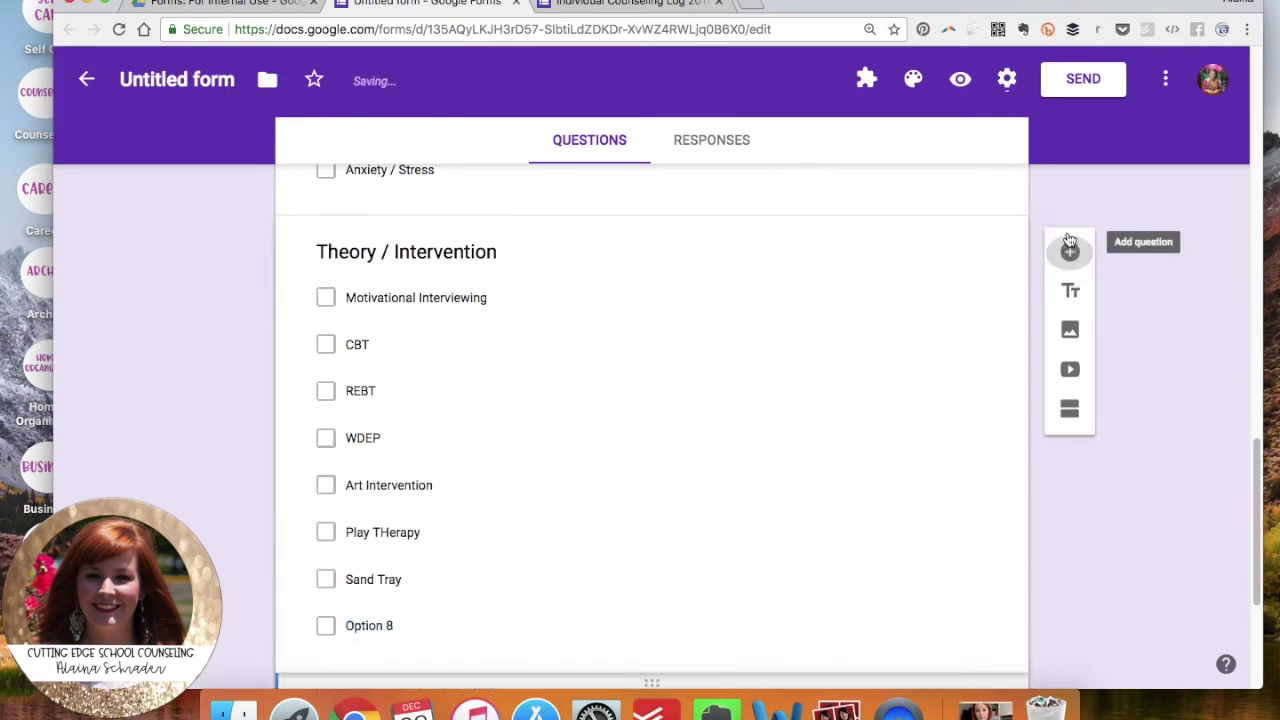
pyautogui.write('COnsul')
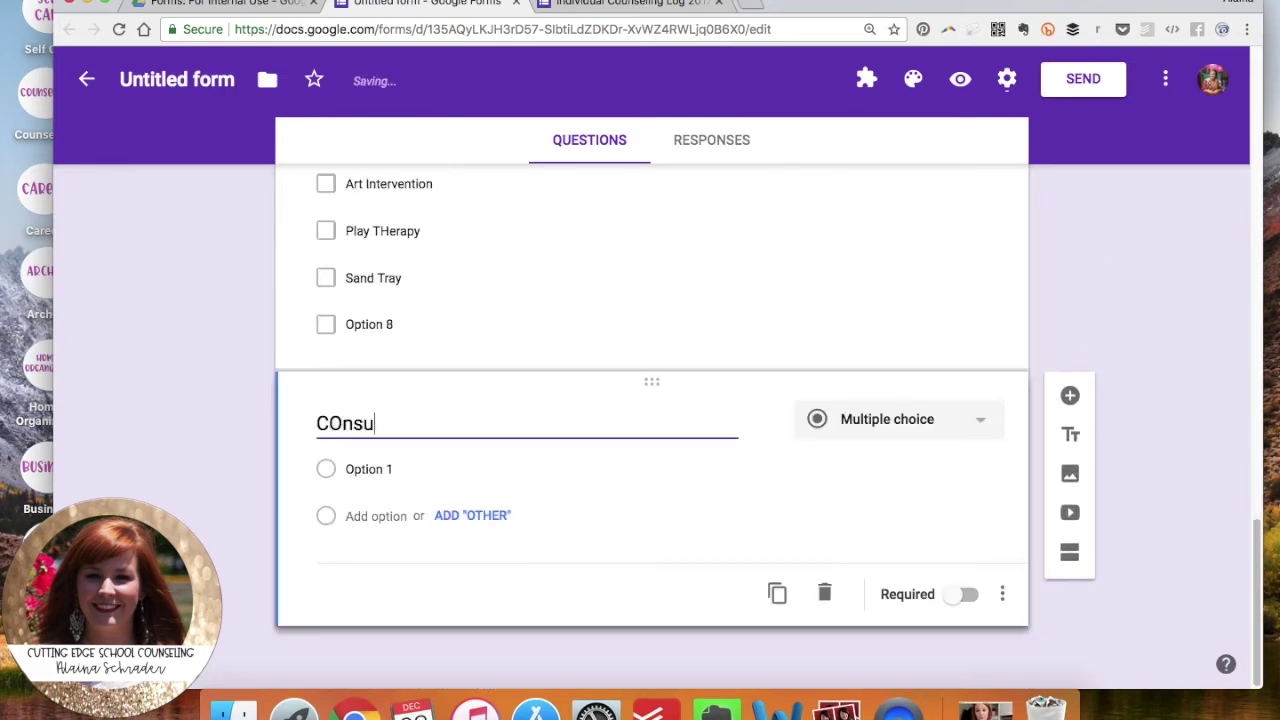
pyautogui.press('BackSpace')
pyautogui.press('BackSpace')
pyautogui.press('BackSpace')
pyautogui.press('BackSpace')
pyautogui.press('BackSpace')
pyautogui.write('onsultation')
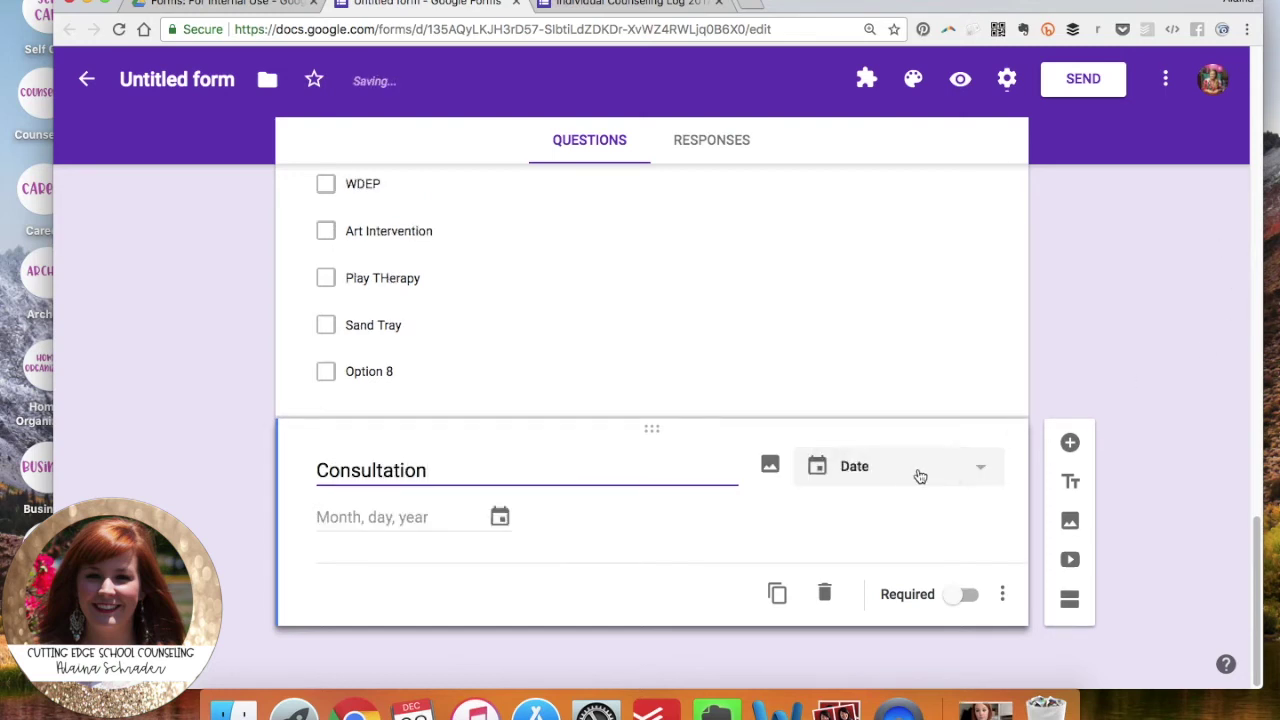
pyautogui.click(916, 472)
pyautogui.click(887, 238)
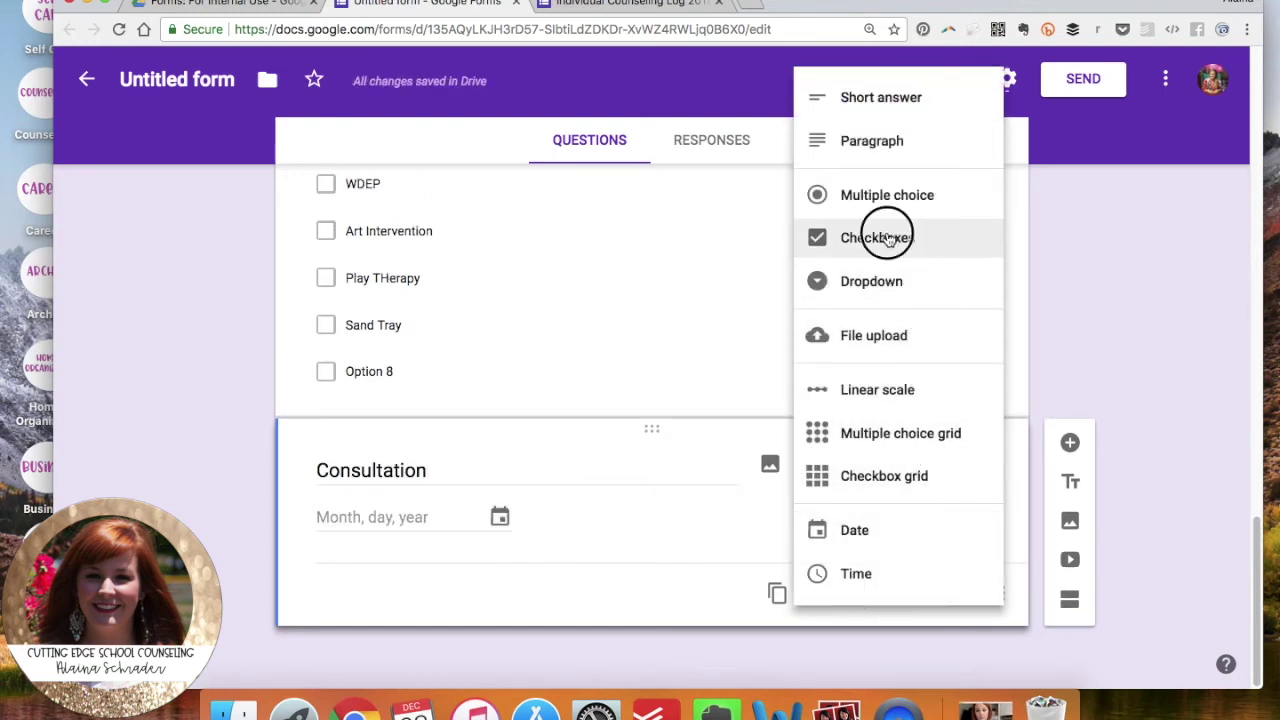
# Enter "Admin", "Counselor" and "Teacher" as the options of the Consultation question.
pyautogui.click(381, 467)
pyautogui.write('Admin')
pyautogui.press('Return')
pyautogui.write('Counsel')
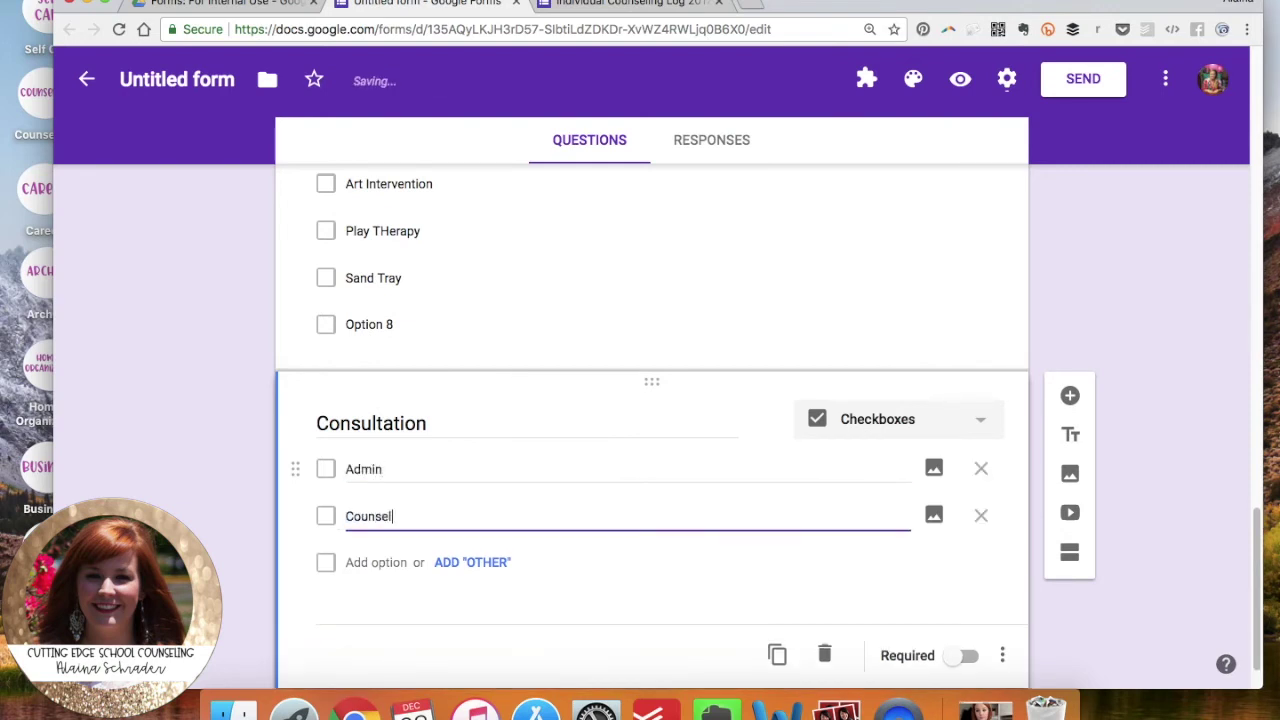
pyautogui.write('or')
pyautogui.press('Return')
pyautogui.write('Teacher')
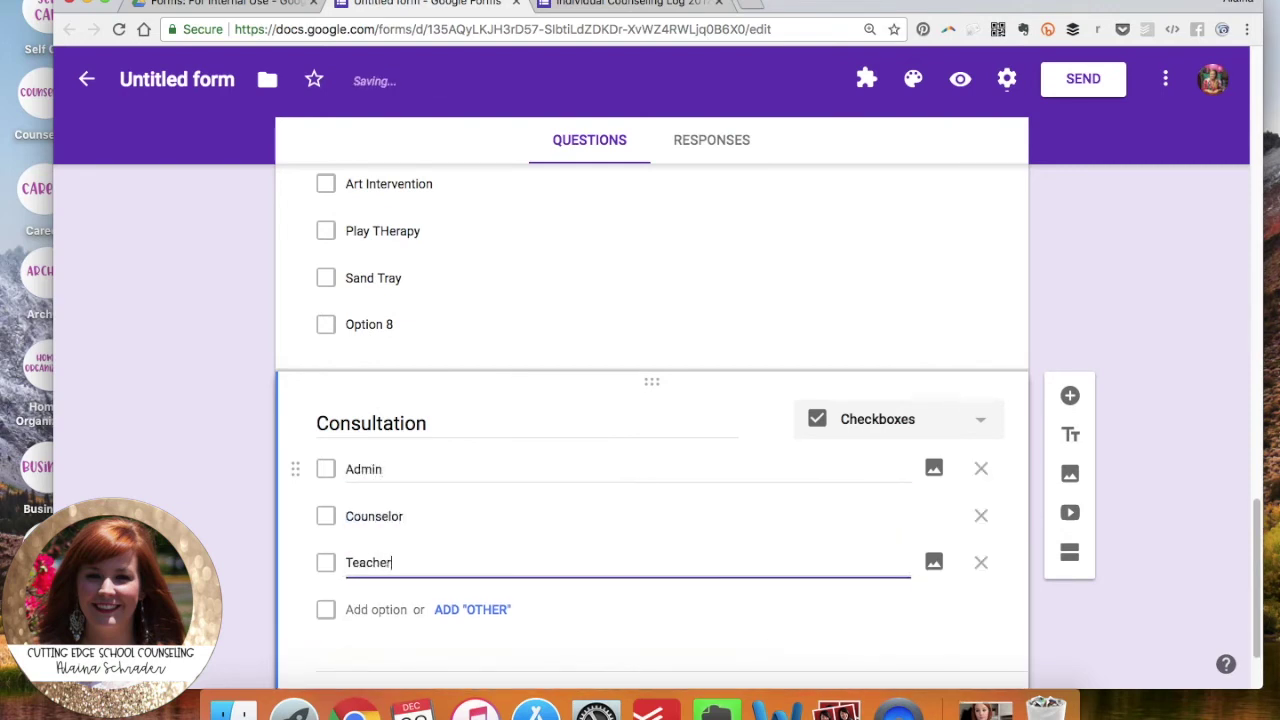
# Add a fill-in "Other" option to the Consultation question, replacing a plain option labelled "Other".
pyautogui.press('Return')
pyautogui.write('Other')
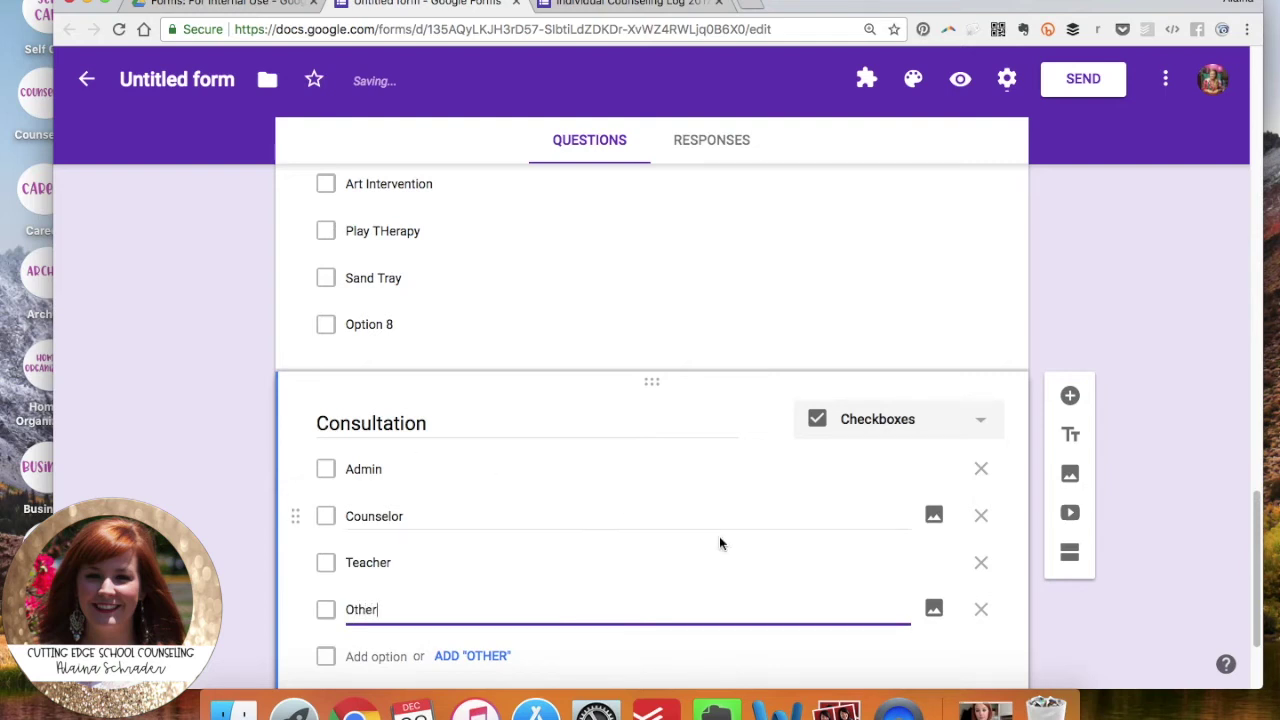
pyautogui.click(981, 609)
pyautogui.click(495, 610)
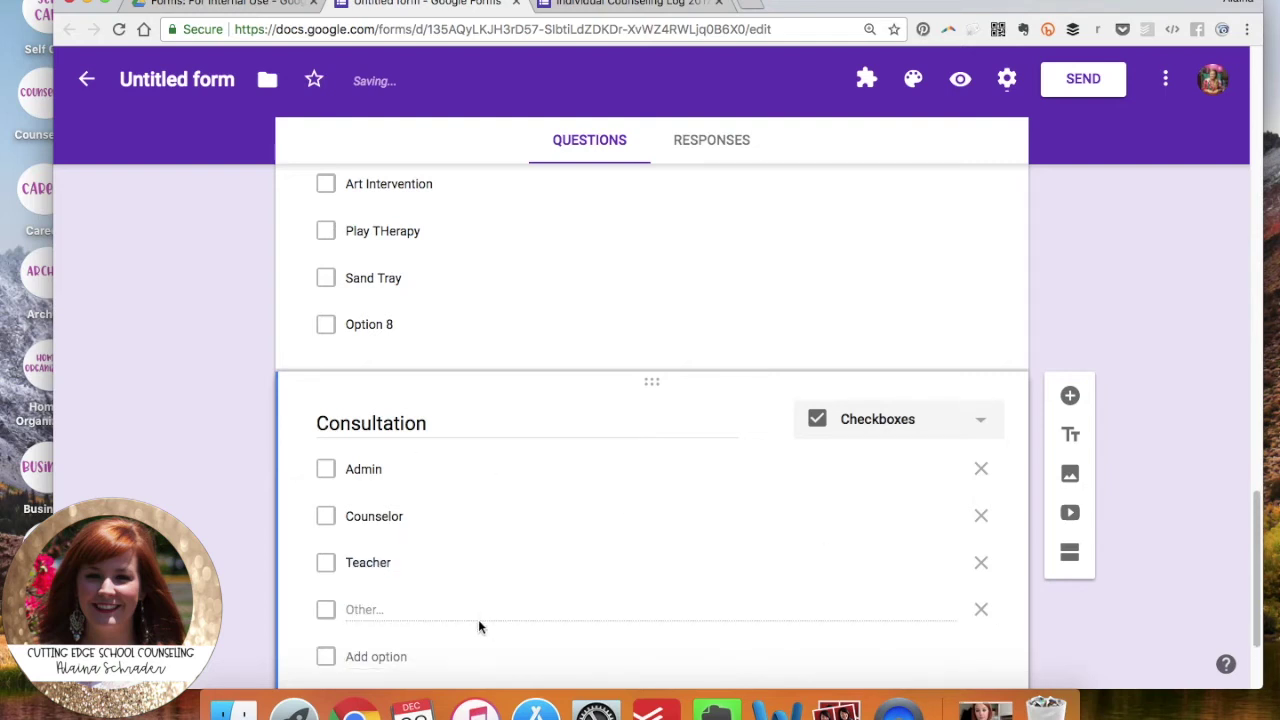
pyautogui.scroll(1, 471, 609)
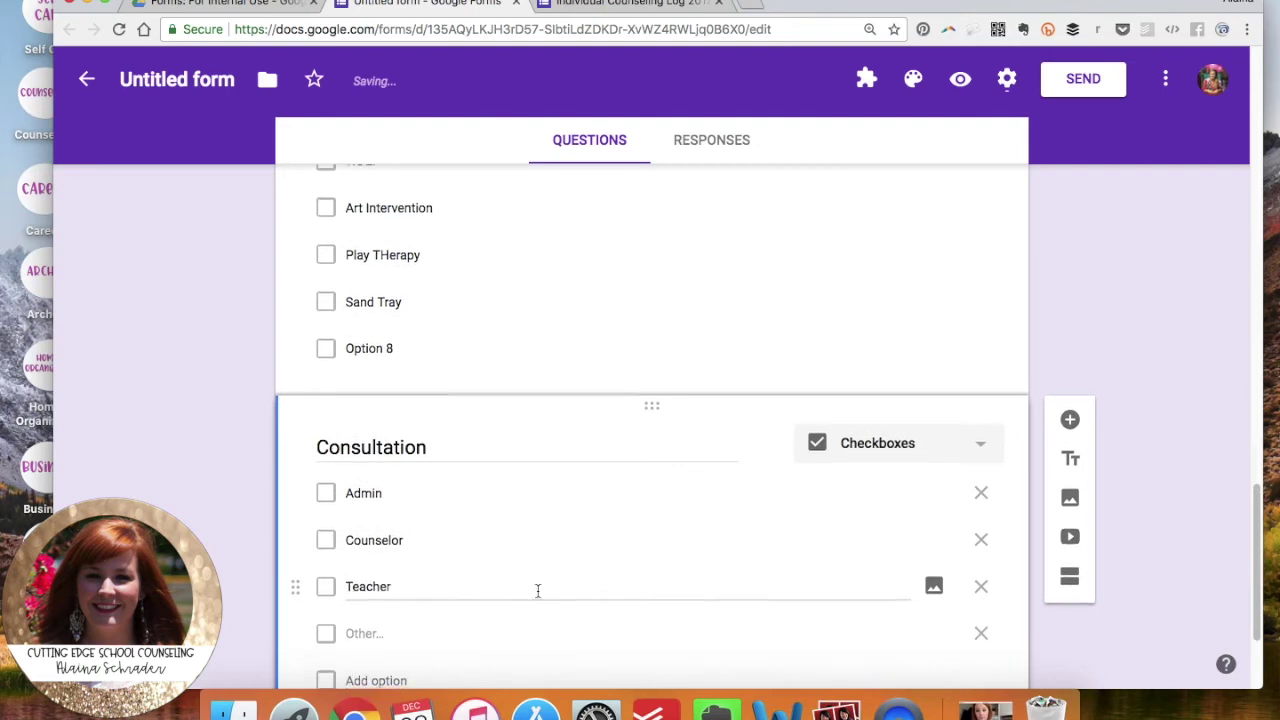
# Add a multiple choice question titled "Parent Contact?" below Consultation.
pyautogui.scroll(-3, 537, 589)
pyautogui.click(1072, 239)
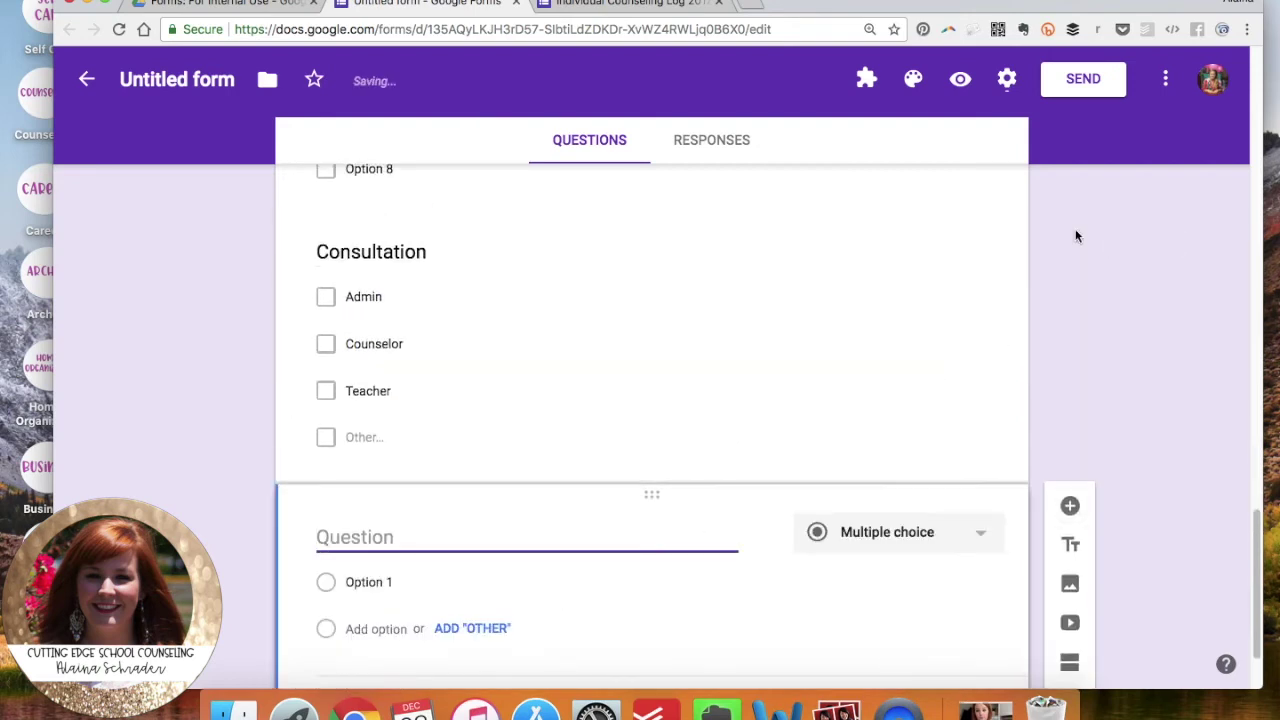
pyautogui.write('Parent Contact?')
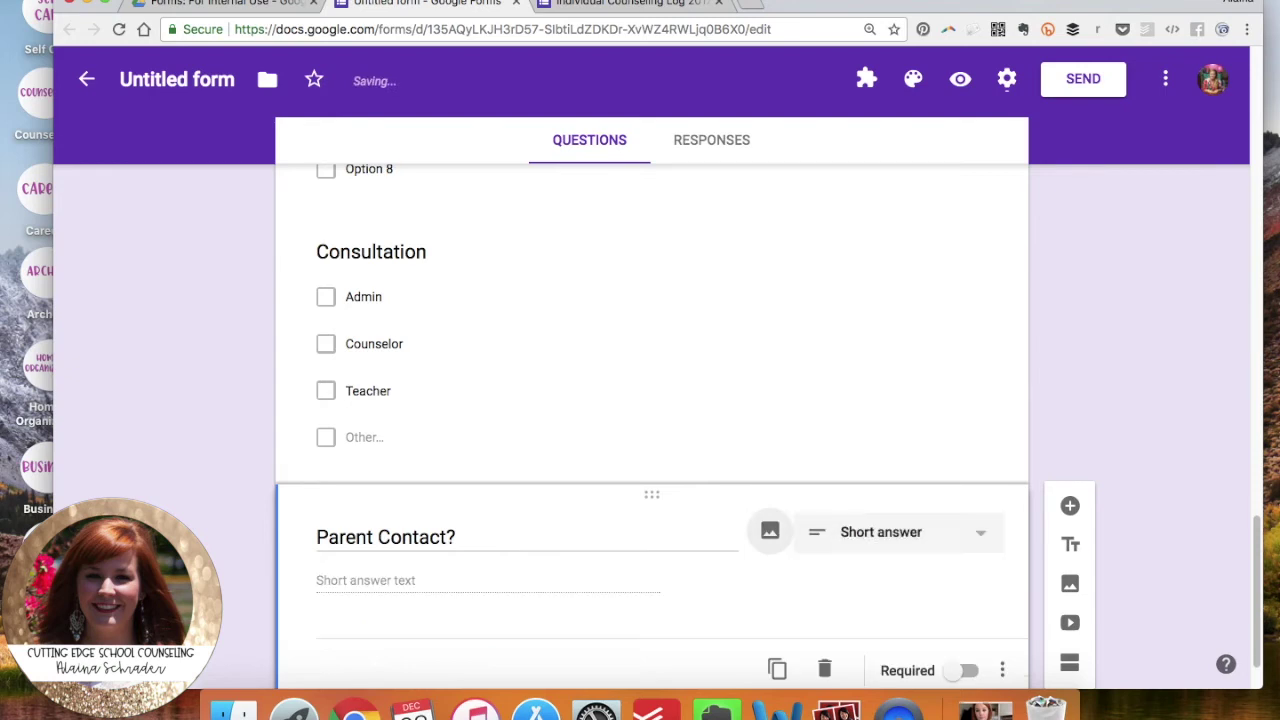
pyautogui.click(899, 540)
pyautogui.click(891, 262)
# Enter "YES" and "NO" as the options of the Parent Contact? question.
pyautogui.write('YES')
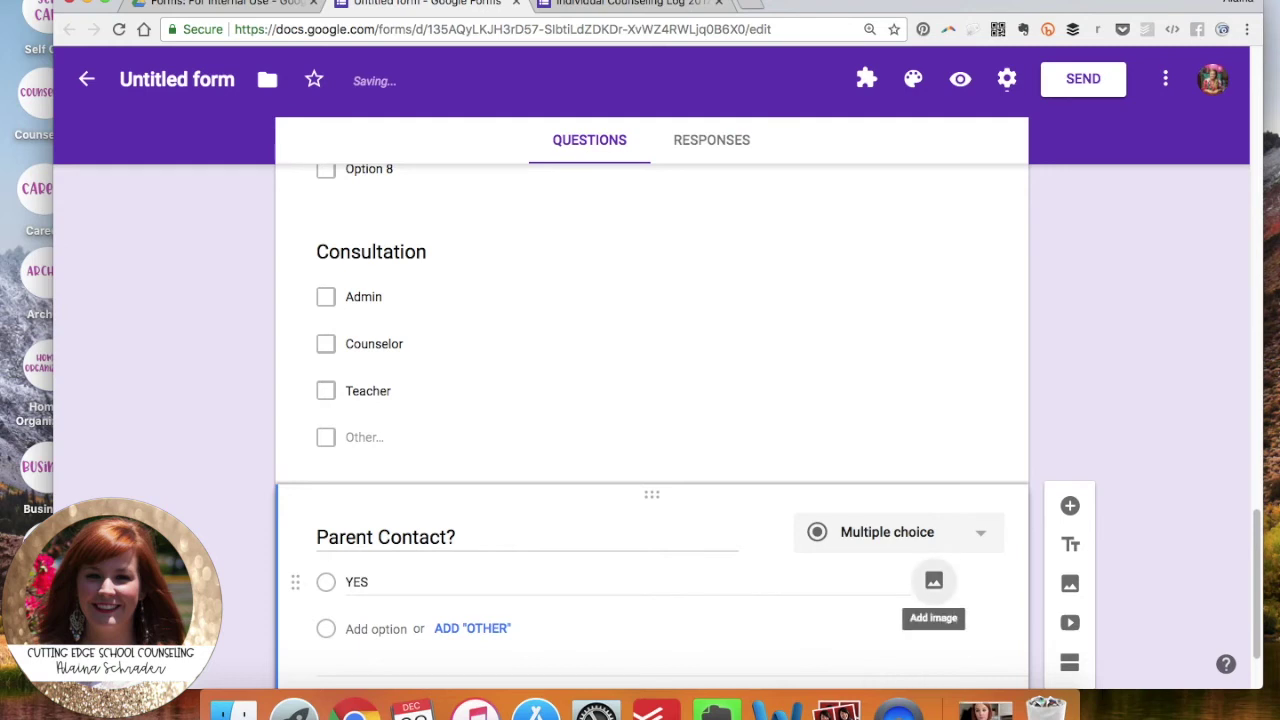
pyautogui.click(389, 583)
pyautogui.press('Return')
pyautogui.write('NO')
# Add a short answer question titled "Baseline #" below Parent Contact?
pyautogui.scroll(-3, 395, 575)
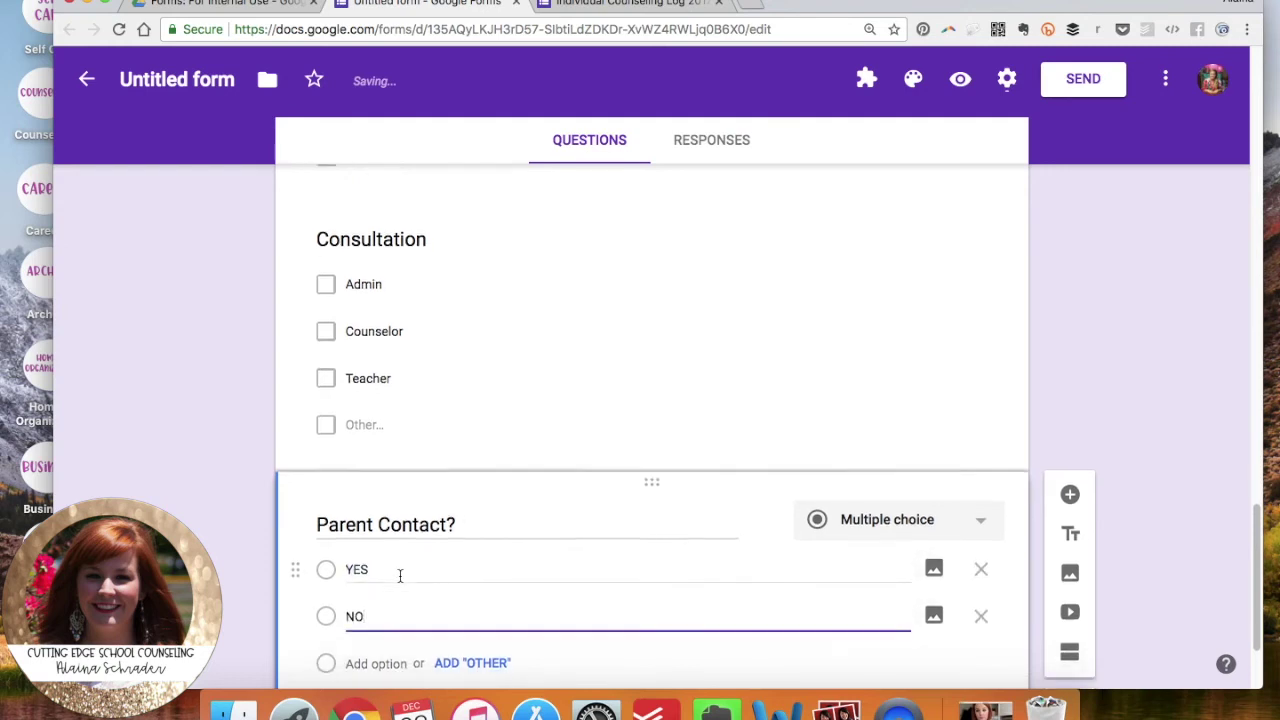
pyautogui.click(1072, 347)
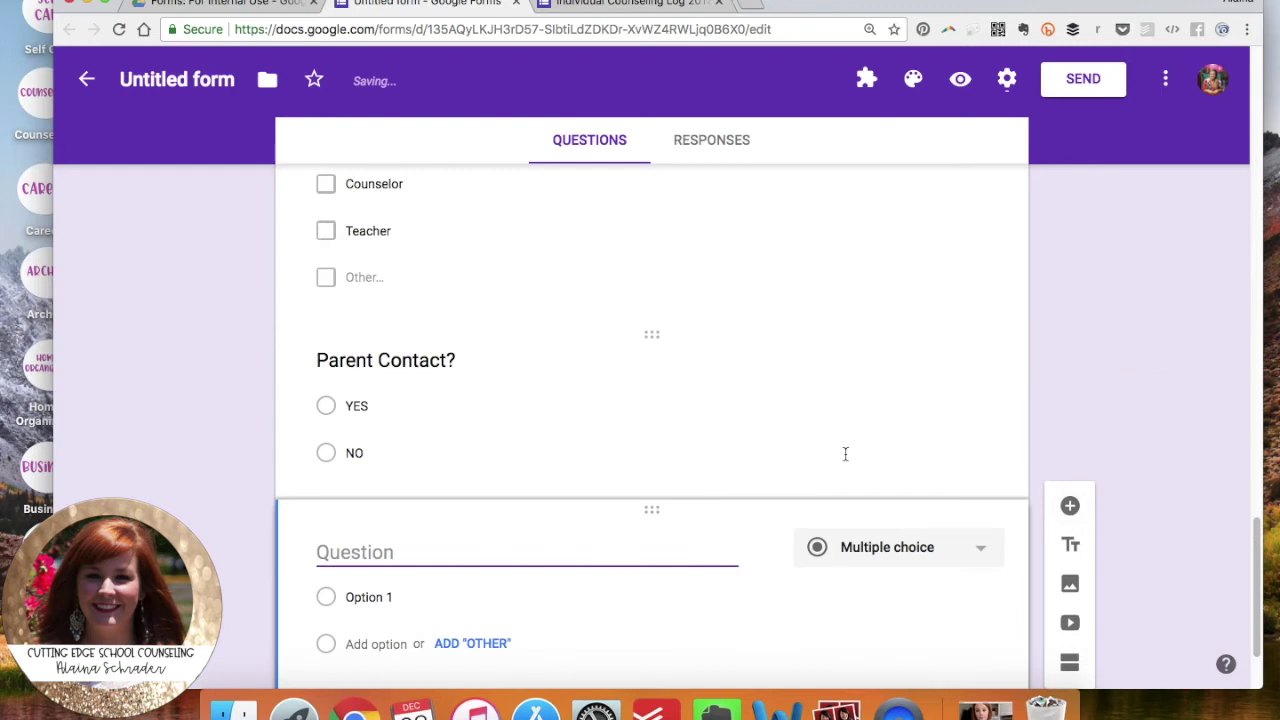
pyautogui.write('Baseline #')
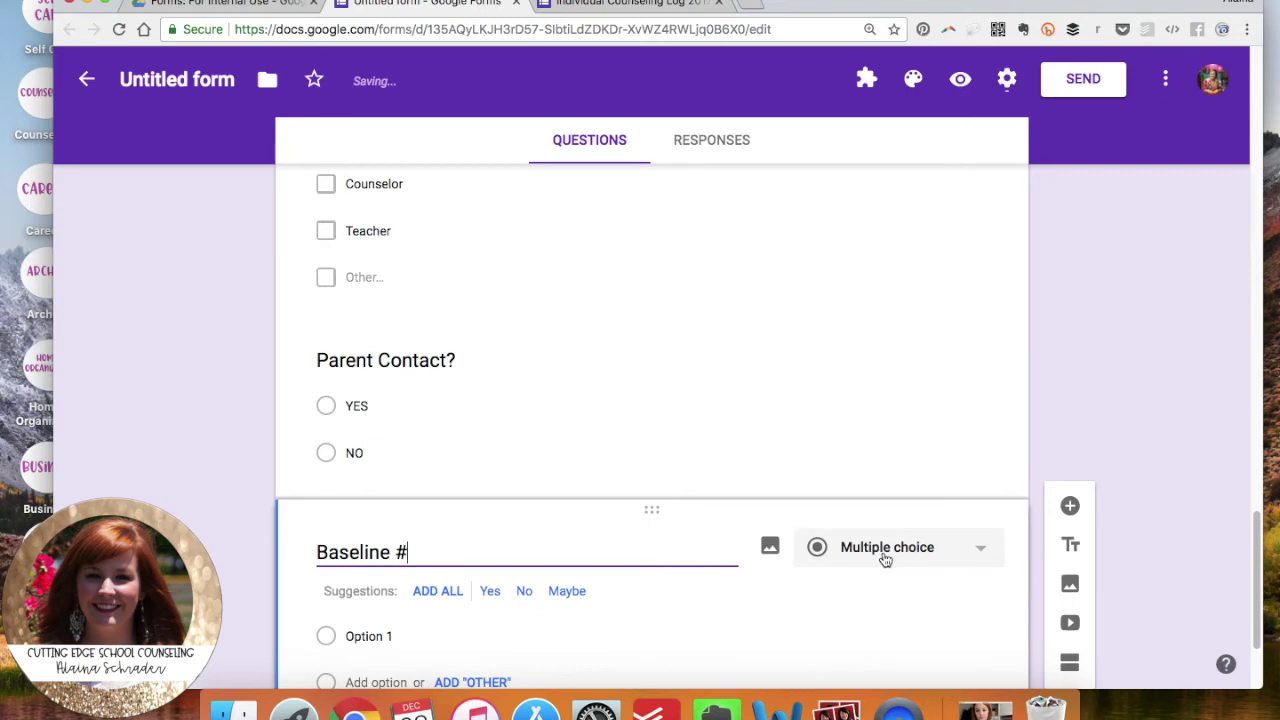
pyautogui.click(846, 551)
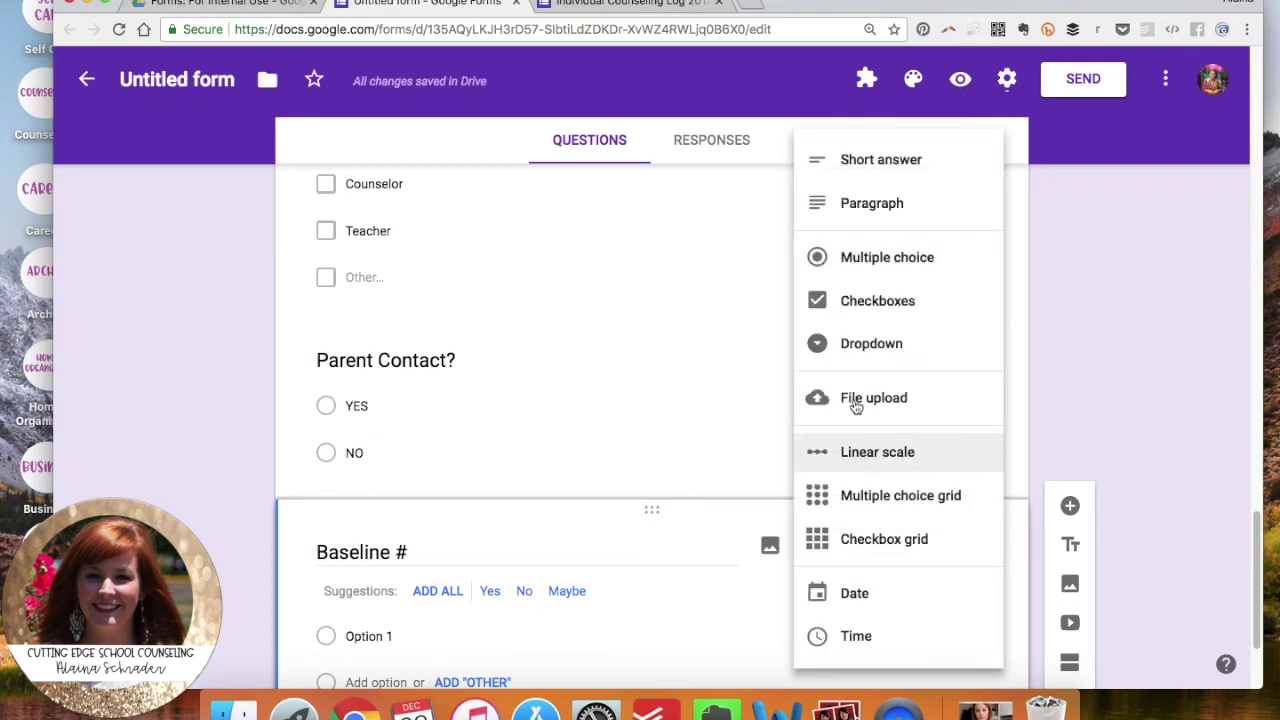
pyautogui.click(872, 168)
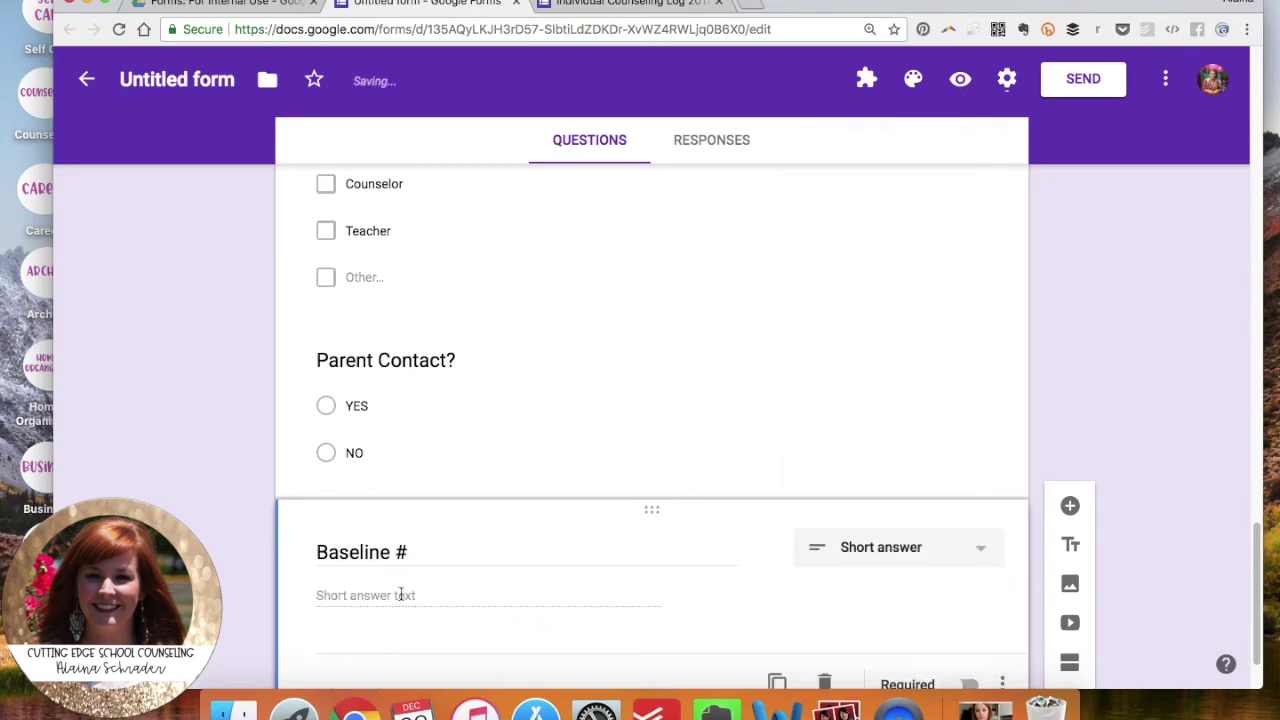
# Add a short answer question titled "Post #" below Baseline #.
pyautogui.click(1070, 507)
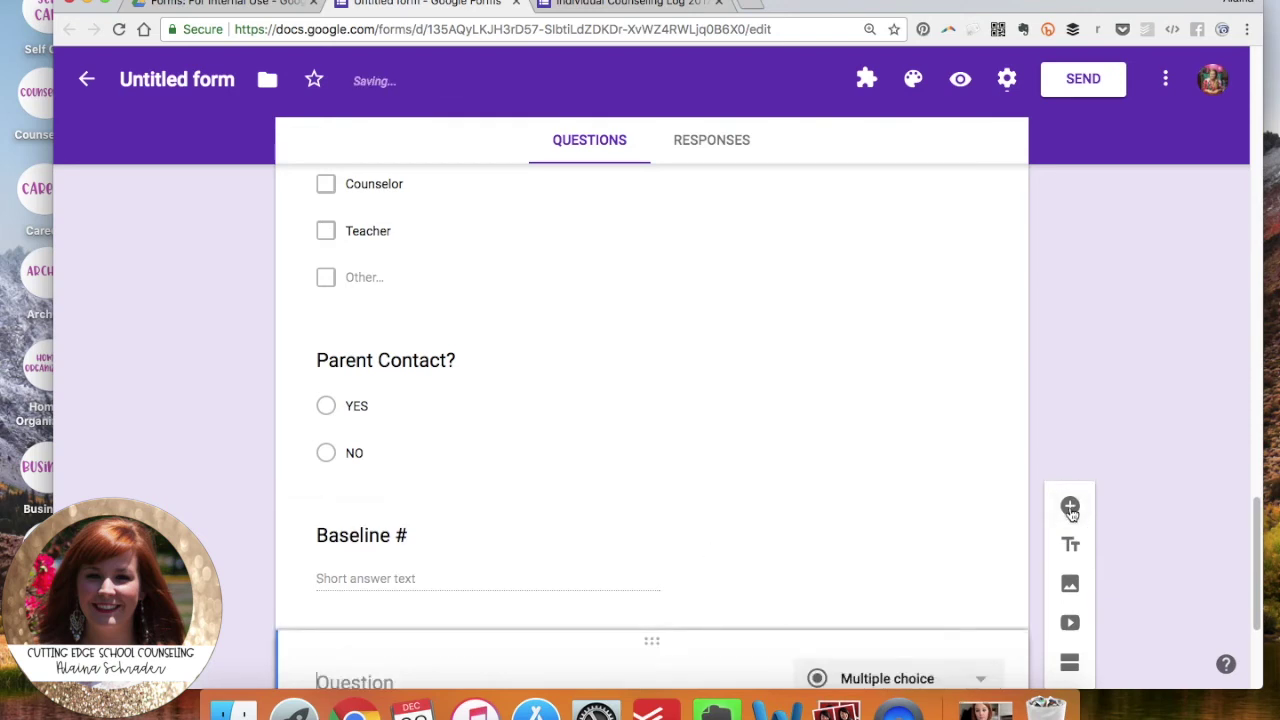
pyautogui.write('Post #')
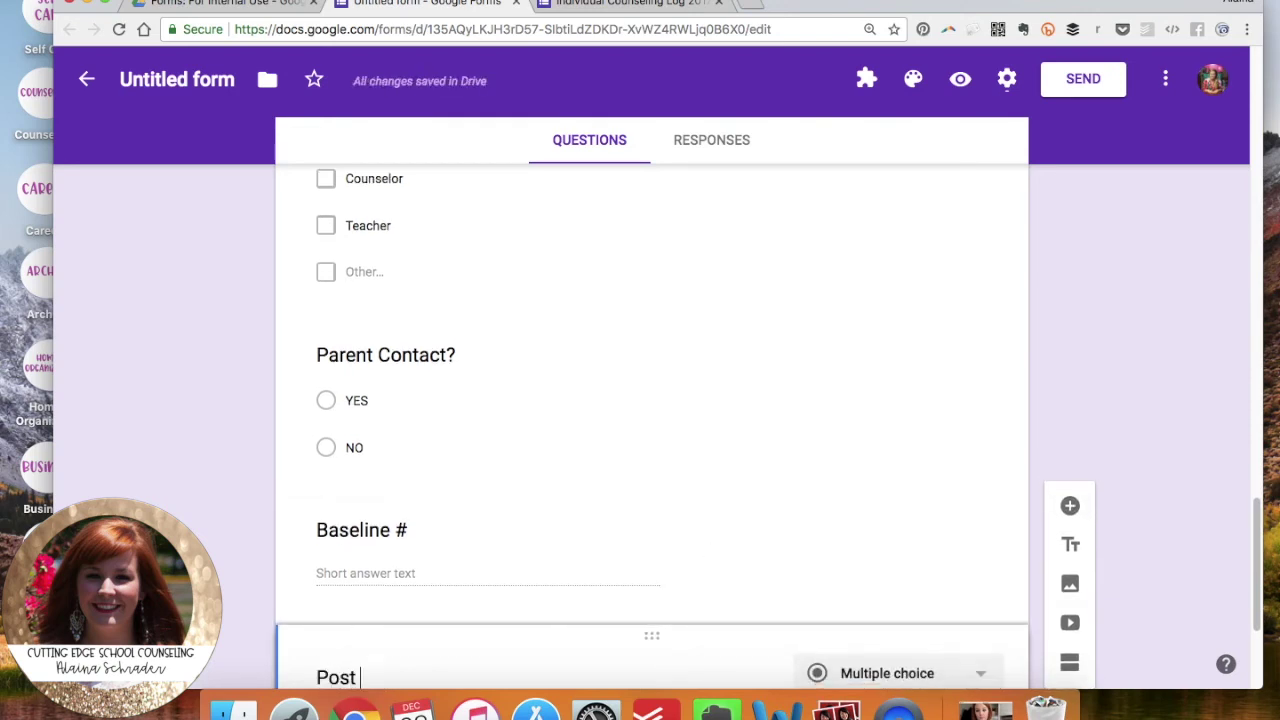
pyautogui.click(819, 626)
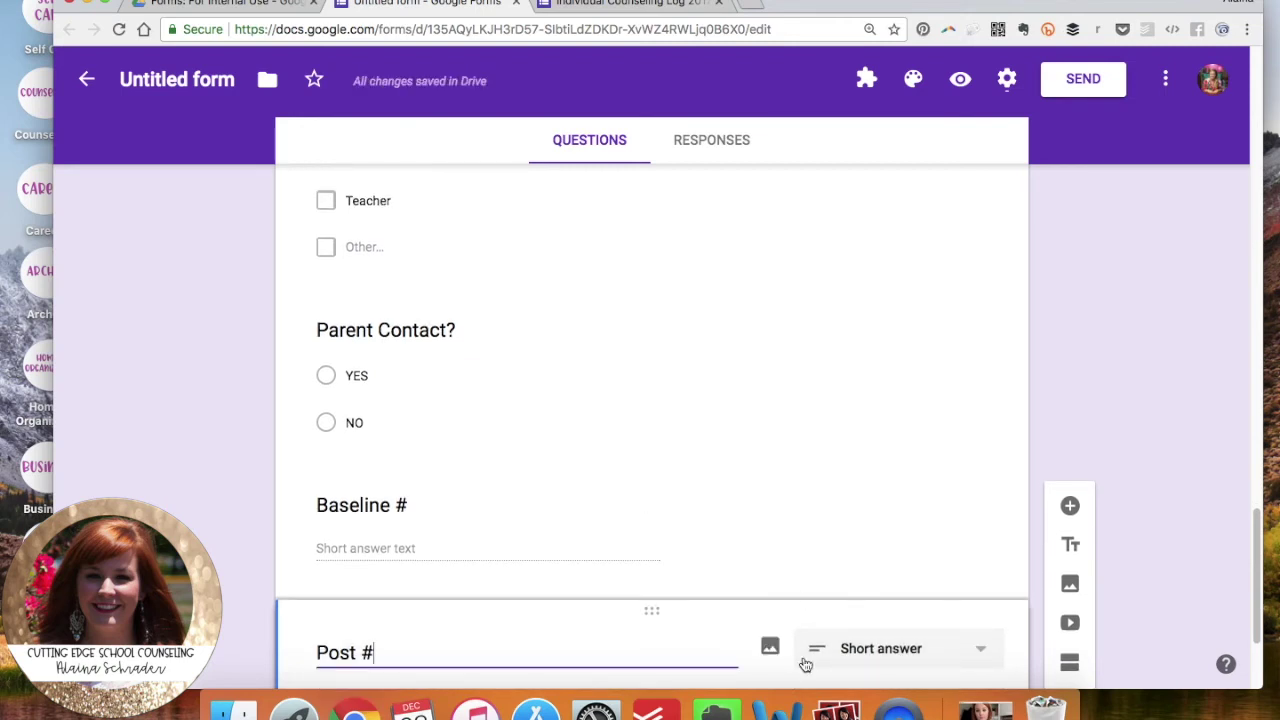
pyautogui.scroll(-2, 822, 623)
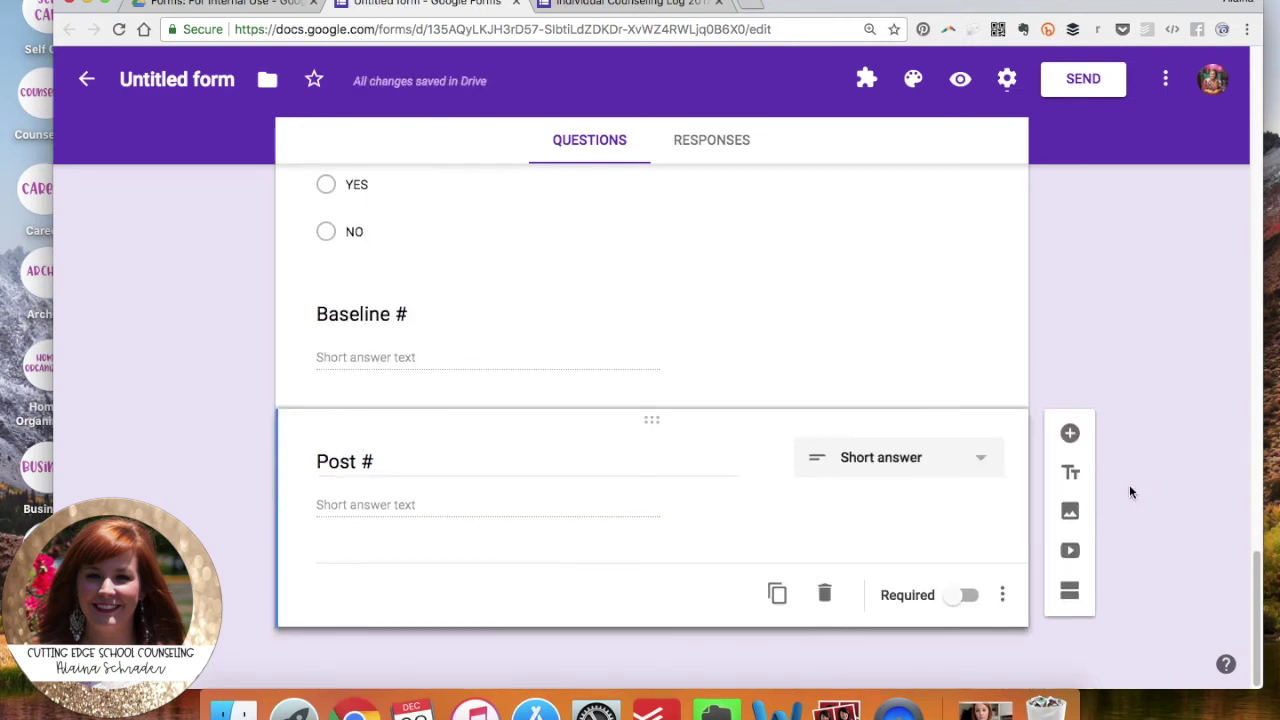
# Copy the shareable link of the untitled form from its send options and close the dialog.
pyautogui.scroll(10, 1131, 491)
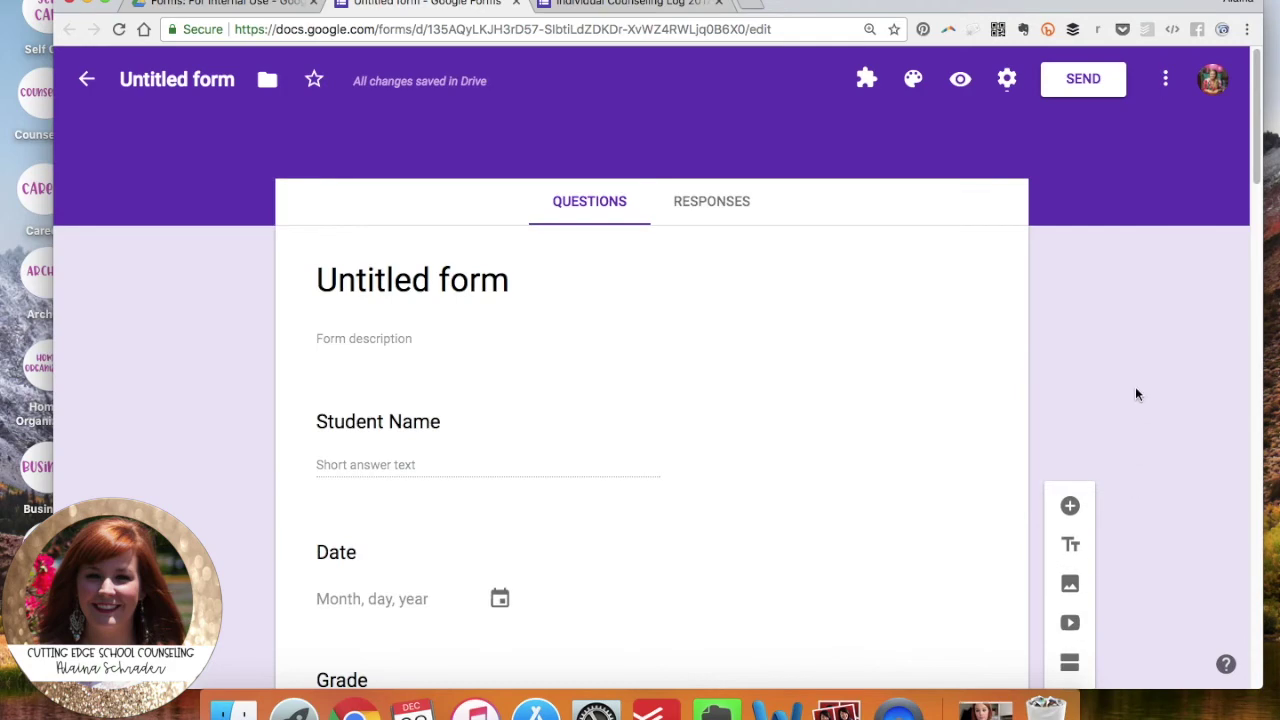
pyautogui.click(1083, 82)
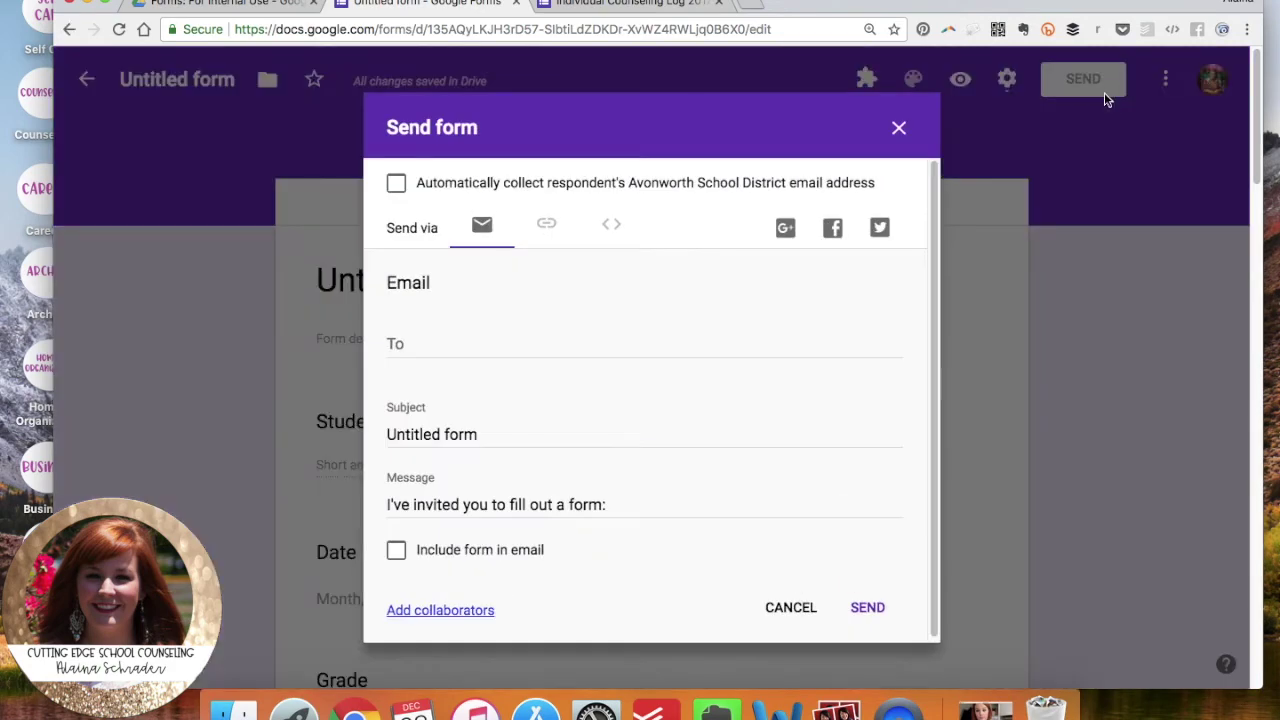
pyautogui.click(552, 228)
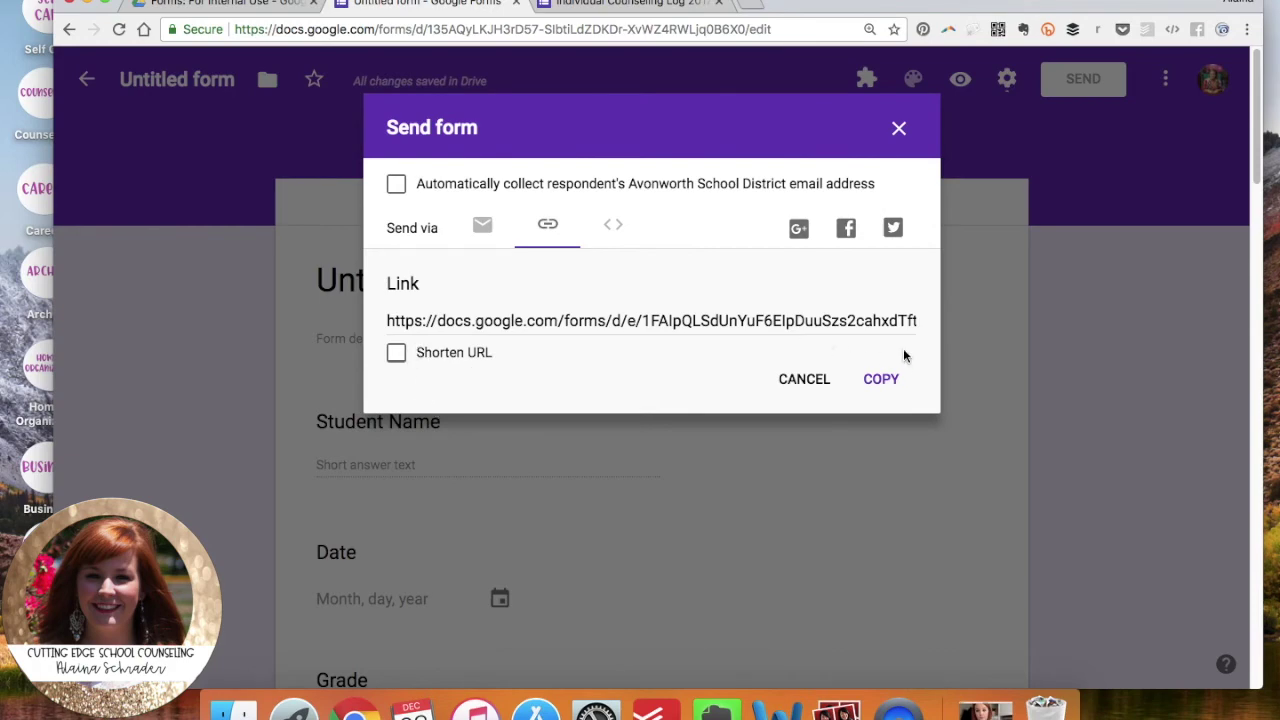
pyautogui.click(881, 379)
pyautogui.click(899, 128)
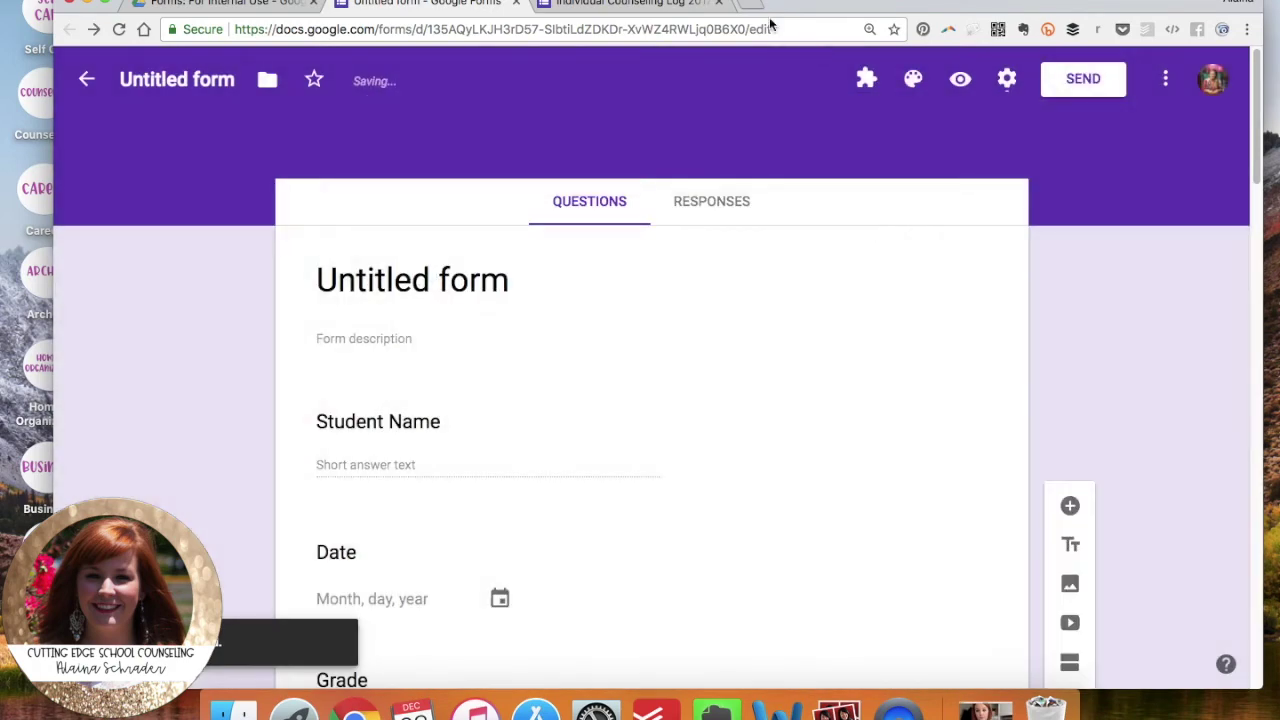
# Open the copied form link in a new browser tab, review the respondent view of the questions, and close that tab.
pyautogui.click(757, 5)
pyautogui.press('super+v')
pyautogui.press('Return')
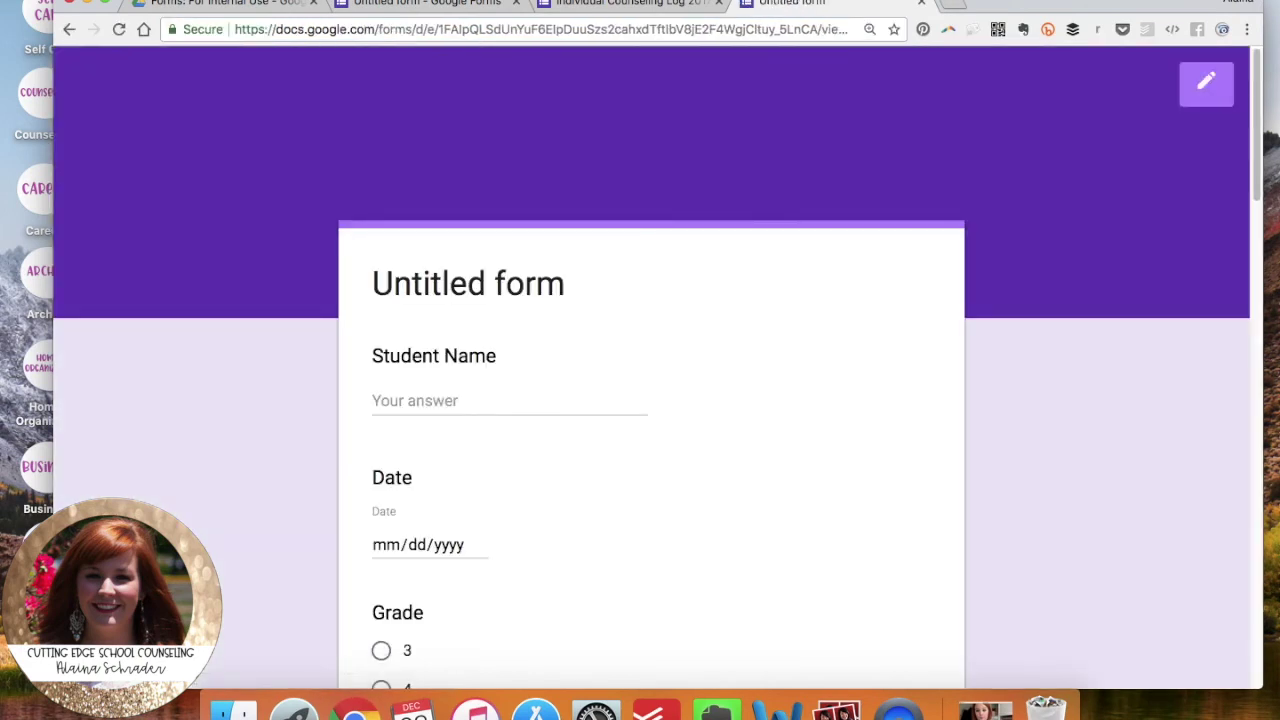
pyautogui.scroll(-5, 848, 345)
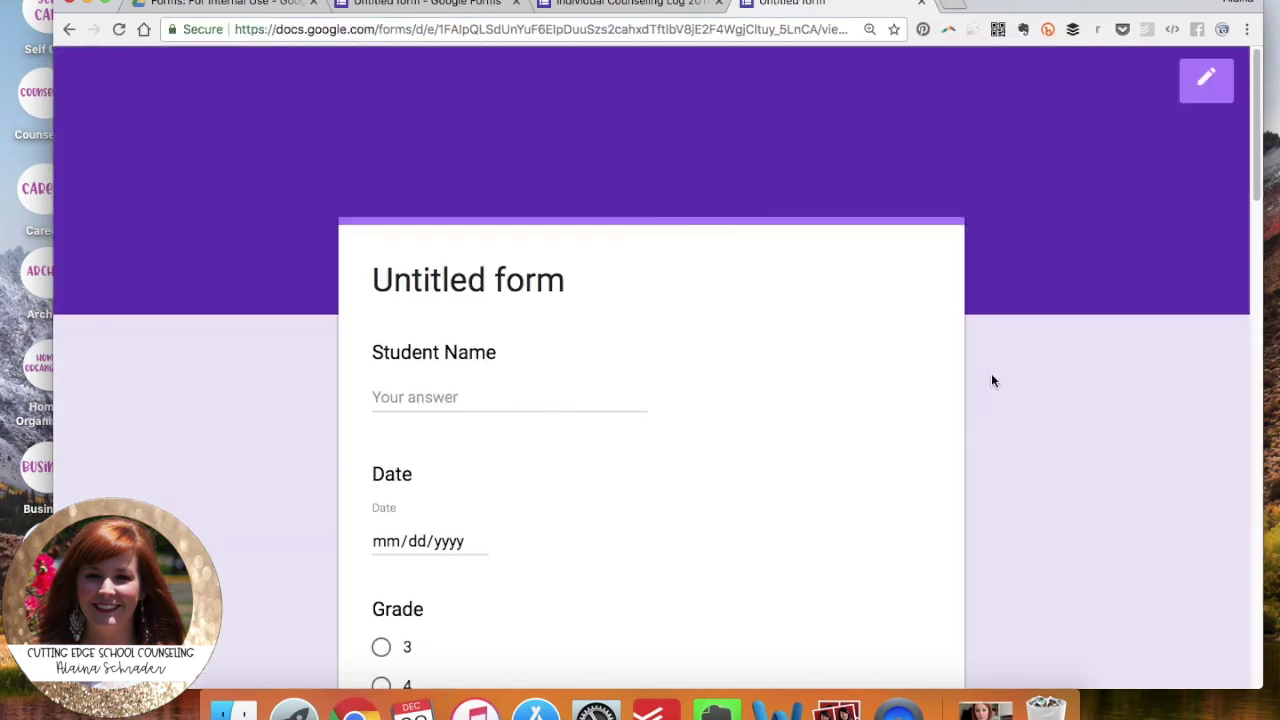
pyautogui.scroll(-10, 1013, 390)
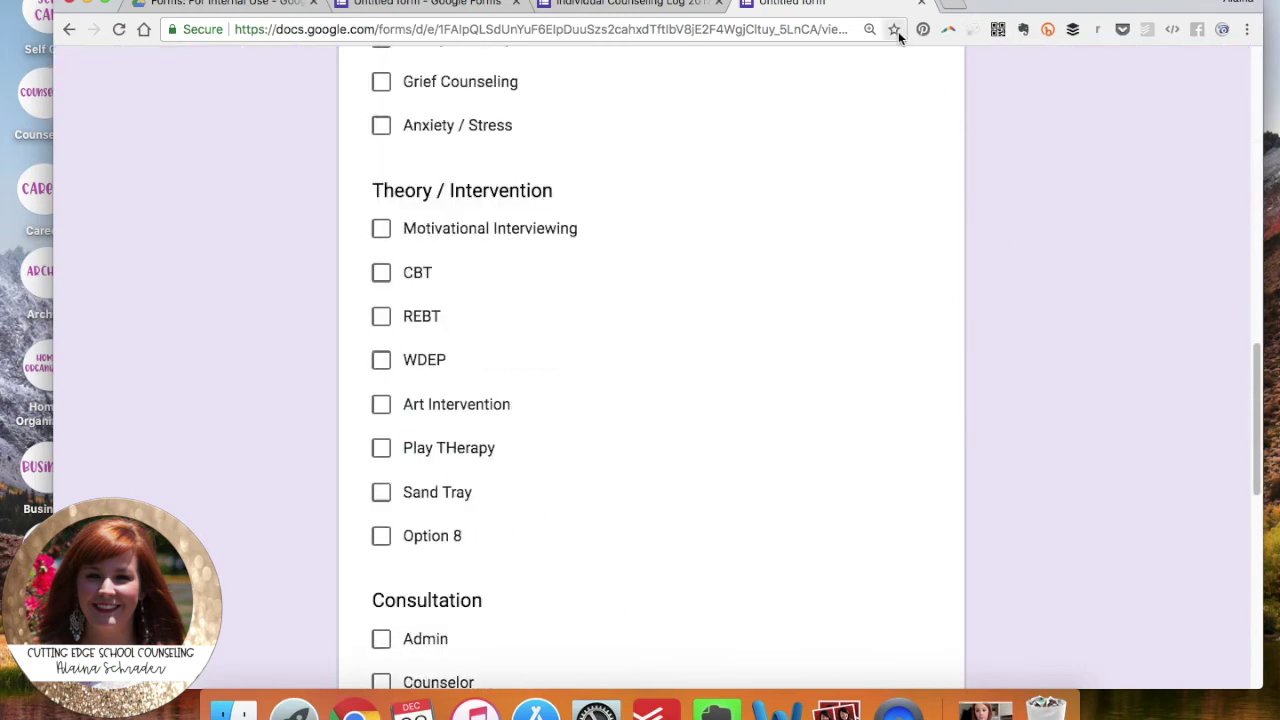
pyautogui.scroll(-10, 937, 285)
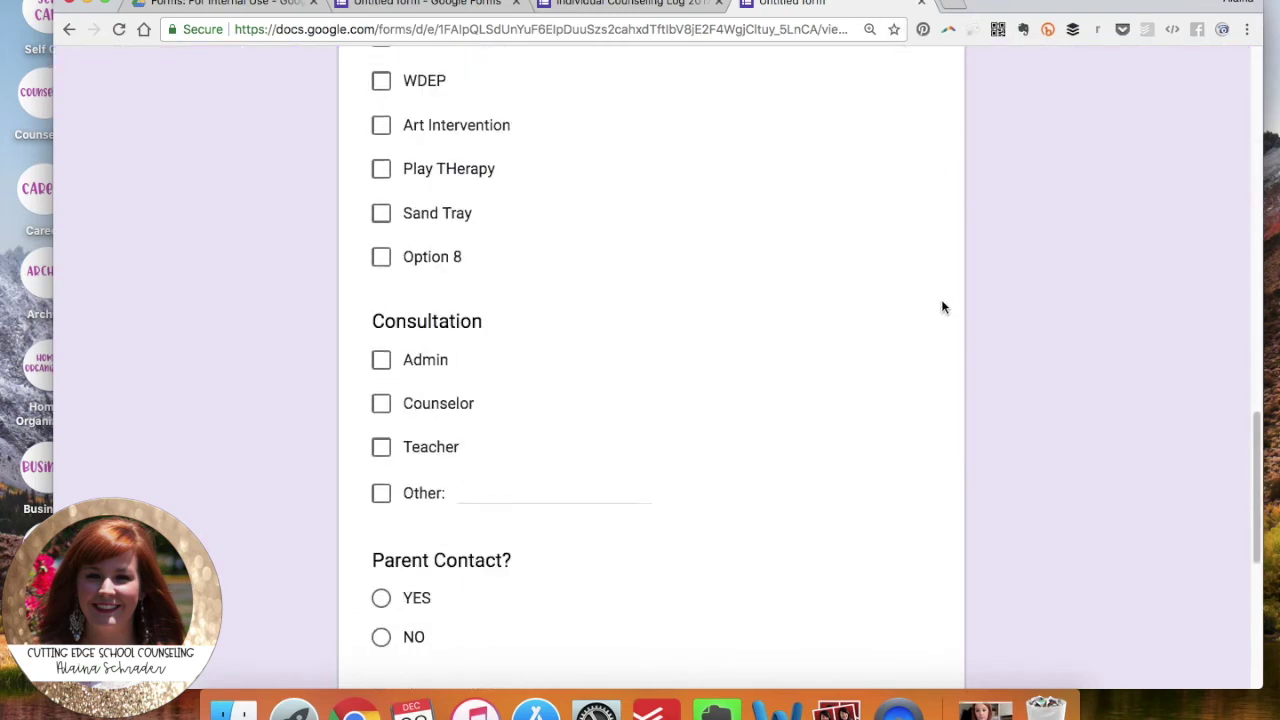
pyautogui.scroll(20, 942, 307)
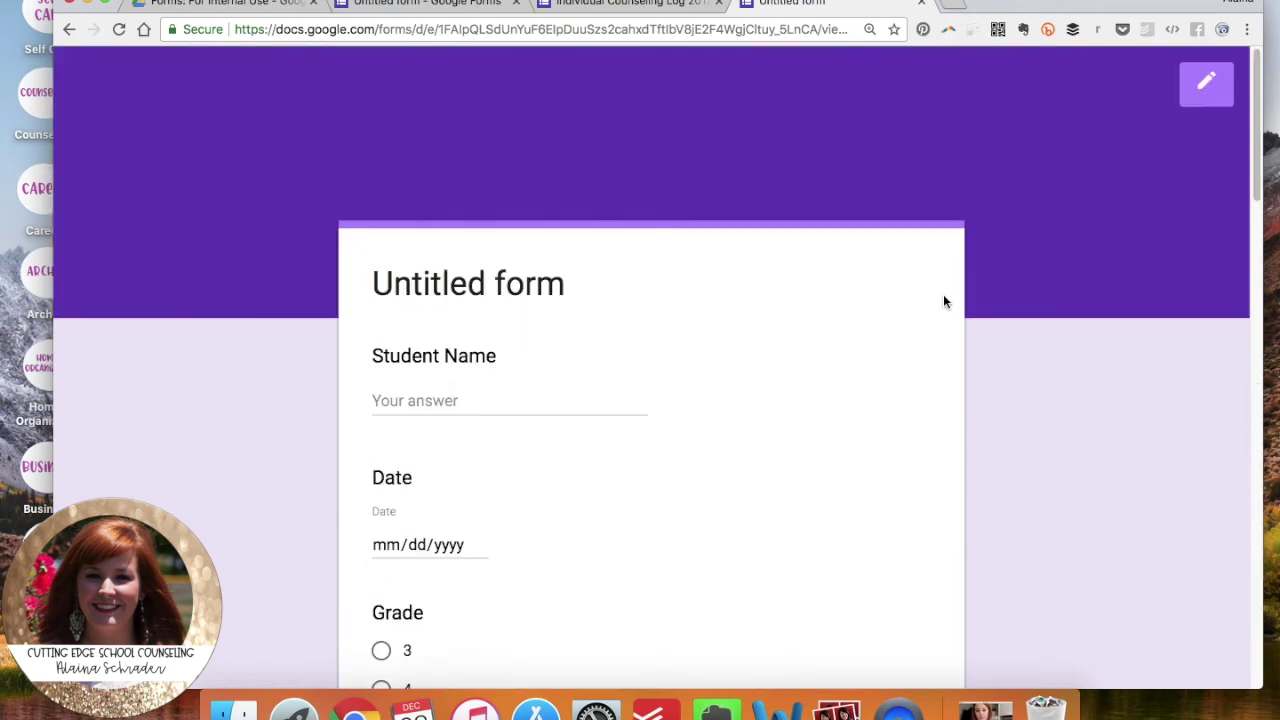
pyautogui.click(921, 6)
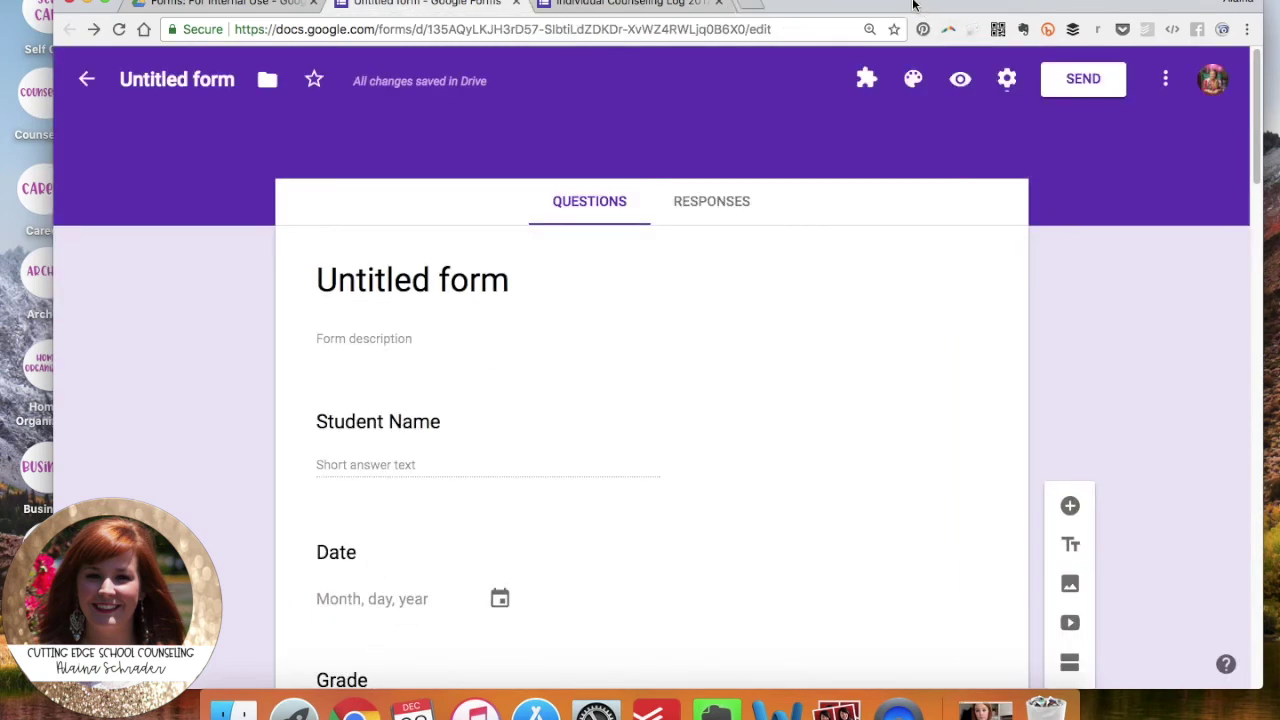
# Close the untitled form's tab and examine the questions and answer options of the Individual Counseling Log 2017-2018 form.
pyautogui.click(516, 4)
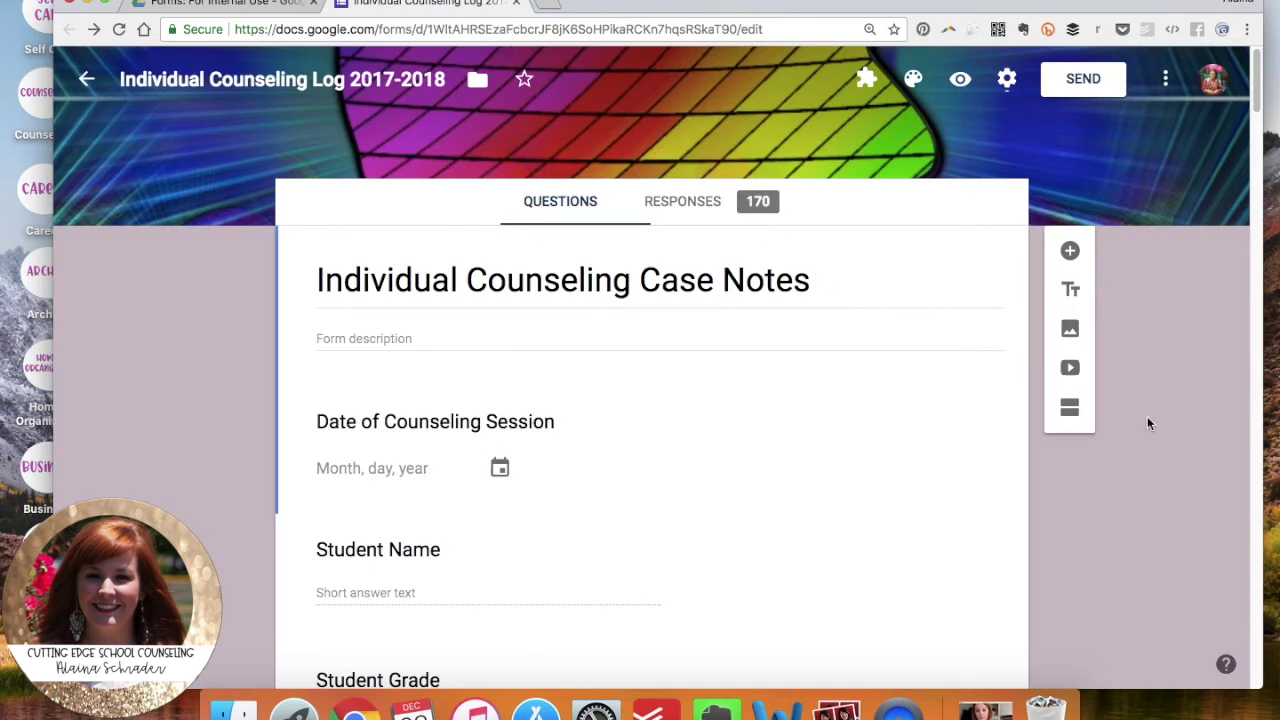
pyautogui.scroll(-1, 1148, 423)
pyautogui.scroll(-1, 1147, 423)
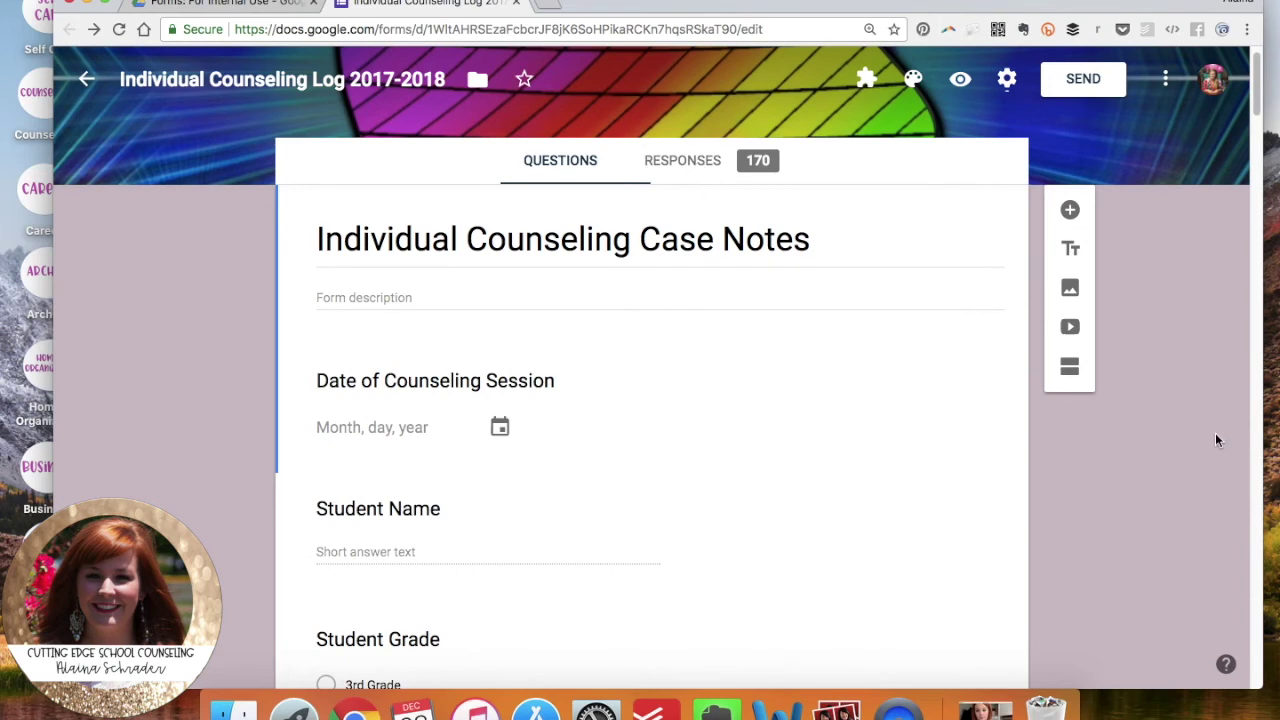
pyautogui.scroll(-5, 1213, 446)
pyautogui.scroll(-5, 1212, 453)
pyautogui.scroll(-15, 1211, 453)
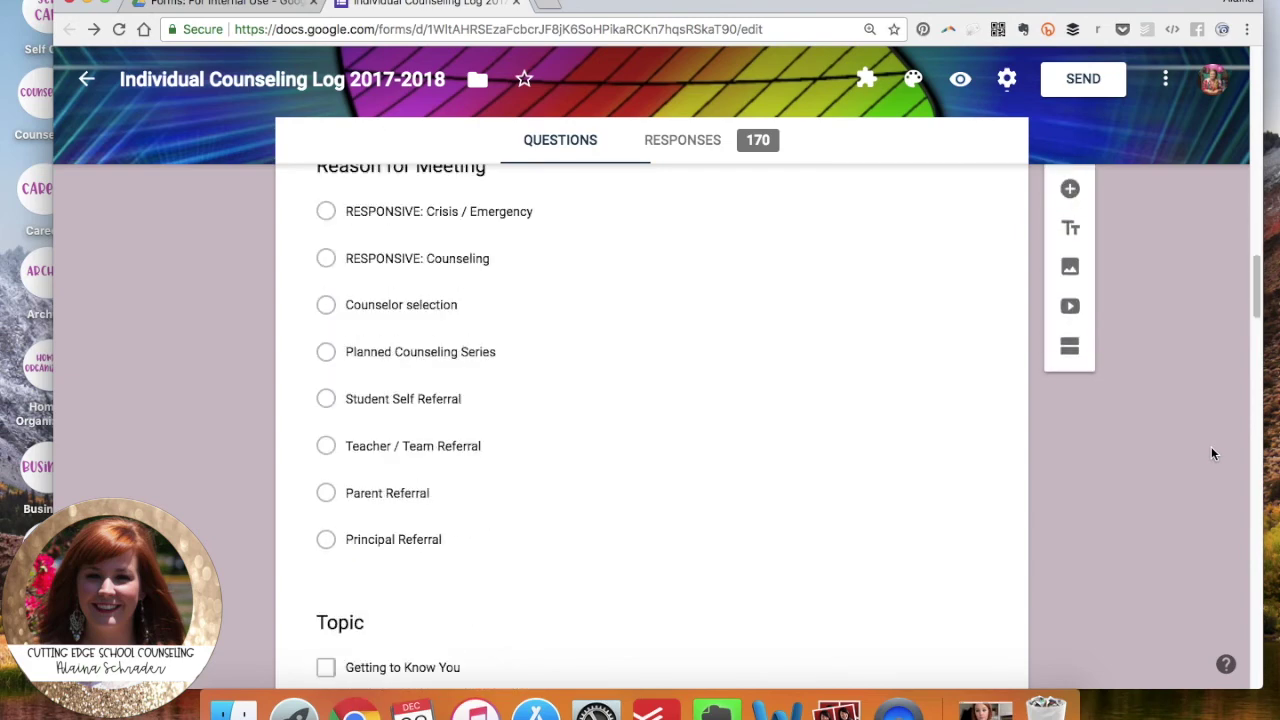
pyautogui.scroll(-3, 1211, 453)
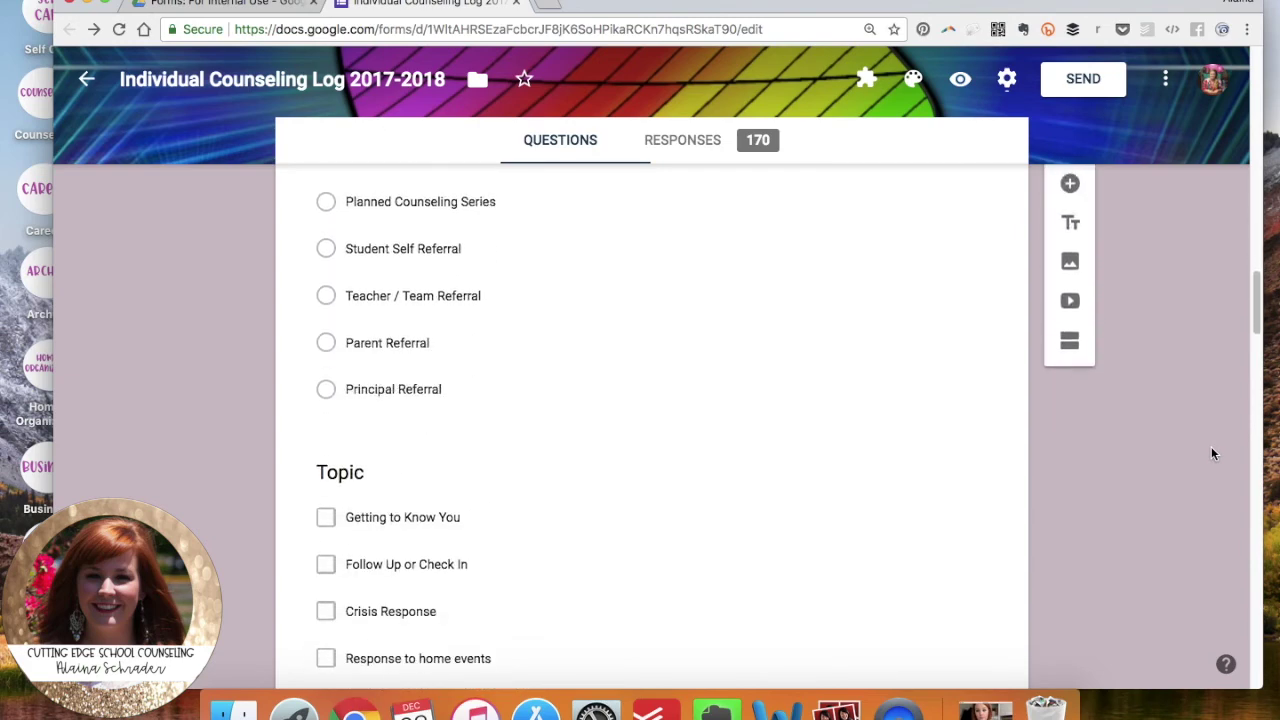
pyautogui.scroll(-10, 1212, 453)
pyautogui.scroll(-1, 1211, 454)
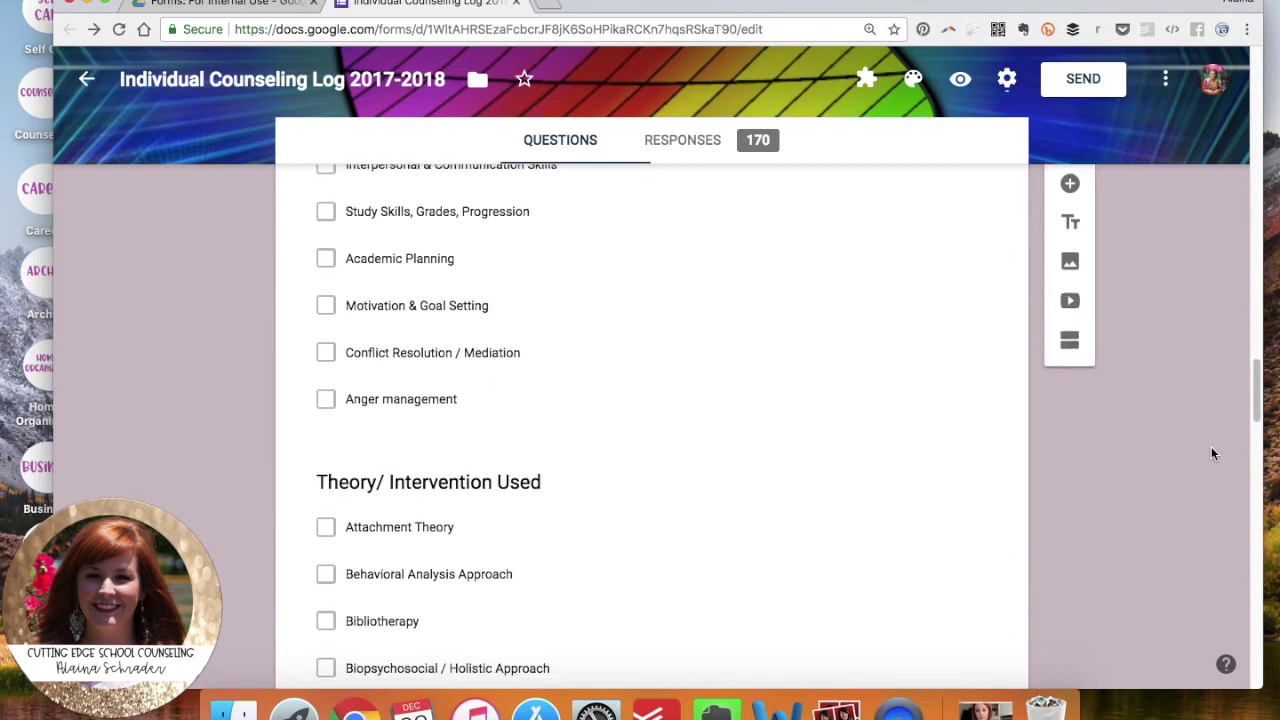
pyautogui.scroll(-1, 1211, 454)
pyautogui.scroll(-1, 1211, 454)
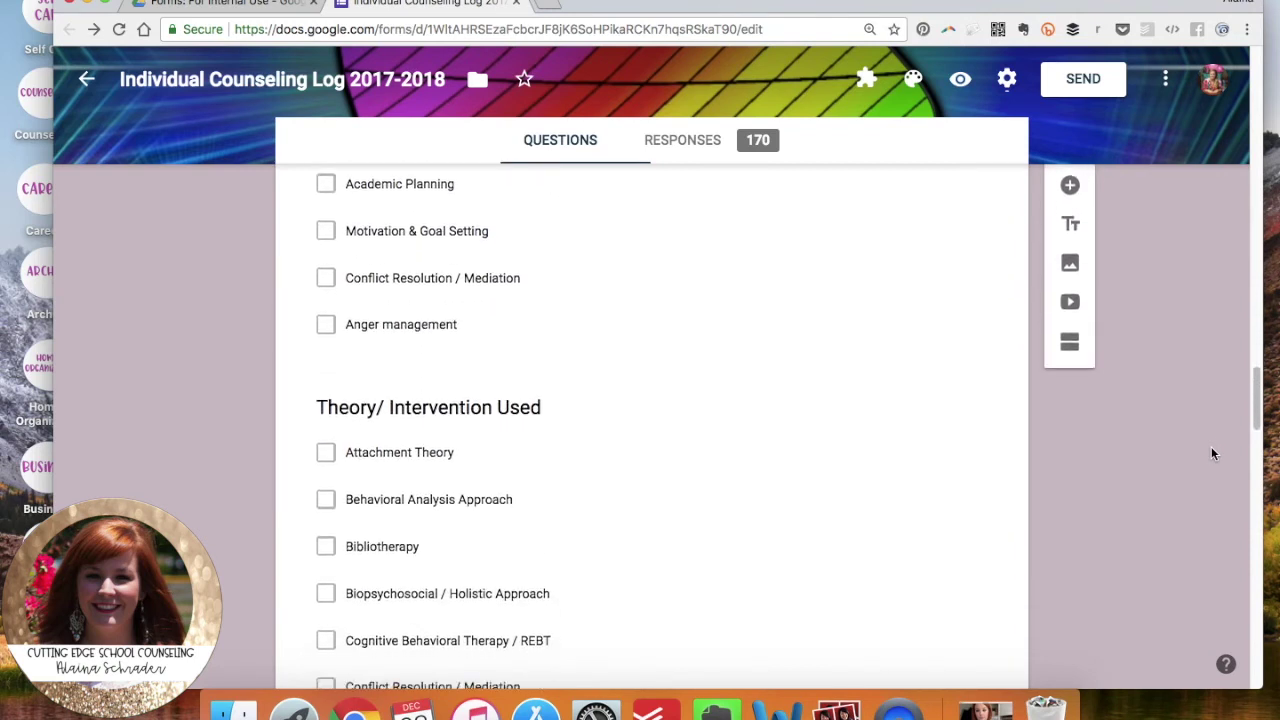
pyautogui.scroll(-2, 1211, 454)
pyautogui.scroll(-7, 1211, 454)
pyautogui.scroll(-15, 1211, 454)
pyautogui.scroll(4, 1211, 454)
pyautogui.scroll(3, 1211, 451)
pyautogui.scroll(-5, 1211, 451)
pyautogui.scroll(15, 1211, 451)
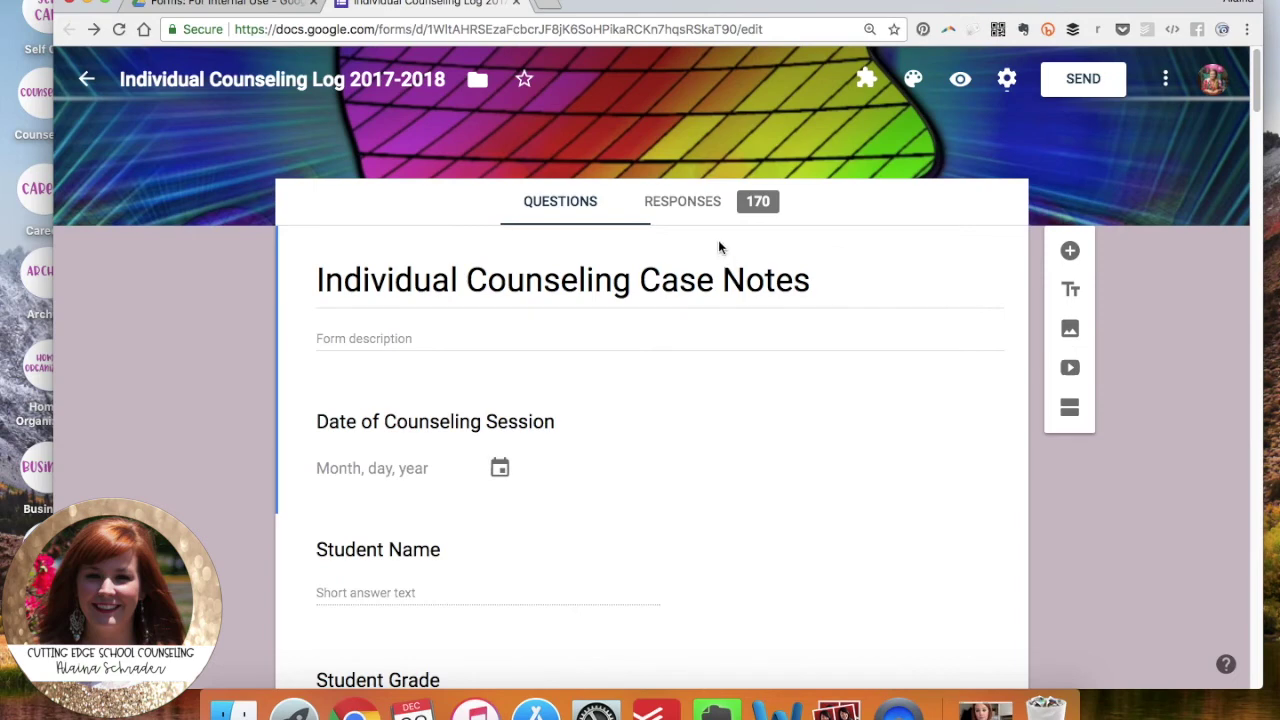
# Open the collected responses of the counseling log and examine the summaries for session date, student grade and homeroom teacher.
pyautogui.click(706, 214)
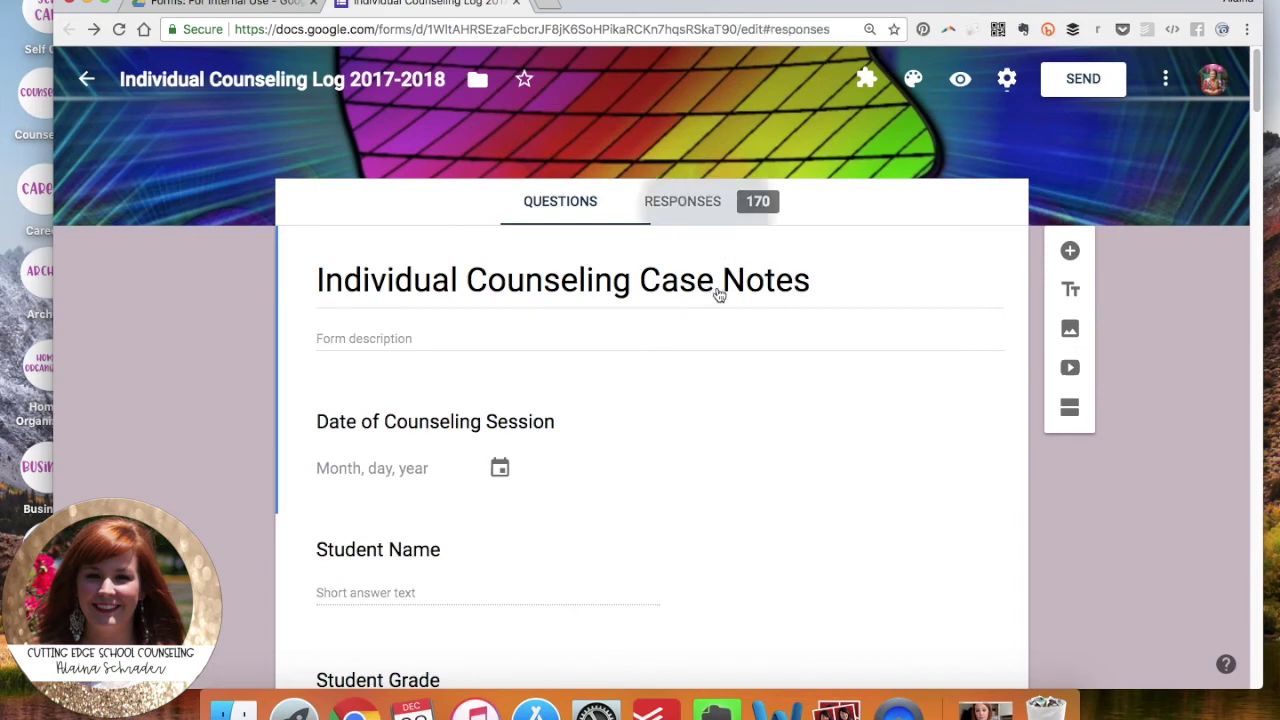
pyautogui.scroll(-5, 905, 384)
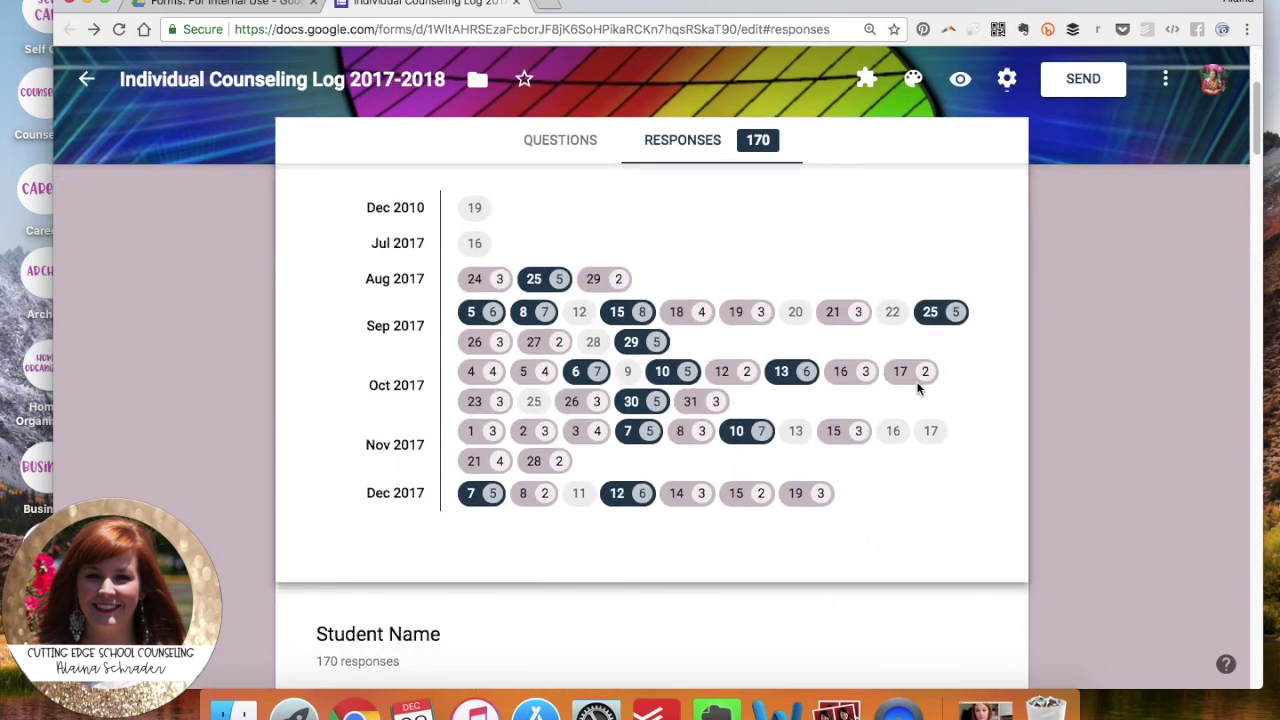
pyautogui.scroll(3, 919, 373)
pyautogui.scroll(-10, 919, 373)
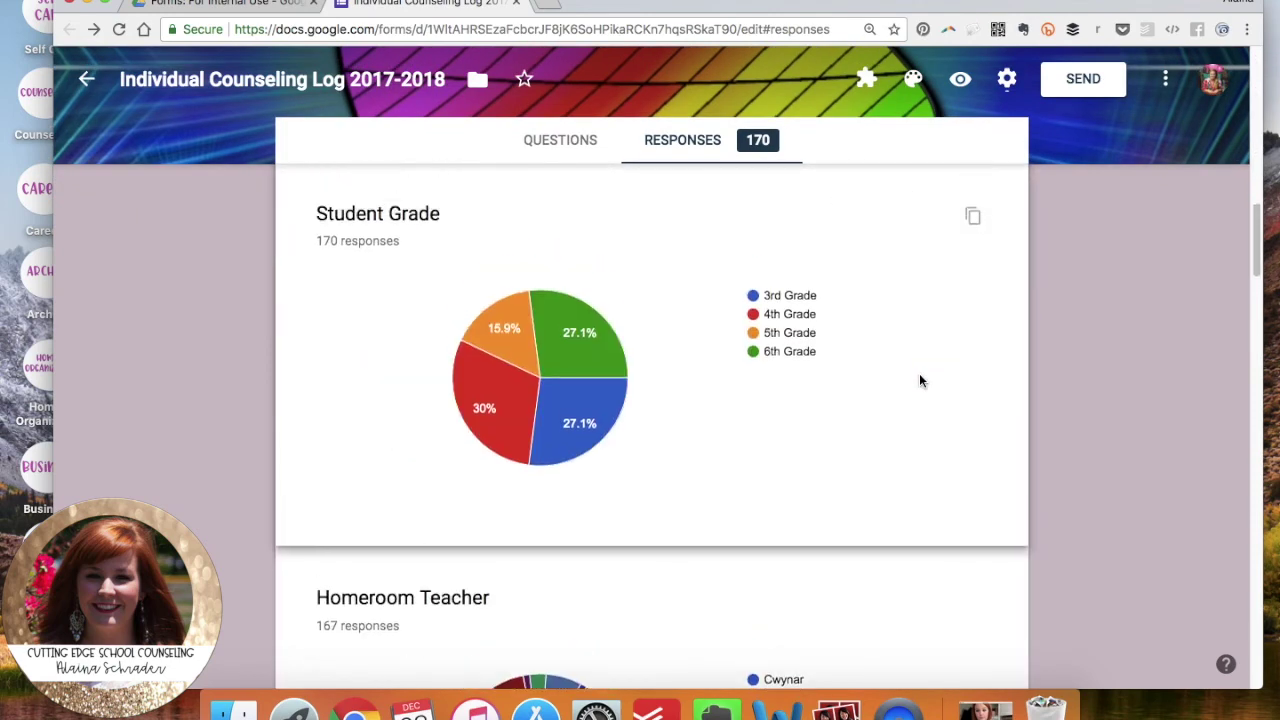
pyautogui.scroll(2, 924, 378)
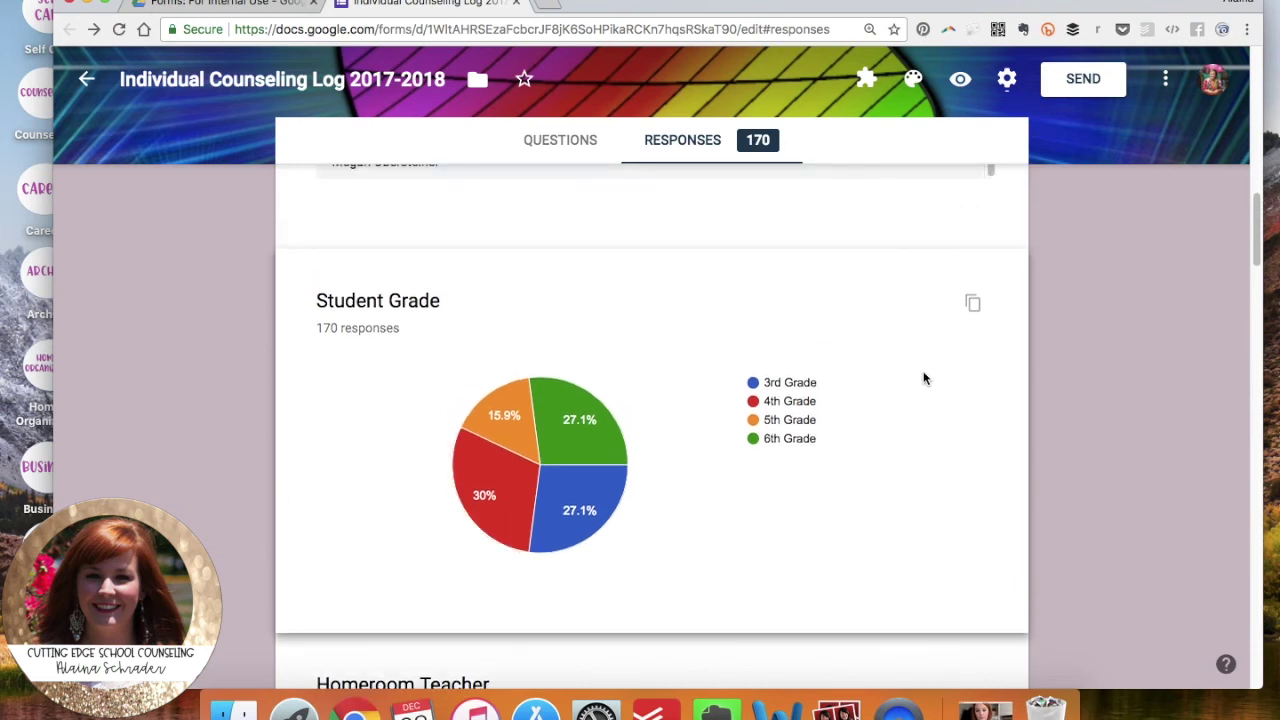
pyautogui.scroll(-2, 924, 378)
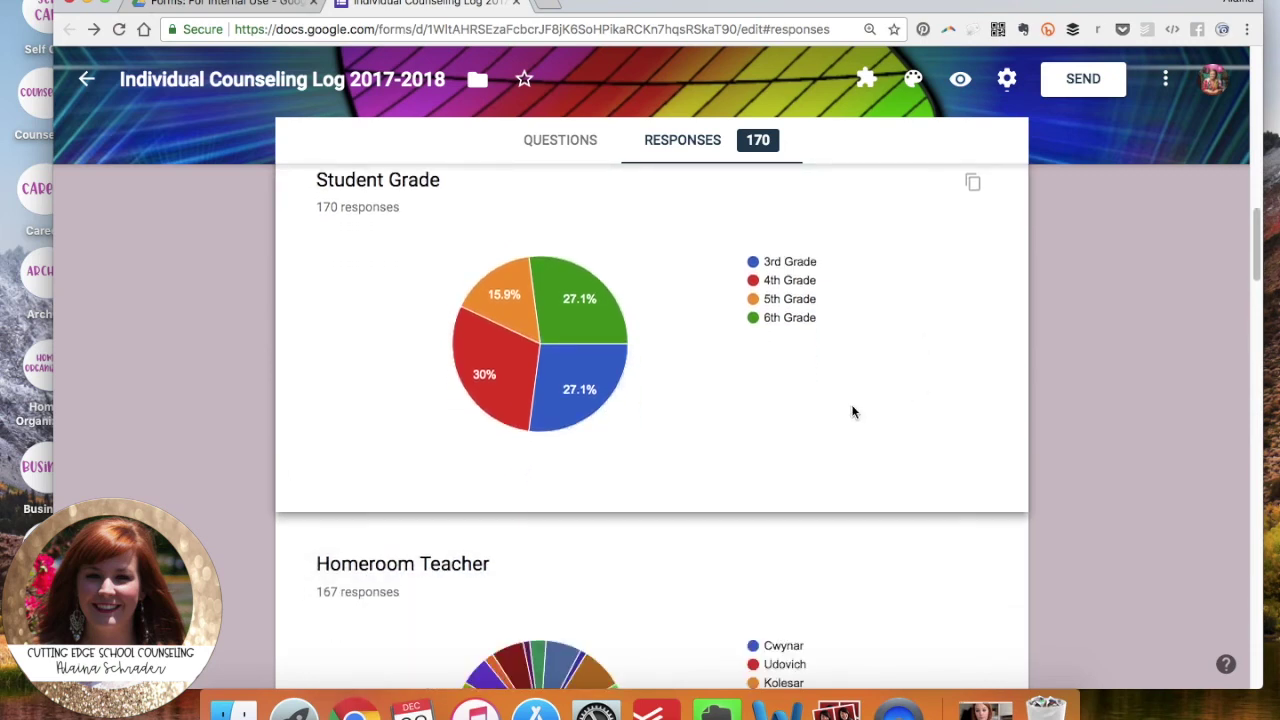
pyautogui.scroll(-4, 853, 412)
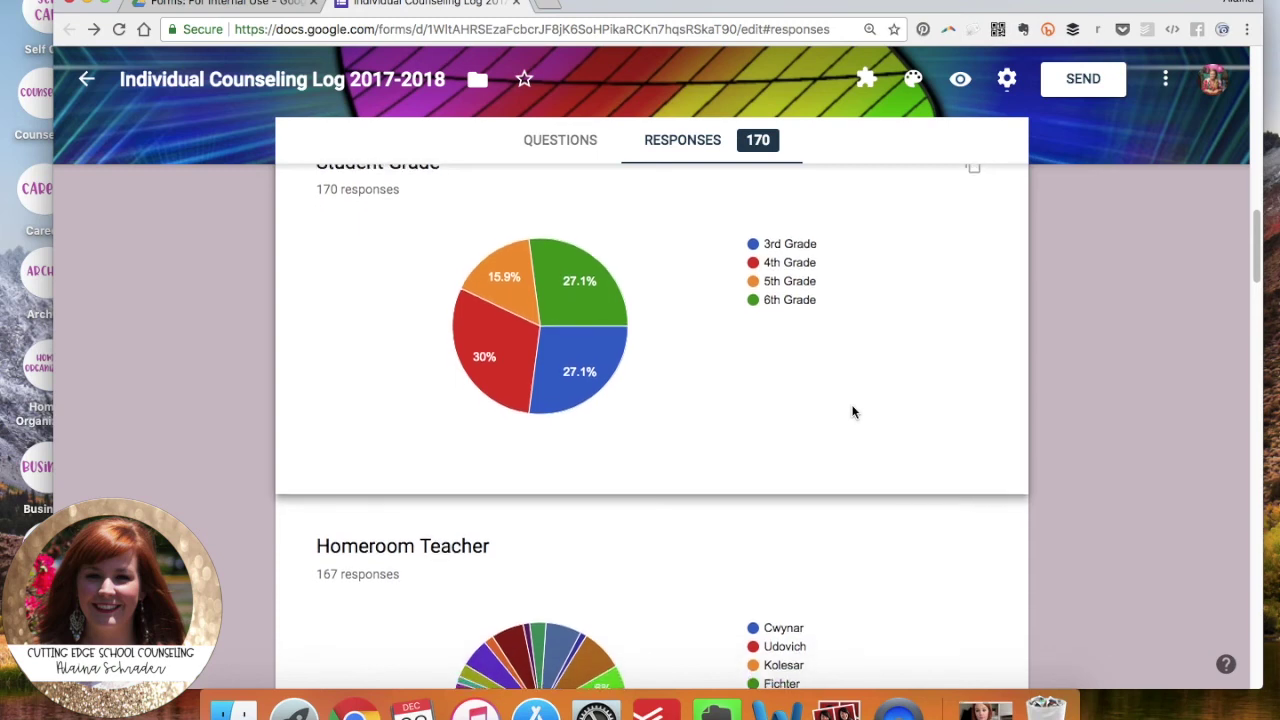
pyautogui.scroll(-3, 853, 412)
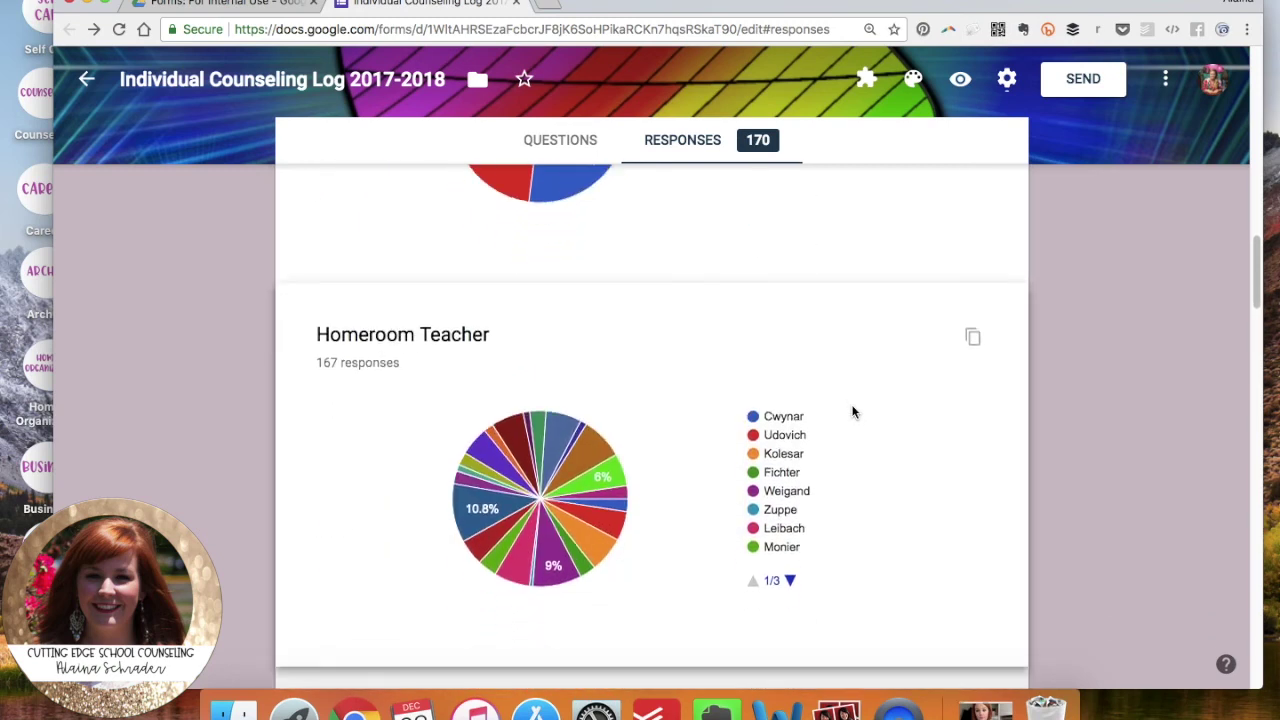
# Examine the response charts from Reason for Meeting and Topic through Post-Intervention Data, and return to the start of the summary.
pyautogui.scroll(-5, 853, 412)
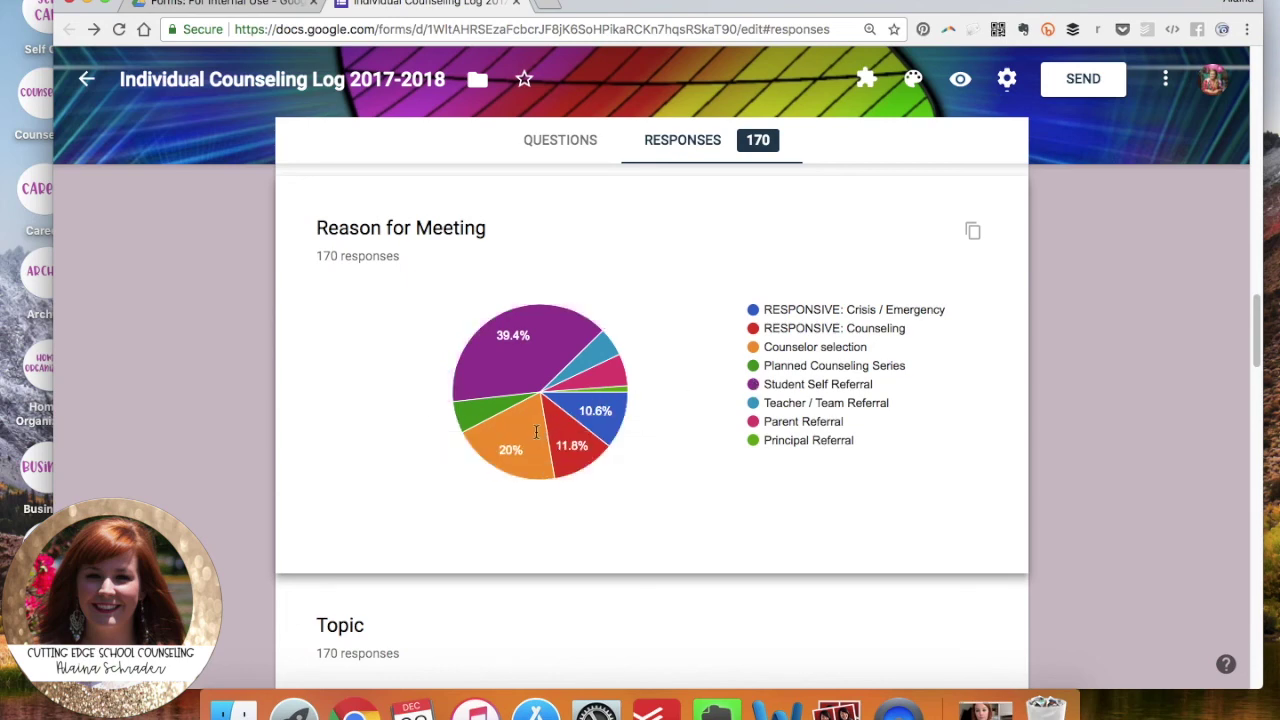
pyautogui.scroll(-10, 640, 455)
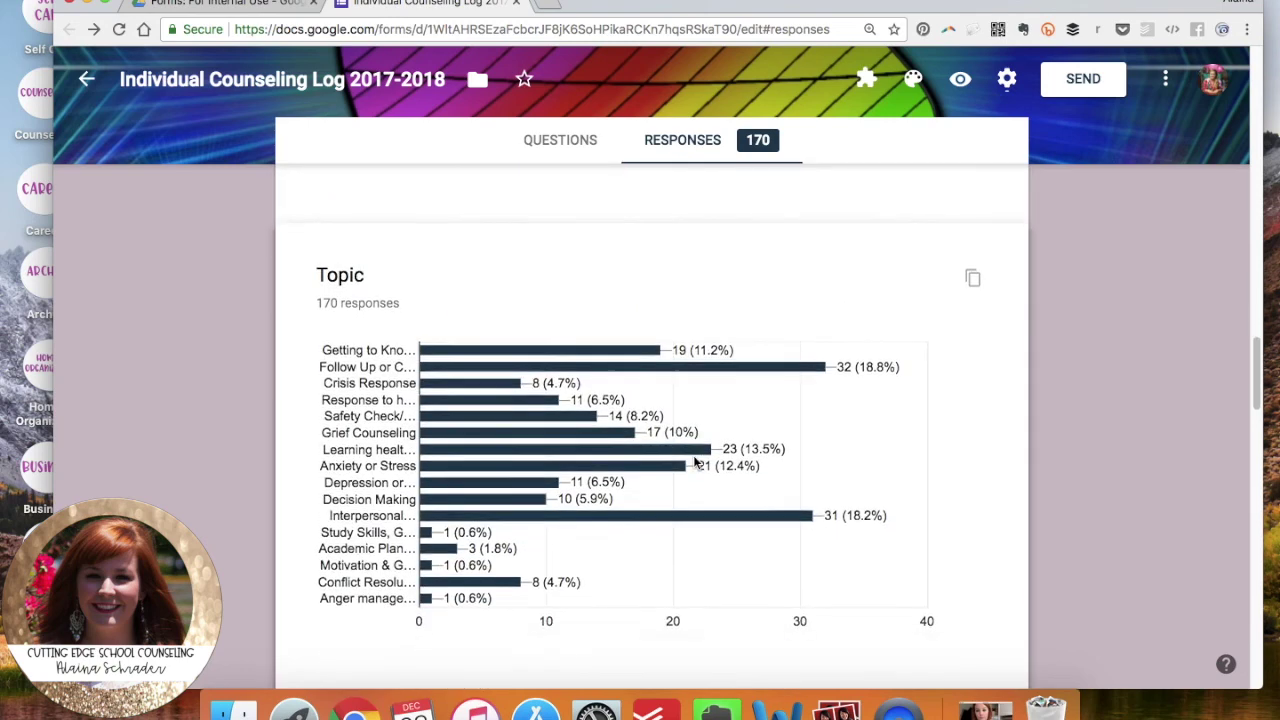
pyautogui.scroll(-6, 695, 462)
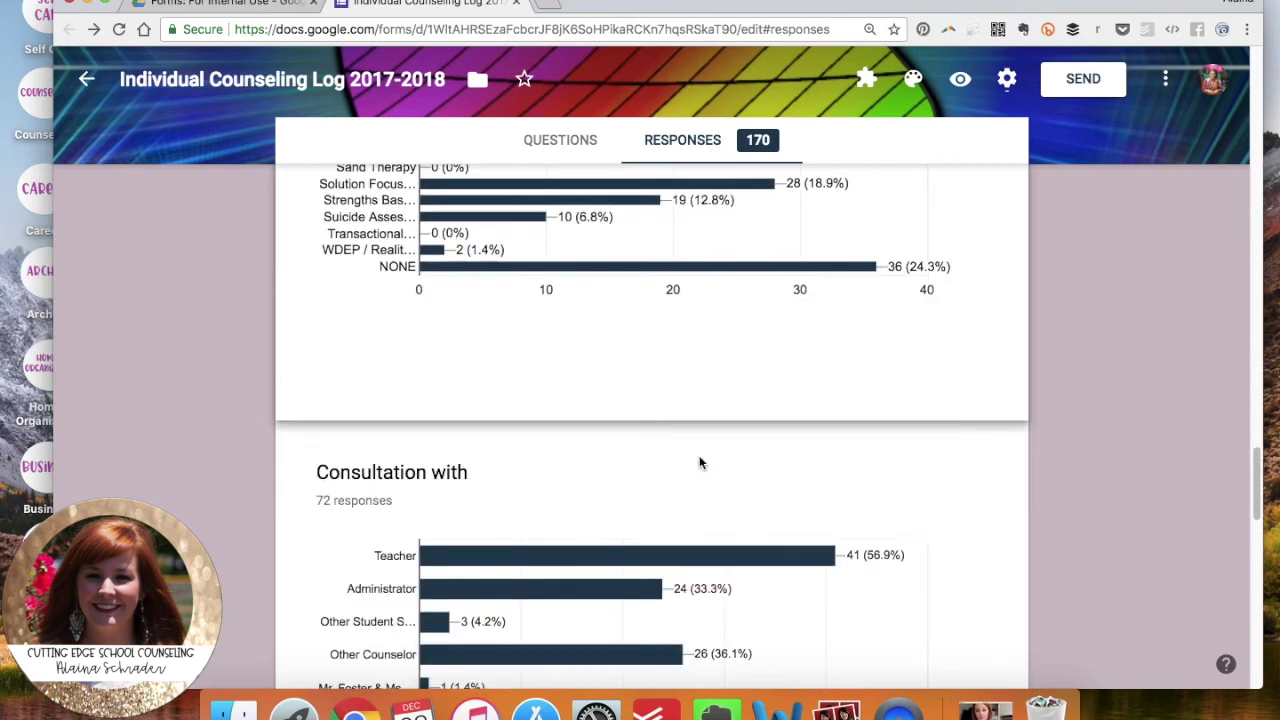
pyautogui.scroll(-2, 700, 462)
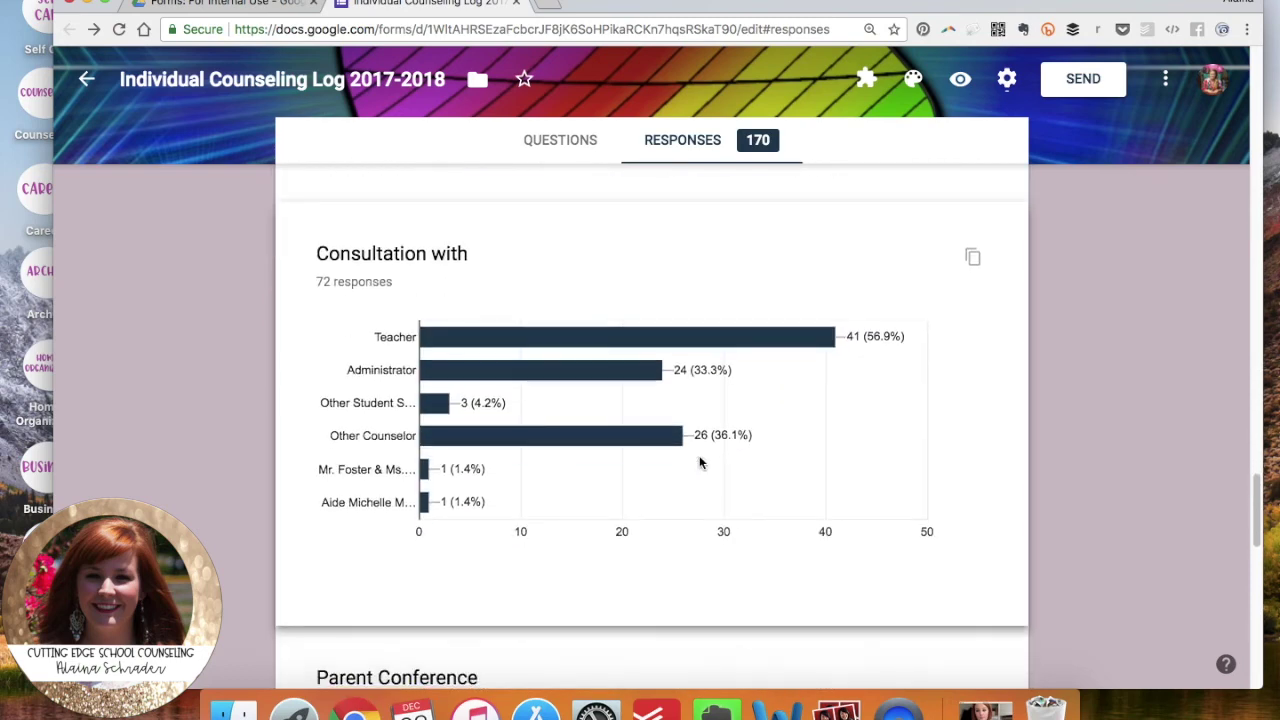
pyautogui.scroll(-5, 700, 462)
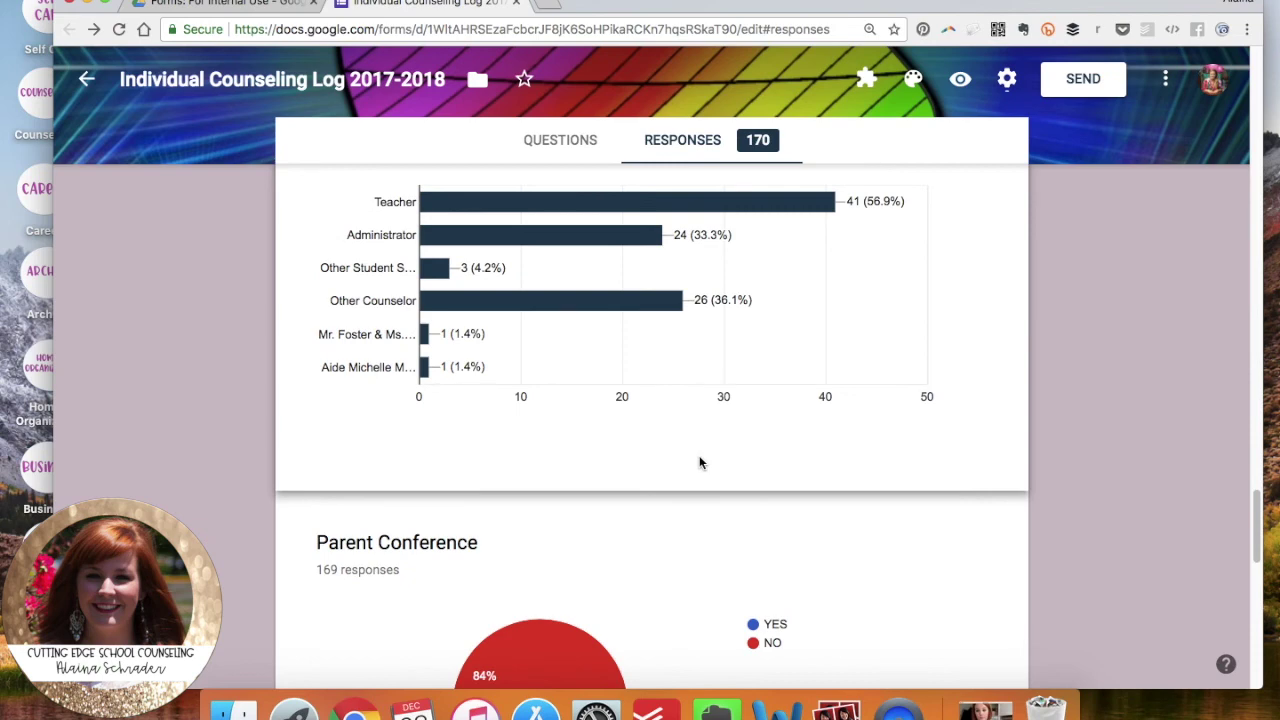
pyautogui.scroll(-5, 700, 462)
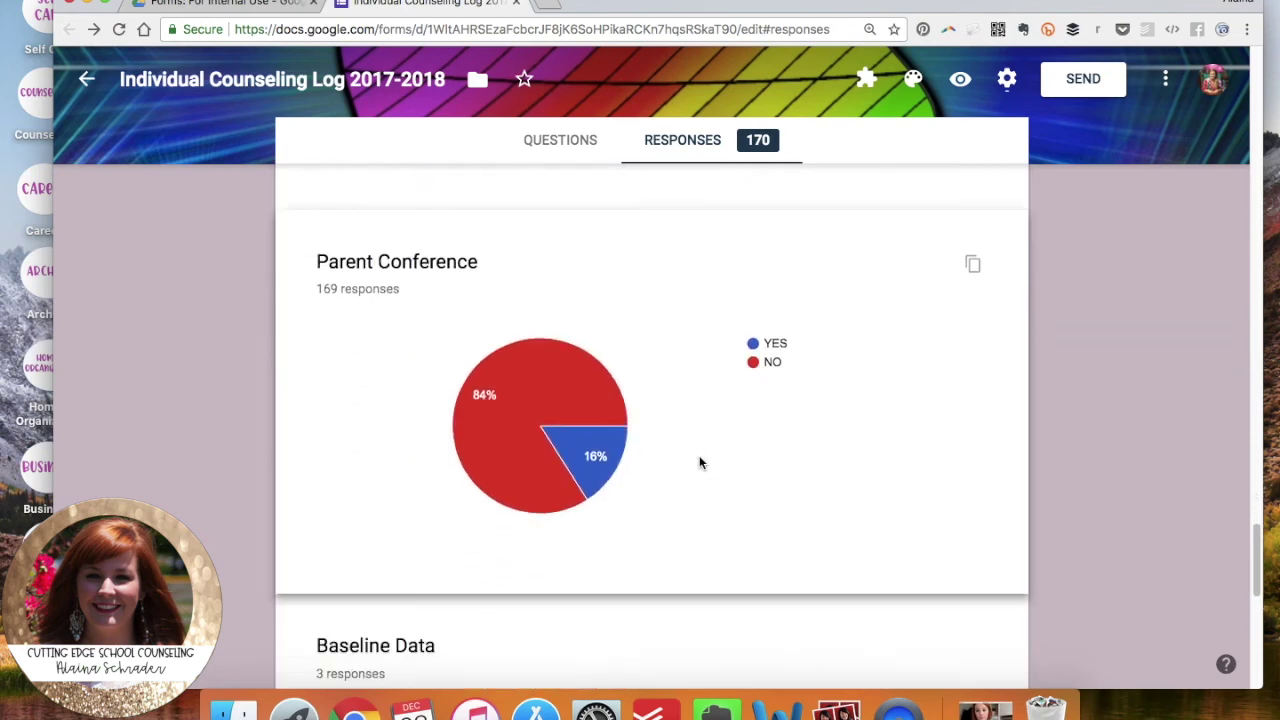
pyautogui.scroll(-4, 700, 462)
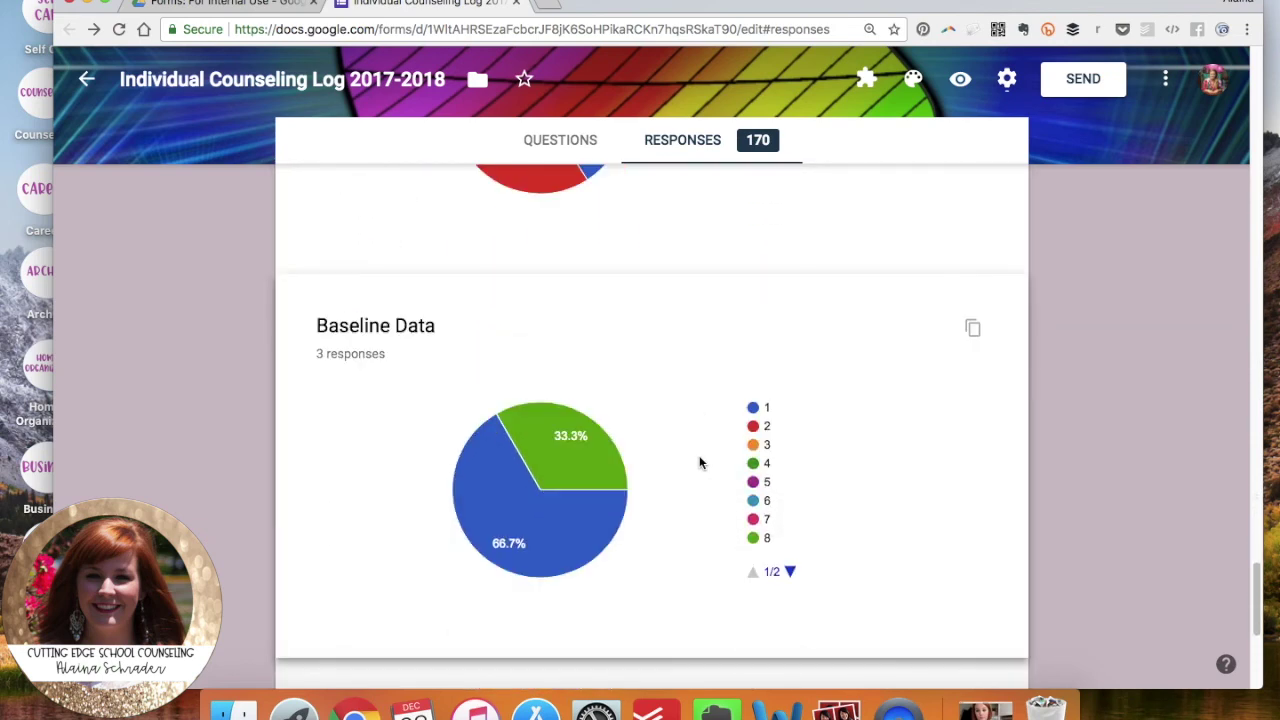
pyautogui.scroll(-8, 700, 462)
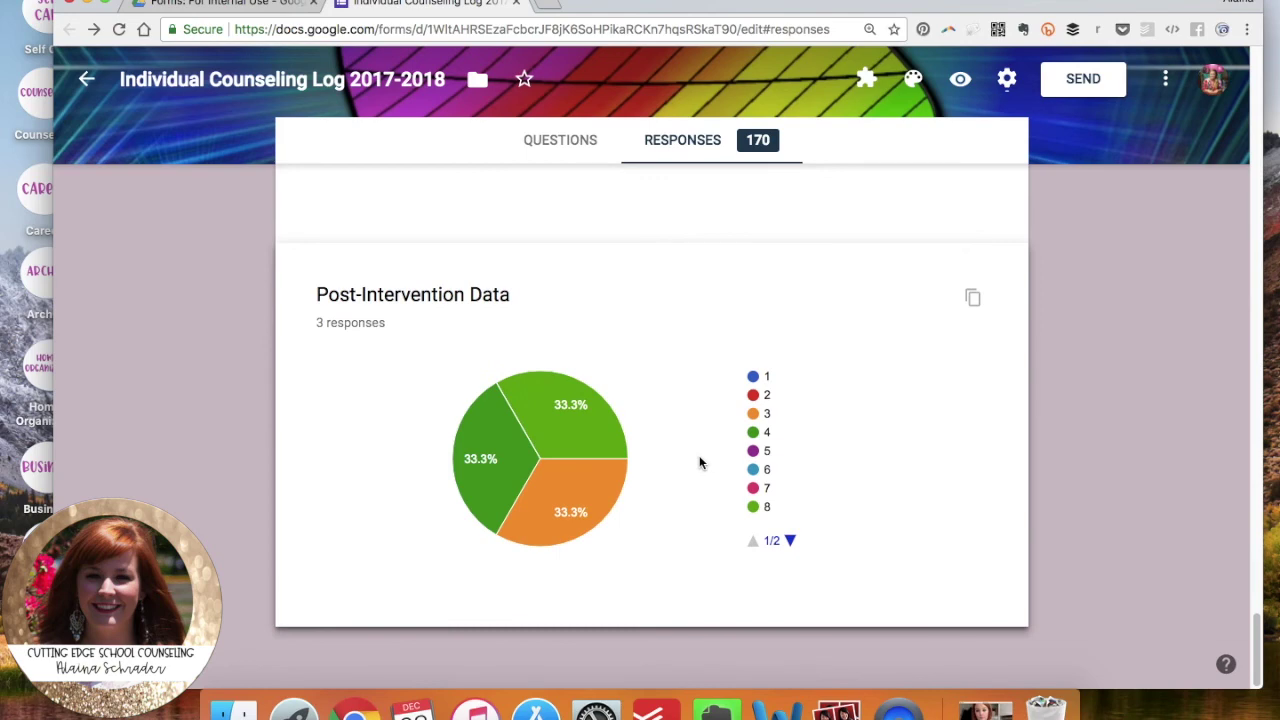
pyautogui.scroll(20, 700, 462)
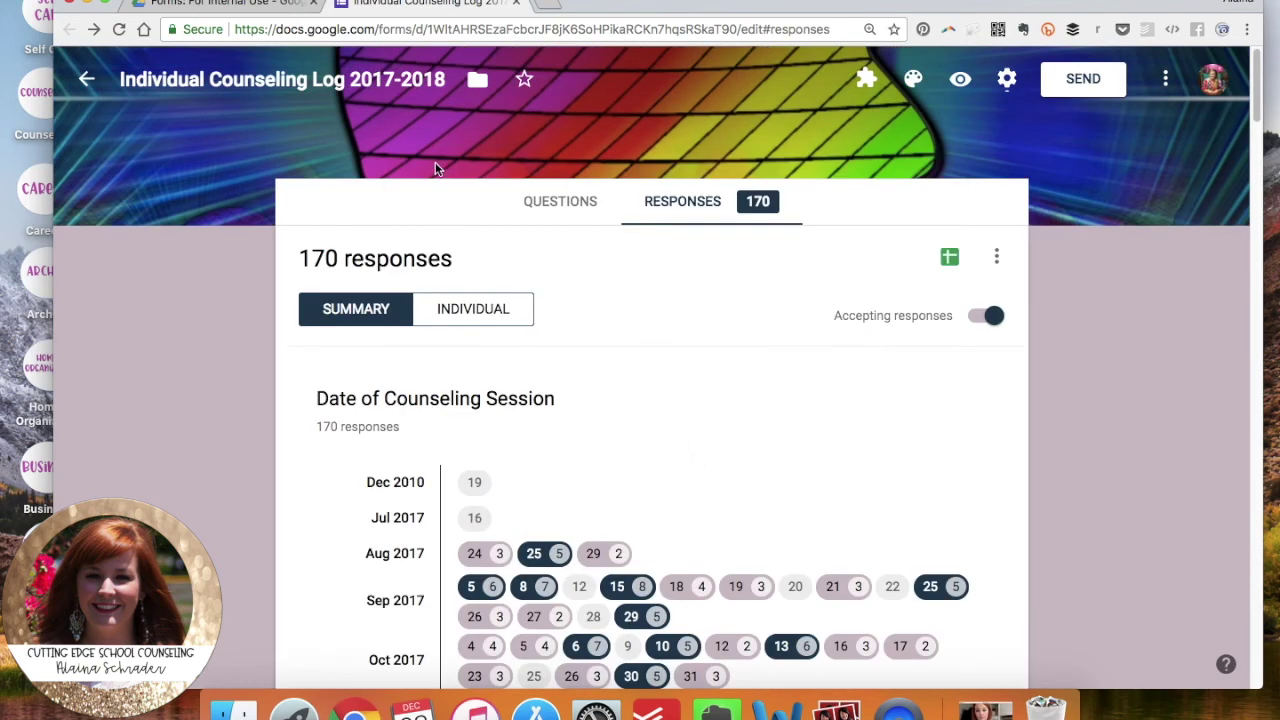